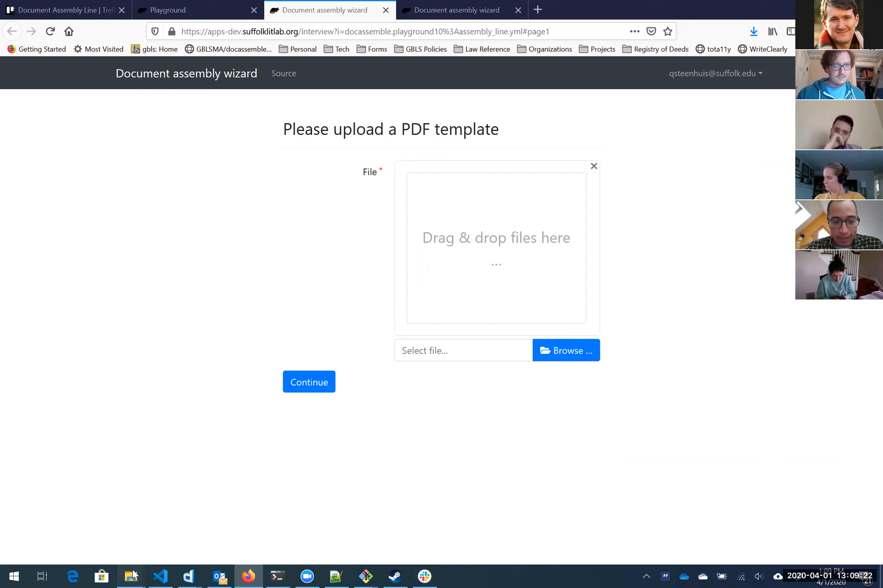
# Step: Bring up the Document assembly wizard at its PDF template upload page
pyautogui.moveTo(123, 574)
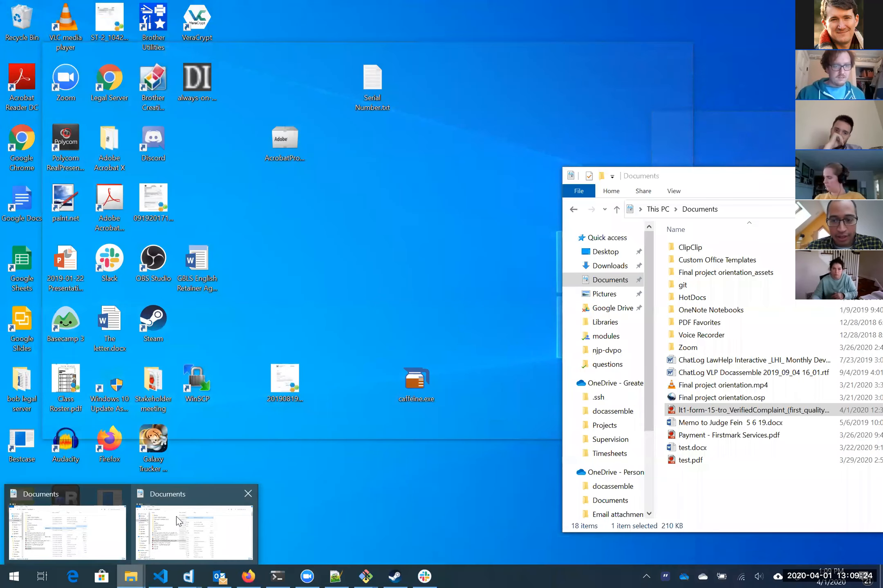
# Step: Drag the lt1-form-15-tro Verified Complaint PDF from Documents into the wizard's upload box
pyautogui.click(176, 516)
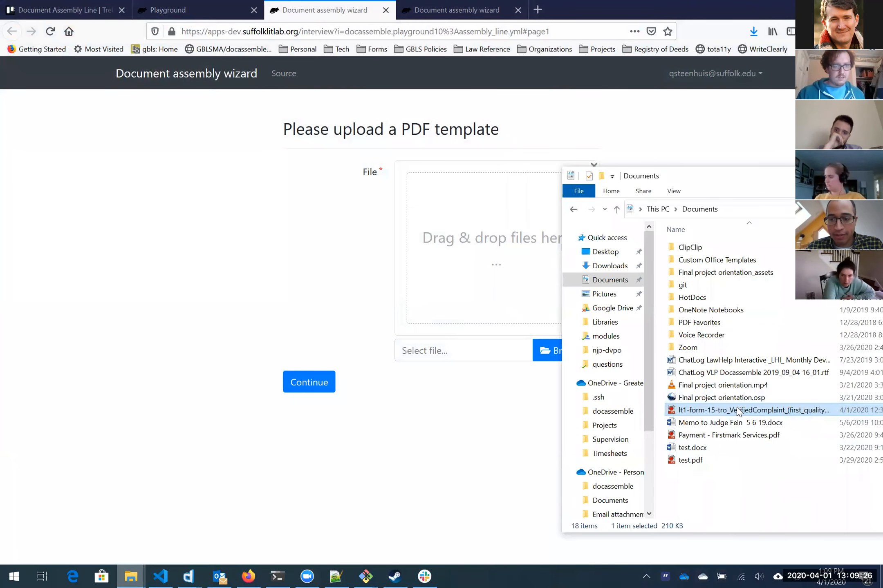
pyautogui.moveTo(739, 413); pyautogui.dragTo(469, 270)
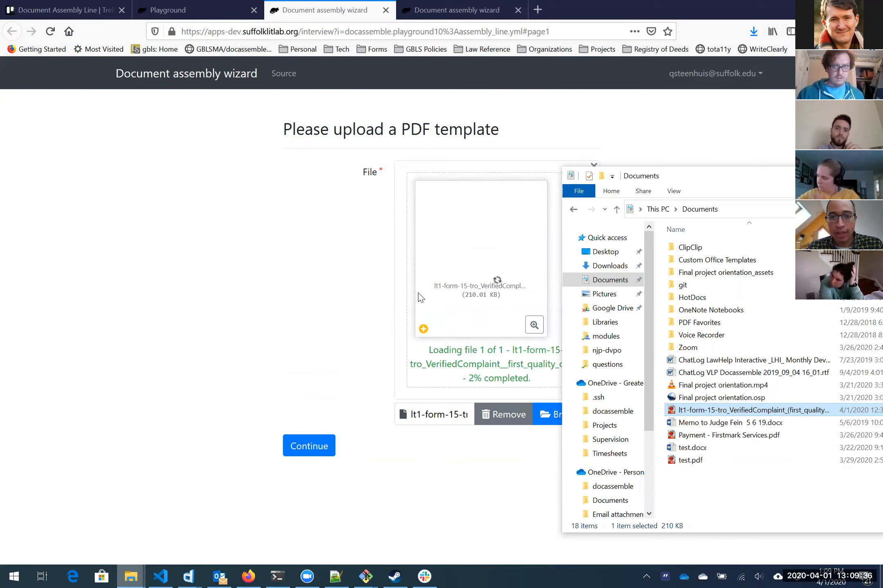
pyautogui.moveTo(522, 32); pyautogui.dragTo(181, 31)
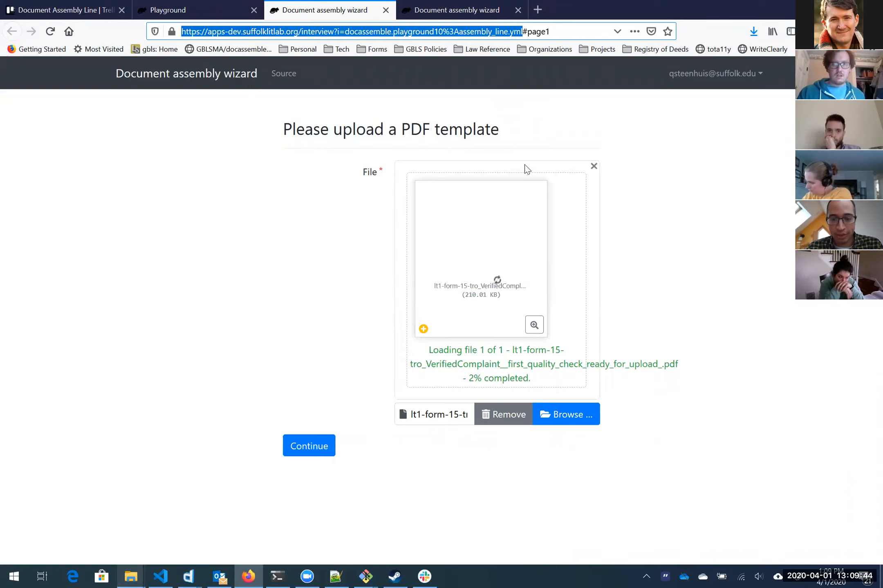
# Step: Submit the uploaded Verified Complaint template to reach the interview information page
pyautogui.click(303, 447)
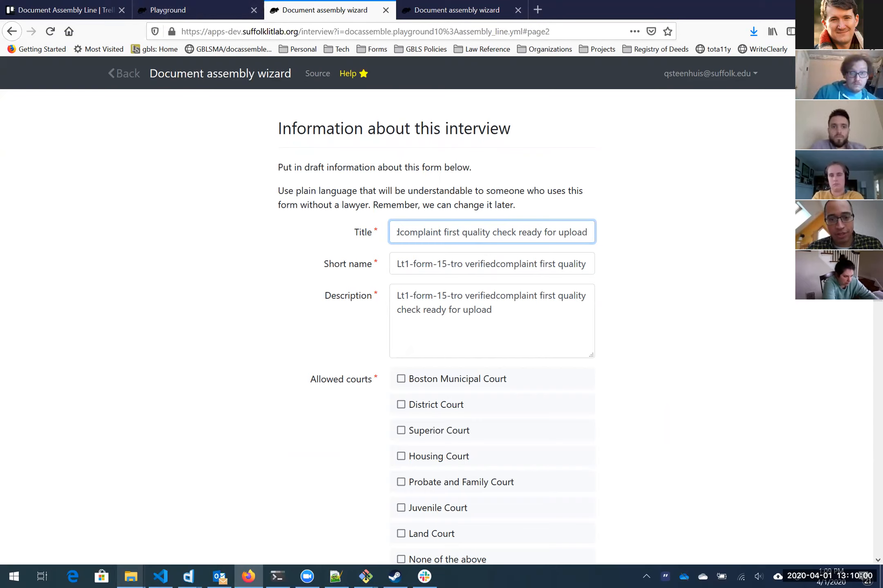
# Step: Replace the prefilled interview Title with 'Verified Complaint - Housing TRO'
pyautogui.hotkey('ctrl', 'a')
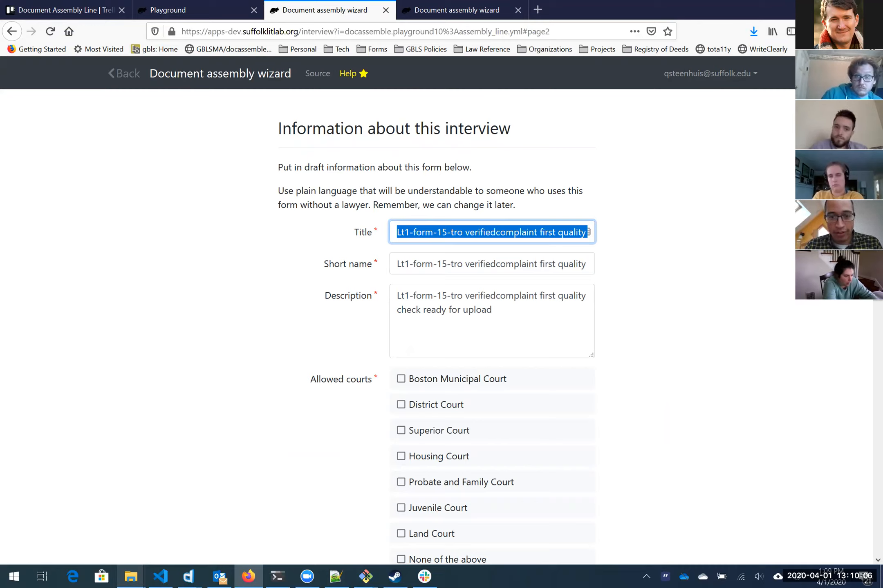
pyautogui.write('Verified C')
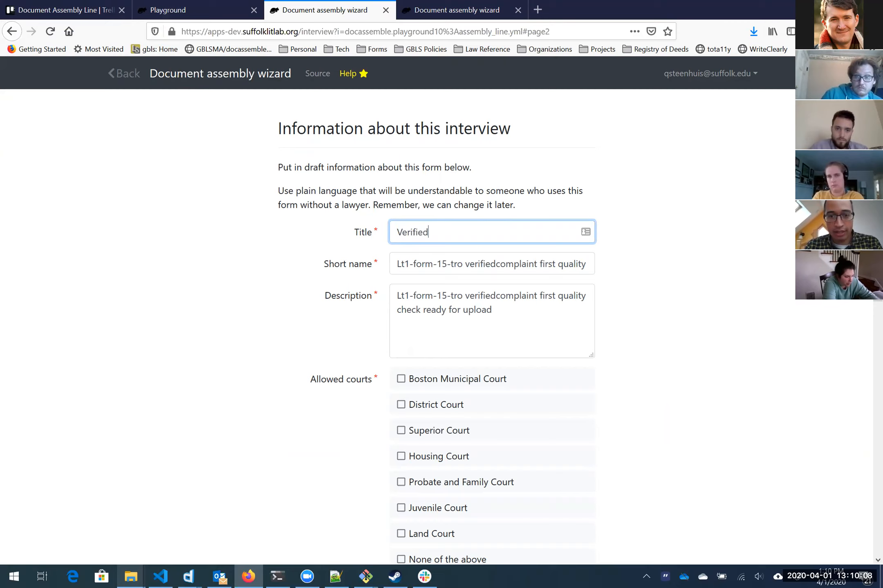
pyautogui.press('BackSpace')
pyautogui.write('Complaint - HOusin')
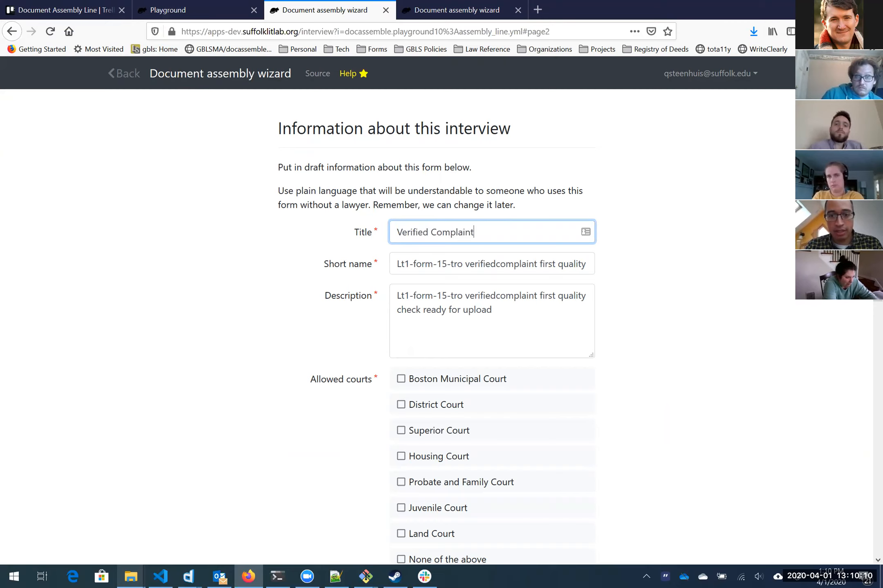
pyautogui.press('BackSpace')
pyautogui.press('BackSpace')
pyautogui.press('BackSpace')
pyautogui.press('BackSpace')
pyautogui.press('BackSpace')
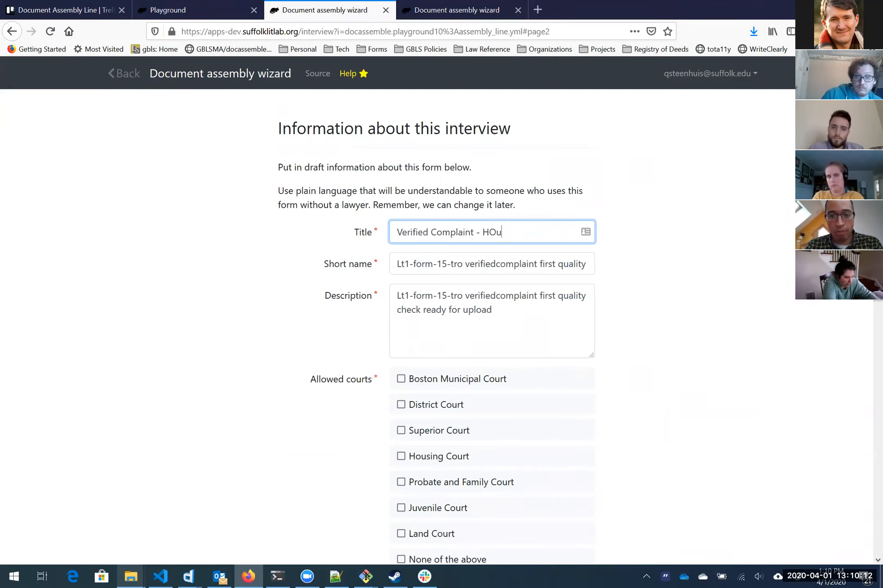
pyautogui.write('ousing TRO')
pyautogui.press('Tab')
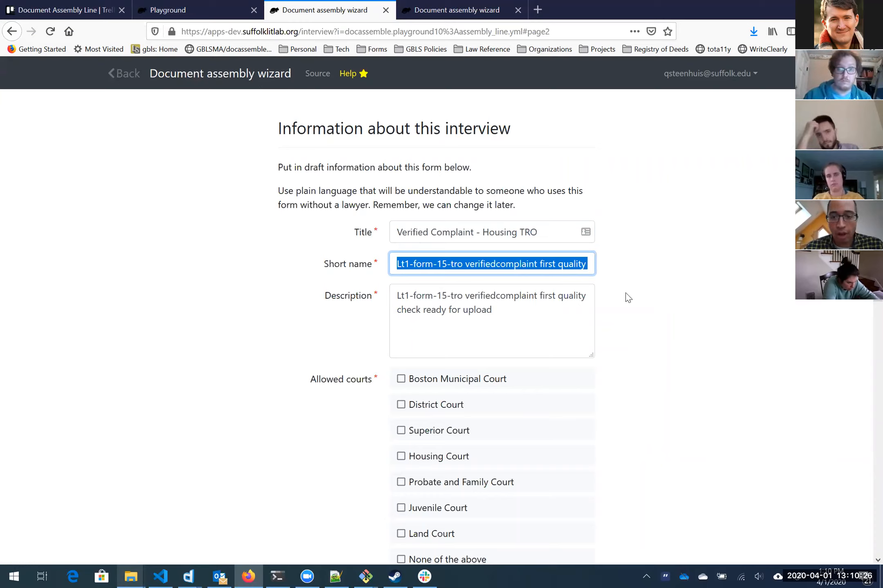
# Step: Change the Short name to 'Verified Complaint'
pyautogui.press('BackSpace')
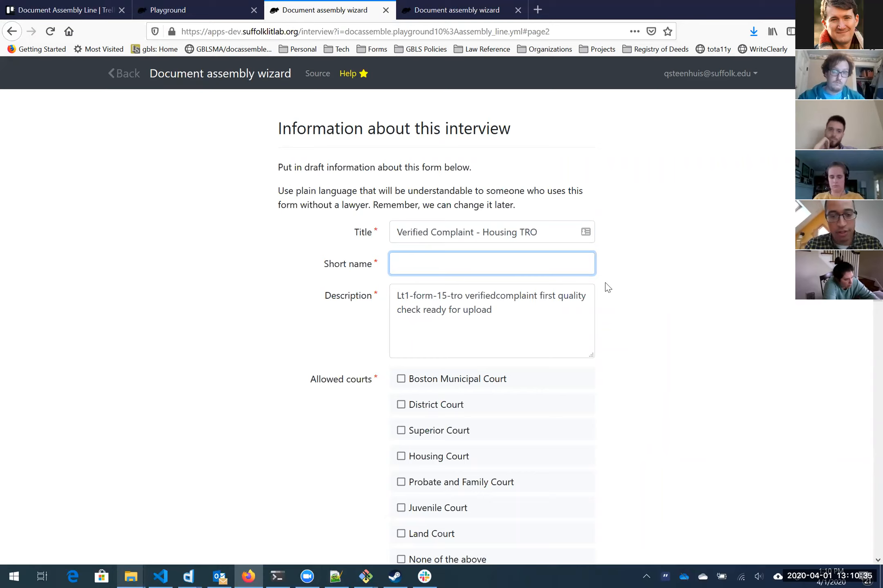
pyautogui.write('Verified')
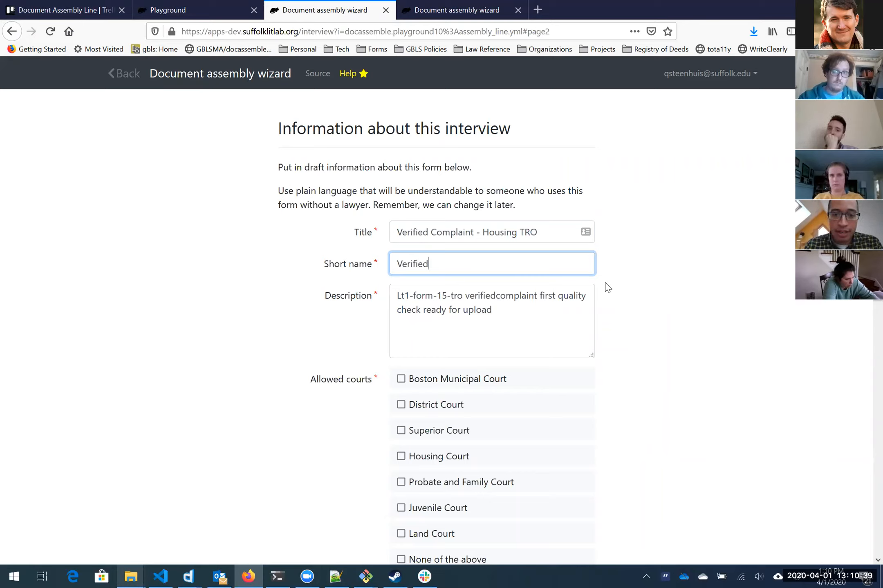
pyautogui.write(' C')
pyautogui.press('BackSpace')
pyautogui.write('Complaint')
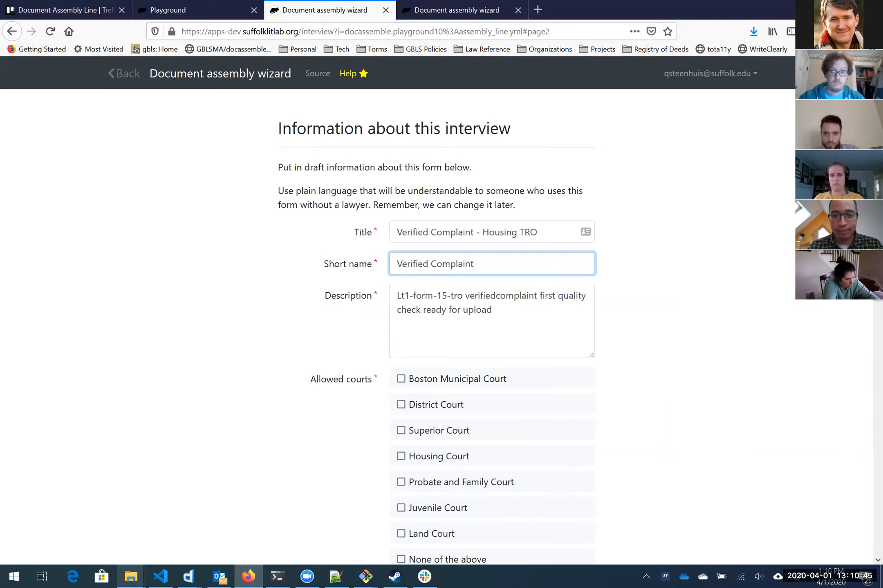
# Step: Set the Description to 'Fill out this verified complaint if you have an emergency housing need.'
pyautogui.tripleClick(490, 303)
pyautogui.write('Ver')
pyautogui.press('BackSpace')
pyautogui.press('BackSpace')
pyautogui.press('BackSpace')
pyautogui.write('Fi')
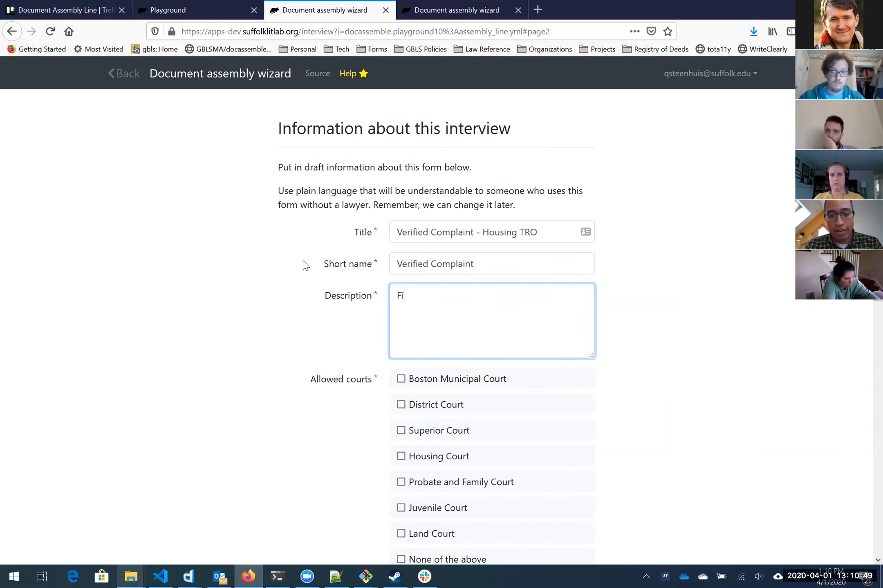
pyautogui.write('ll out')
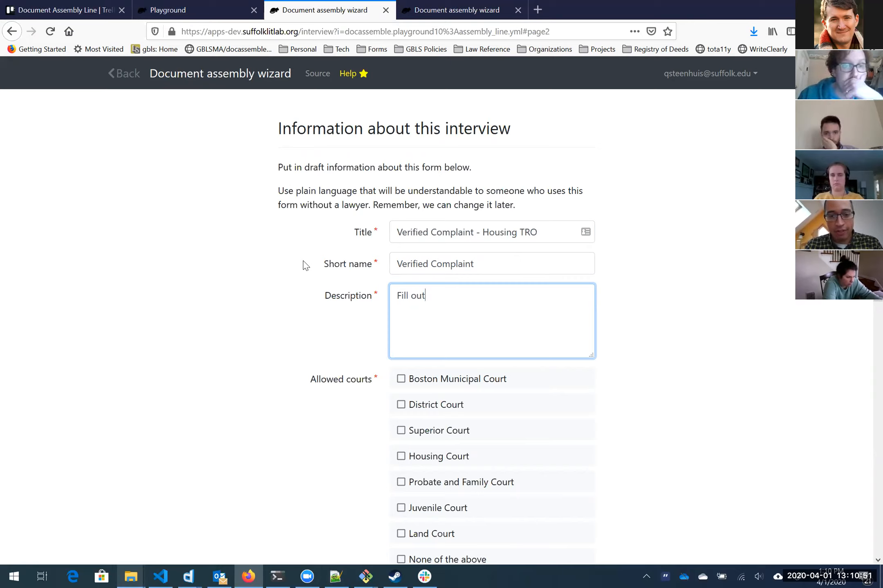
pyautogui.write(' this verified co')
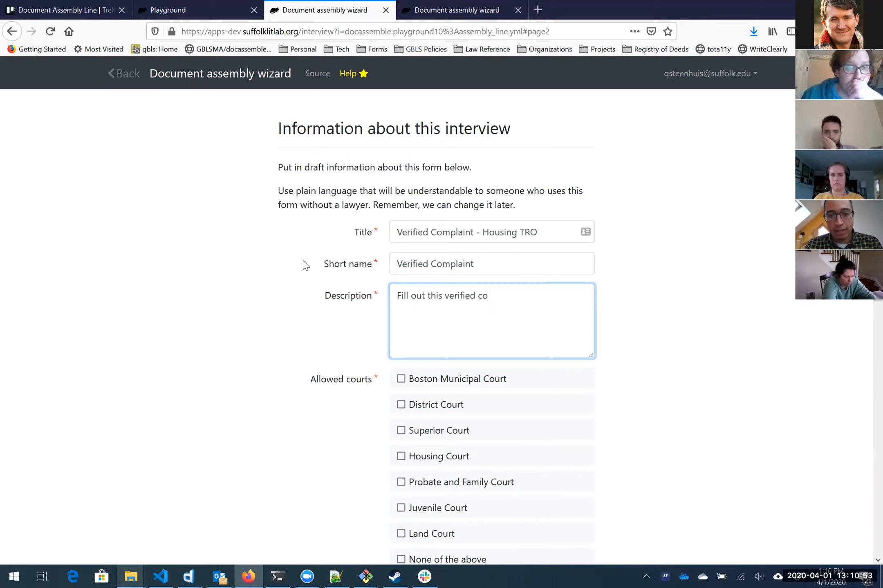
pyautogui.write('mplaint if you')
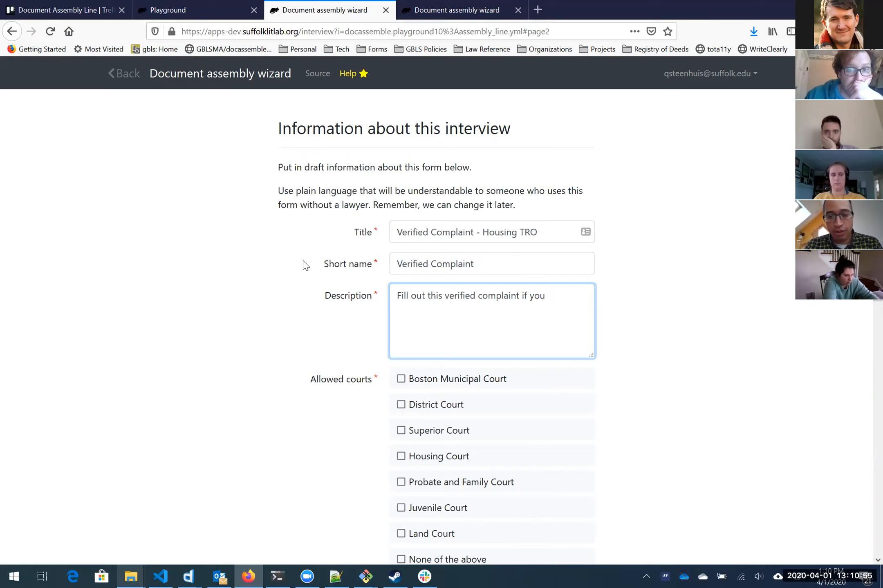
pyautogui.write(' have an emergency h')
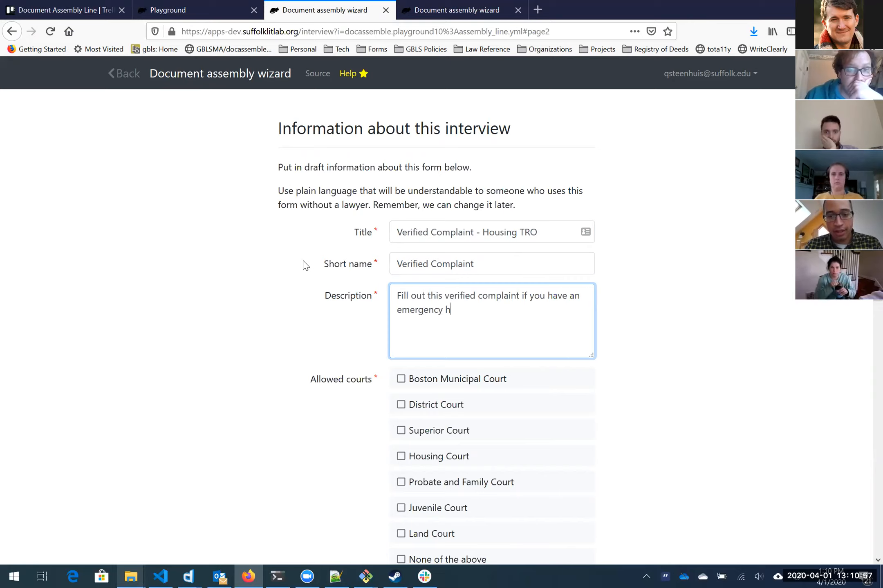
pyautogui.write('ousing need.')
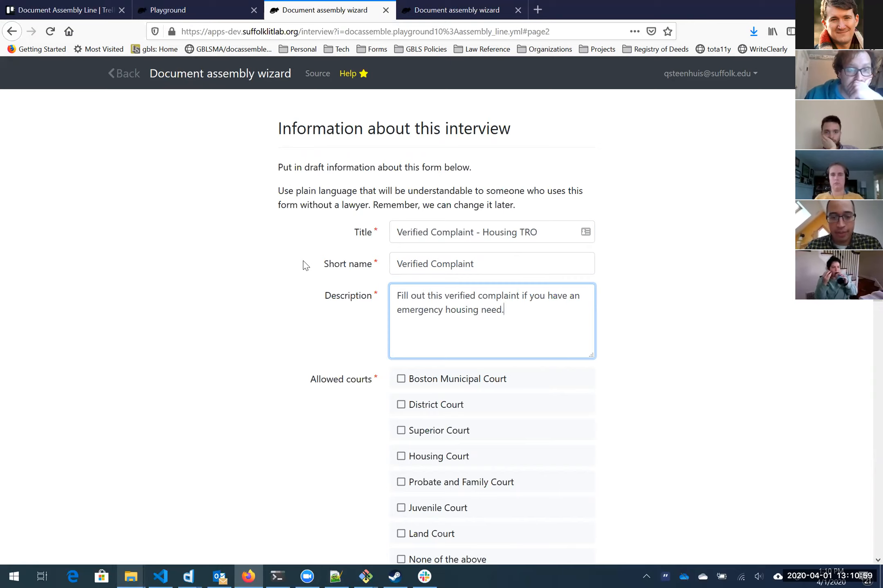
# Step: Allow Boston Municipal, District, Housing and Superior Court
pyautogui.scroll(-4, 278, 367)
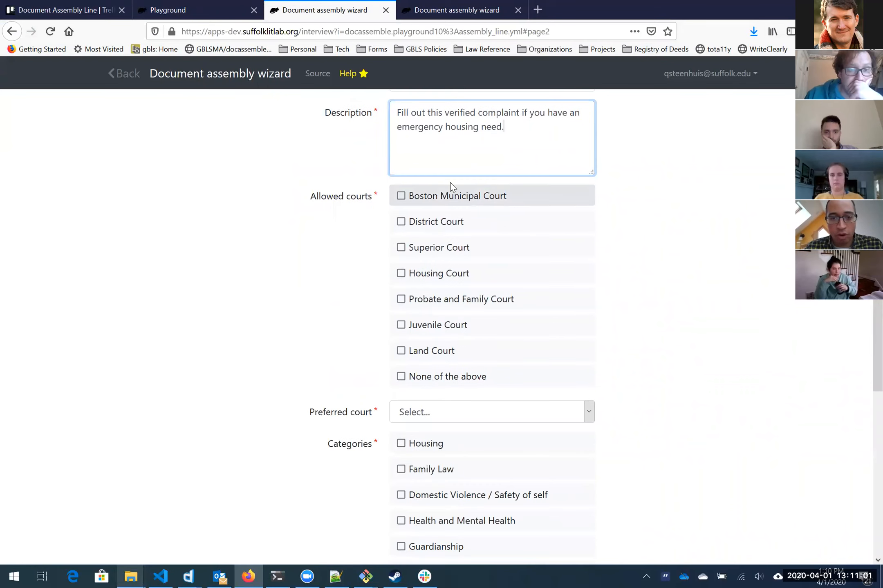
pyautogui.click(446, 197)
pyautogui.click(446, 229)
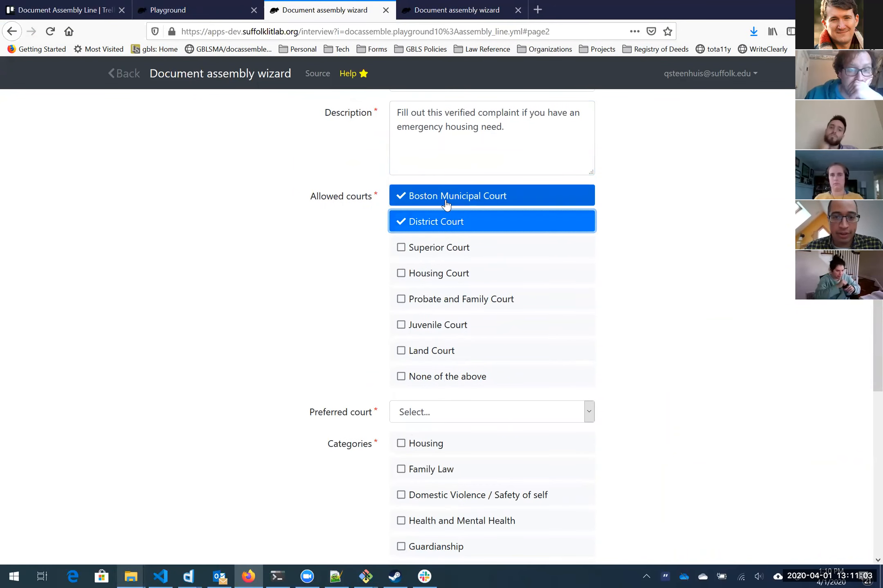
pyautogui.click(451, 282)
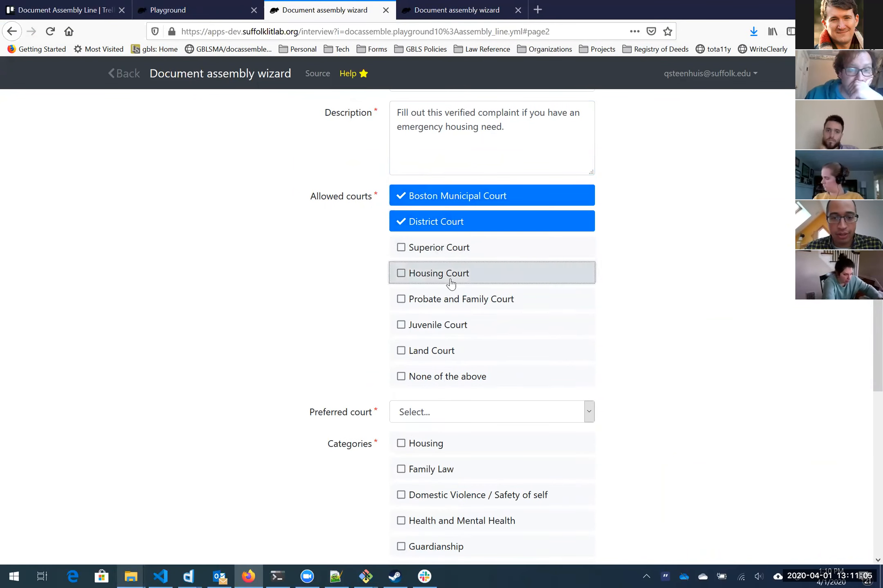
pyautogui.click(452, 252)
# Step: Choose Housing Court as the preferred court
pyautogui.scroll(-3, 303, 286)
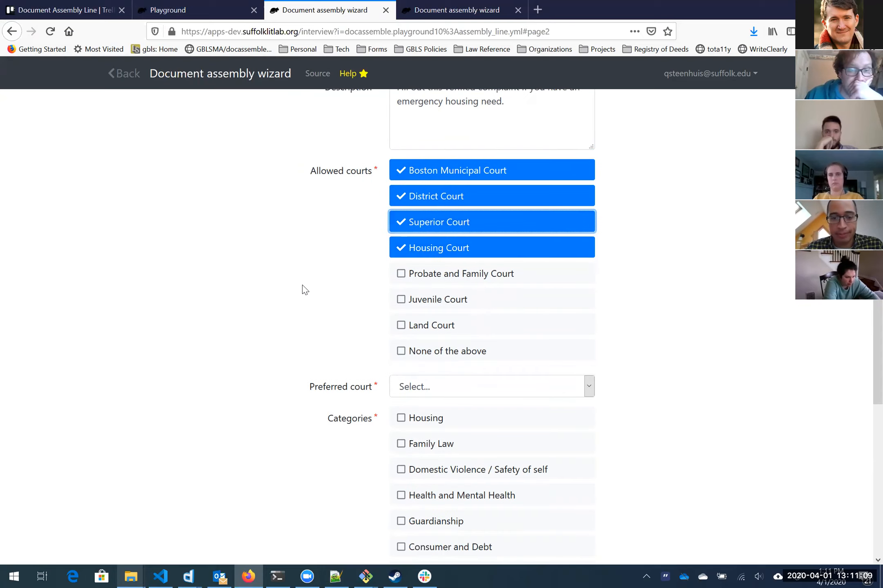
pyautogui.click(404, 297)
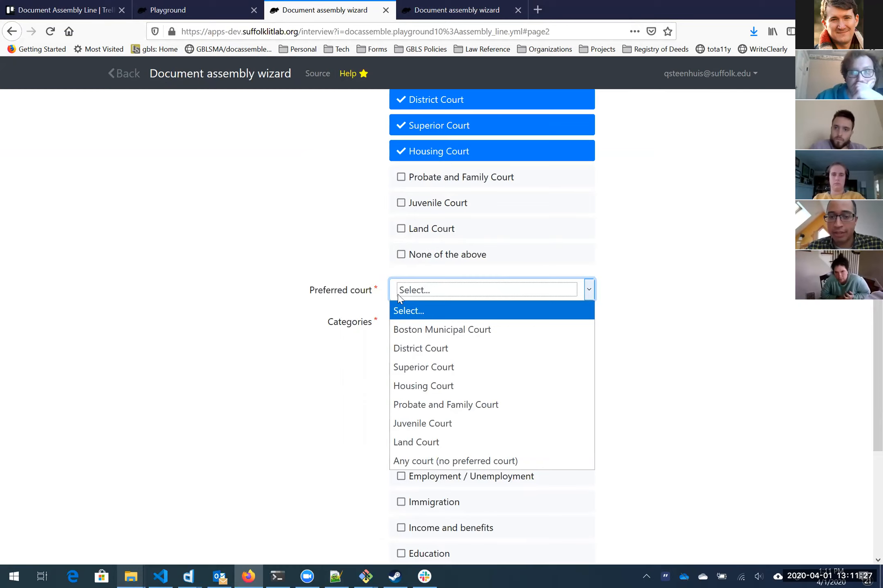
pyautogui.click(356, 270)
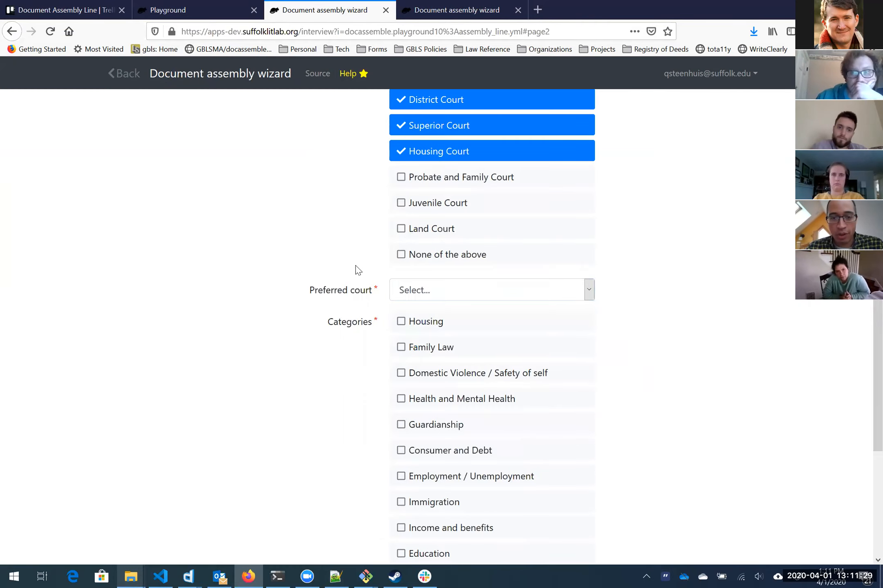
pyautogui.scroll(-3, 430, 218)
pyautogui.click(451, 169)
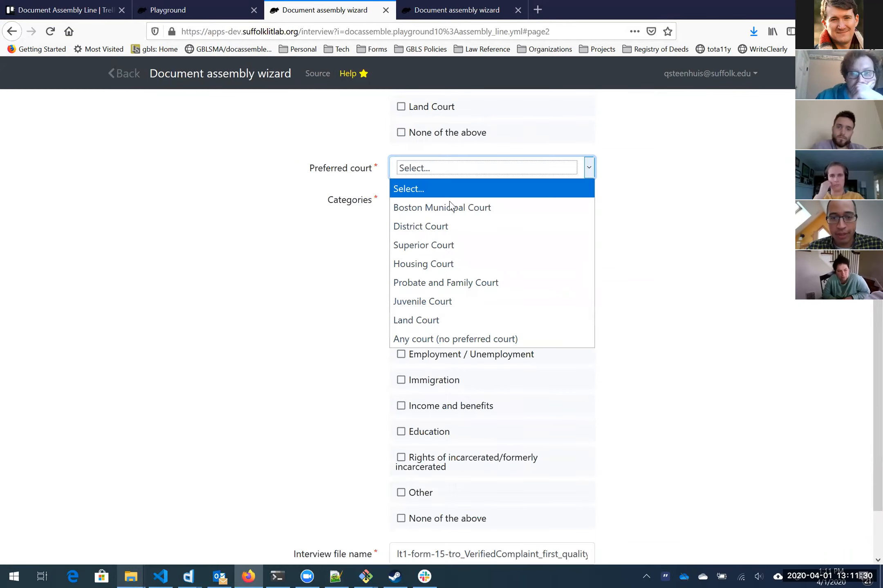
pyautogui.click(447, 270)
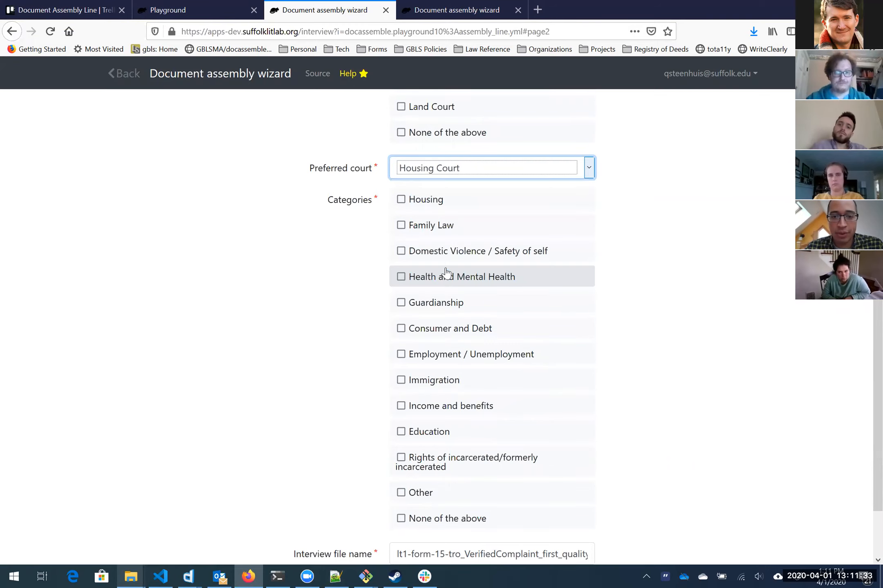
# Step: Tick the Housing category and shorten the interview file name to lt1-form-15-tro_VerifiedComplaint
pyautogui.click(408, 204)
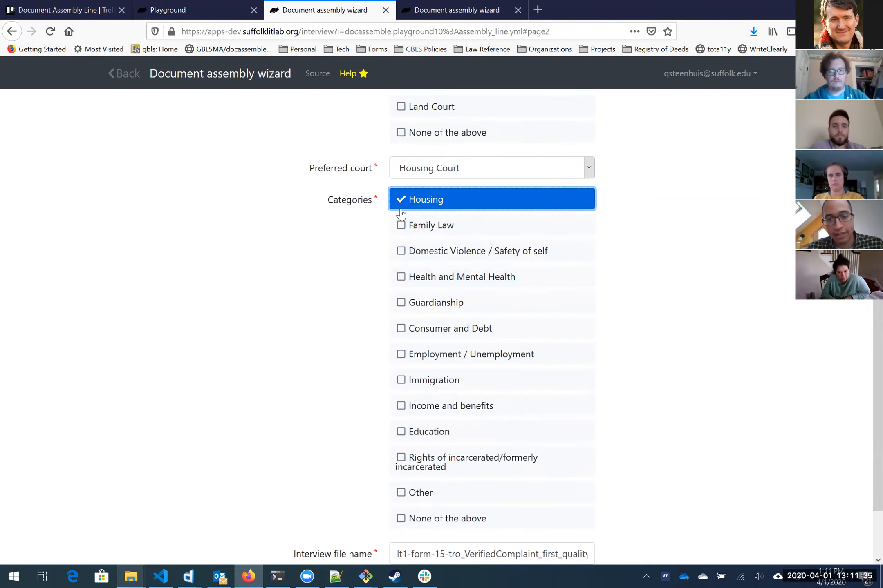
pyautogui.scroll(-2, 341, 250)
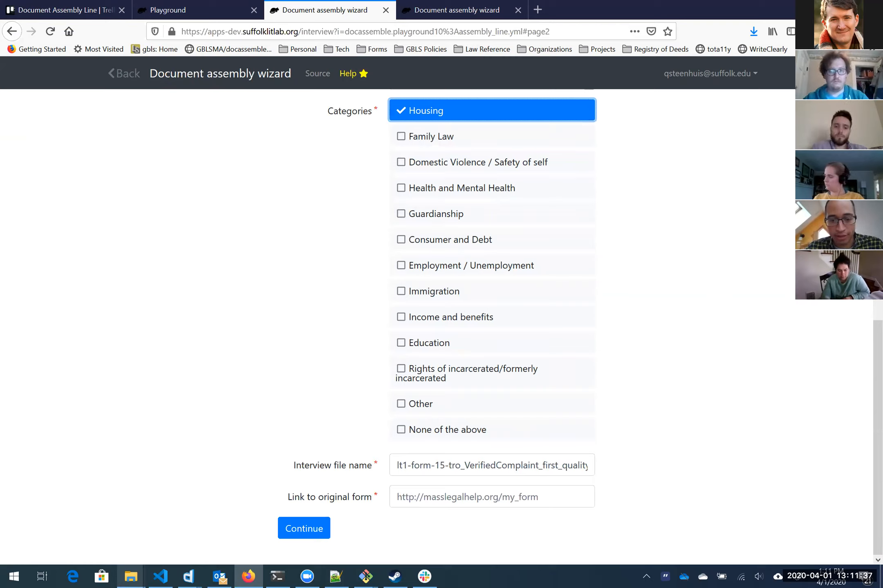
pyautogui.tripleClick(506, 467)
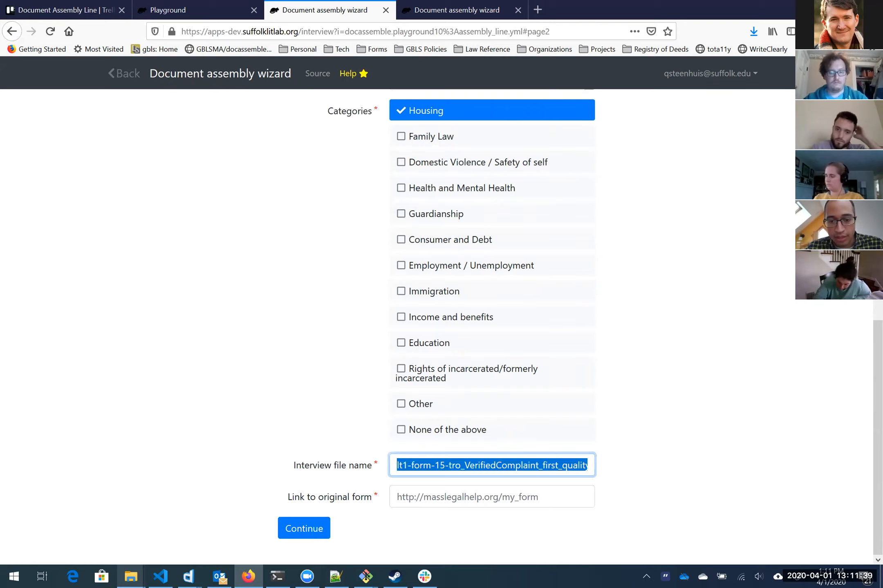
pyautogui.moveTo(545, 466); pyautogui.dragTo(434, 465)
pyautogui.click(485, 465)
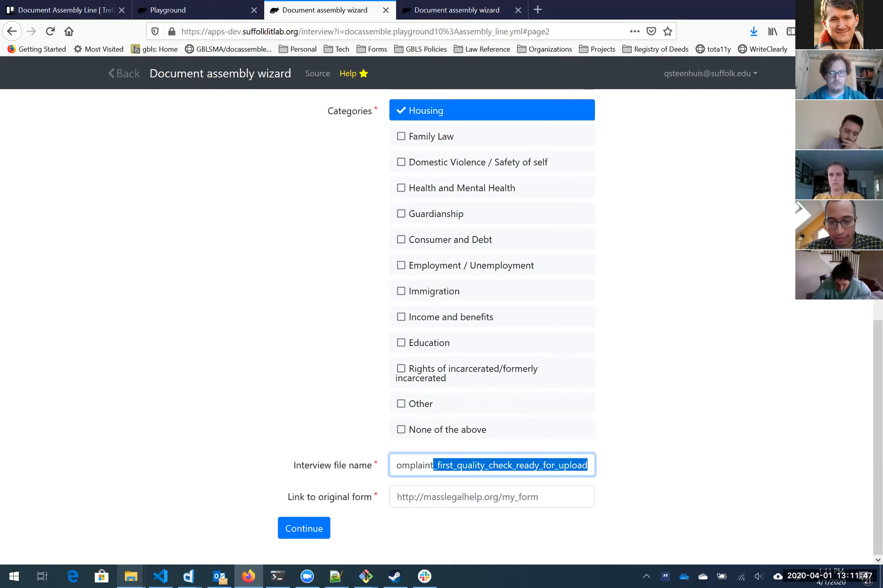
pyautogui.press('BackSpace')
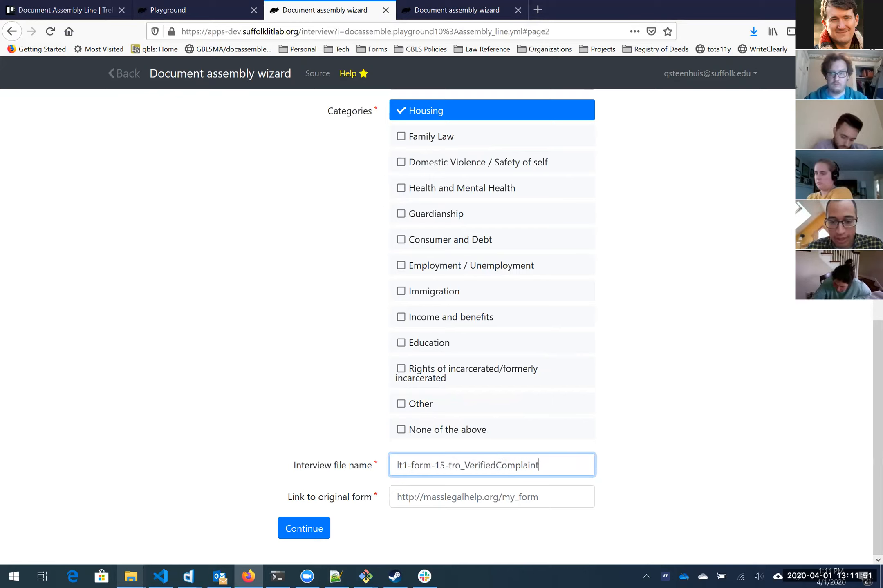
pyautogui.press('Tab')
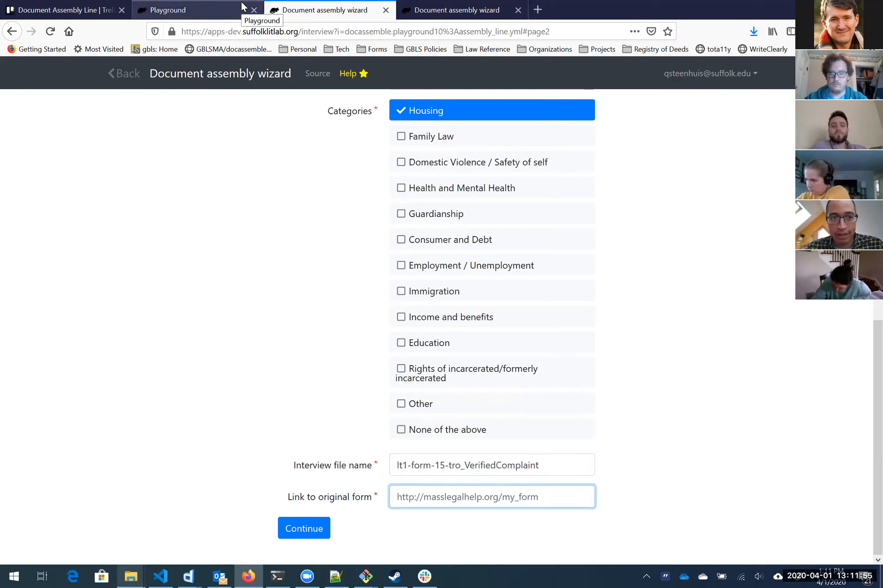
pyautogui.click(19, 9)
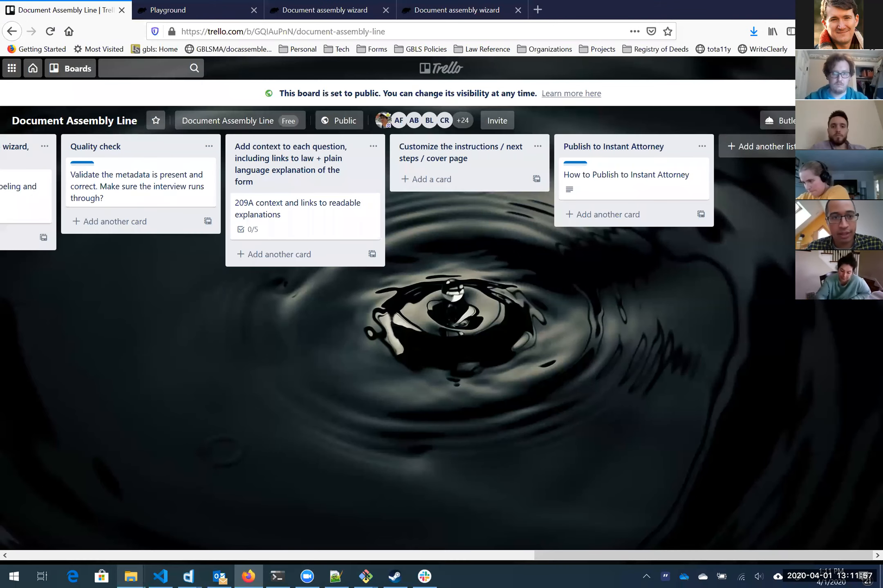
pyautogui.click(77, 70)
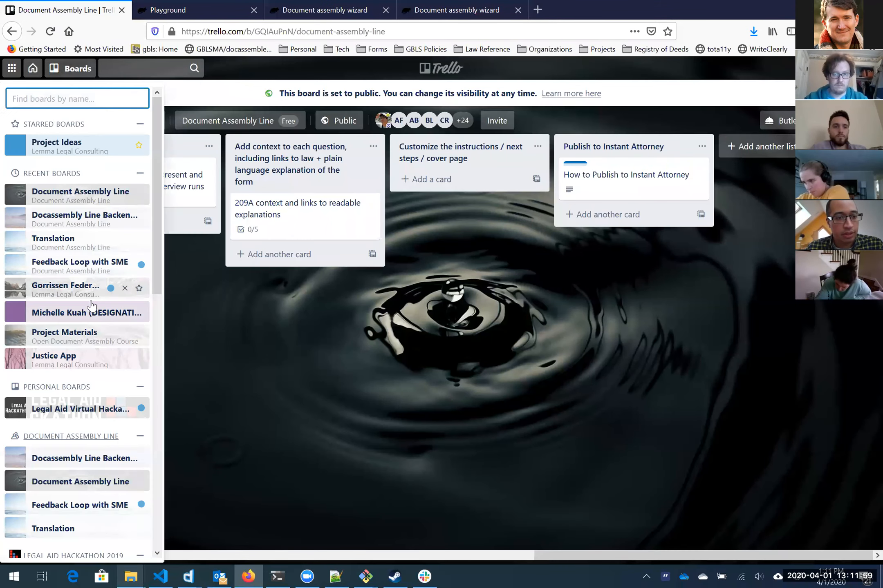
pyautogui.click(72, 201)
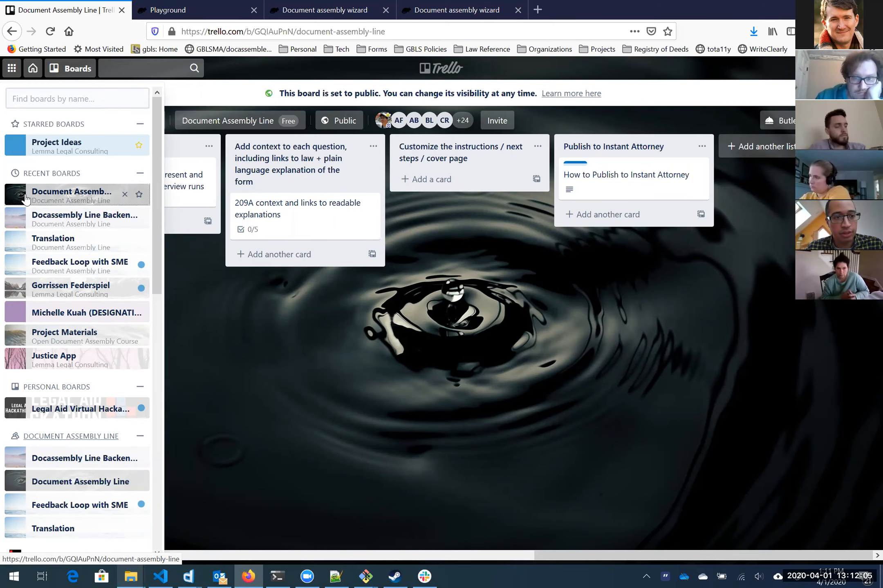
pyautogui.click(339, 9)
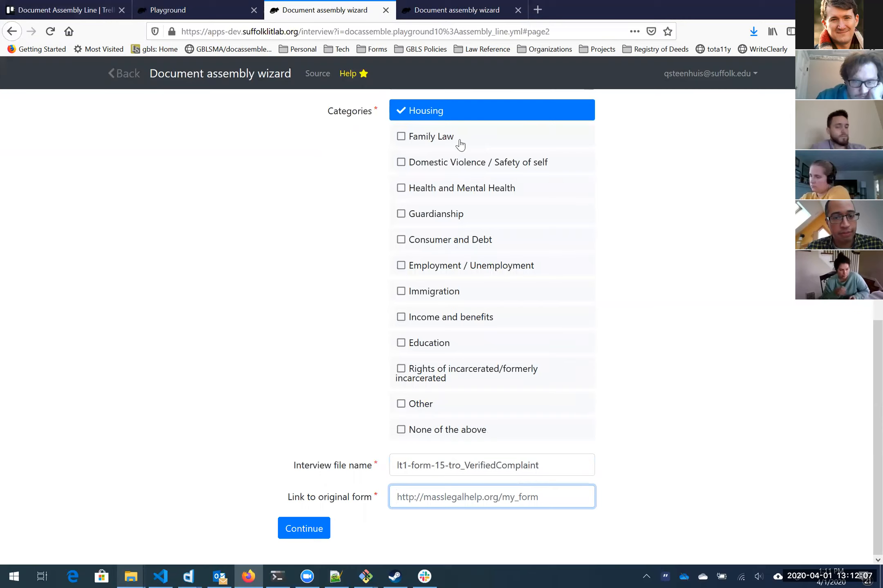
pyautogui.click(492, 497)
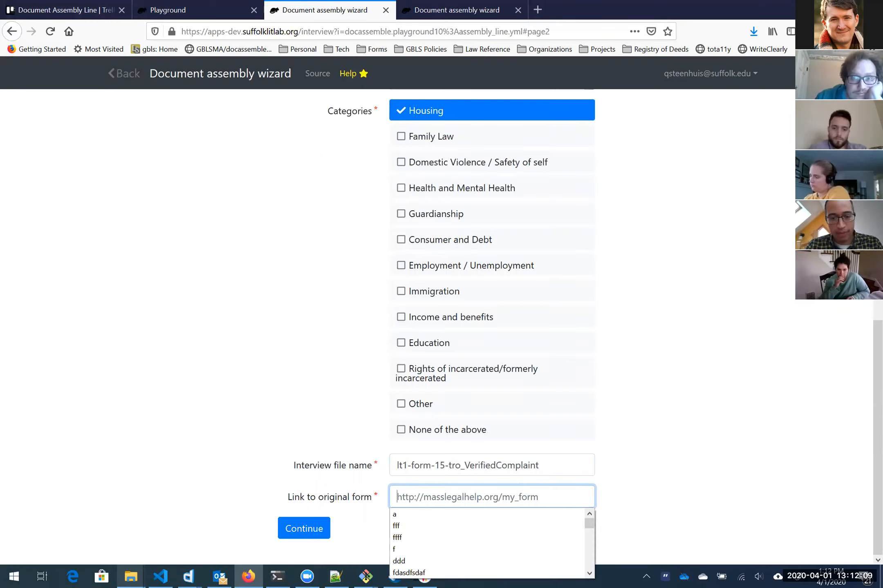
pyautogui.write('http://masslegalhelp.org')
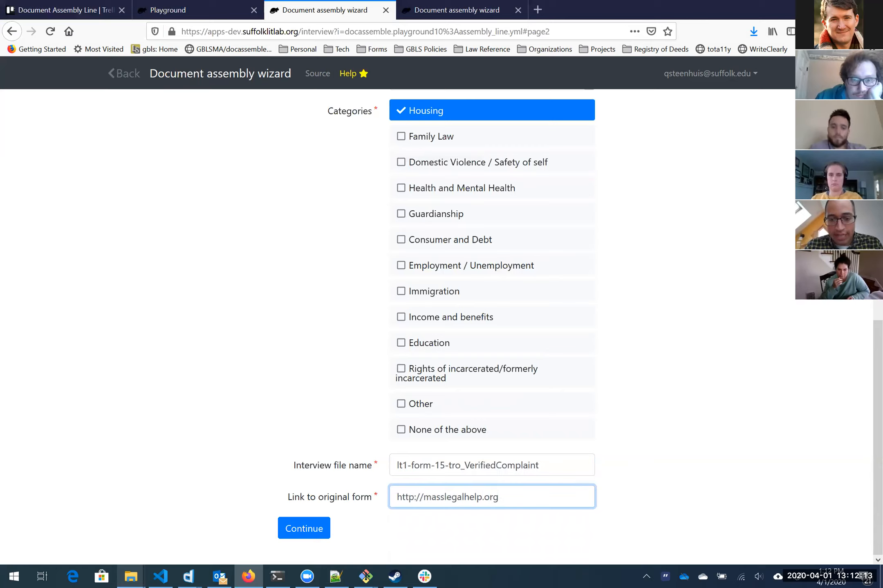
pyautogui.hotkey('ctrl', 'shift', 'Left')
pyautogui.hotkey('ctrl', 'shift', 'Left')
pyautogui.hotkey('ctrl', 'shift', 'Left')
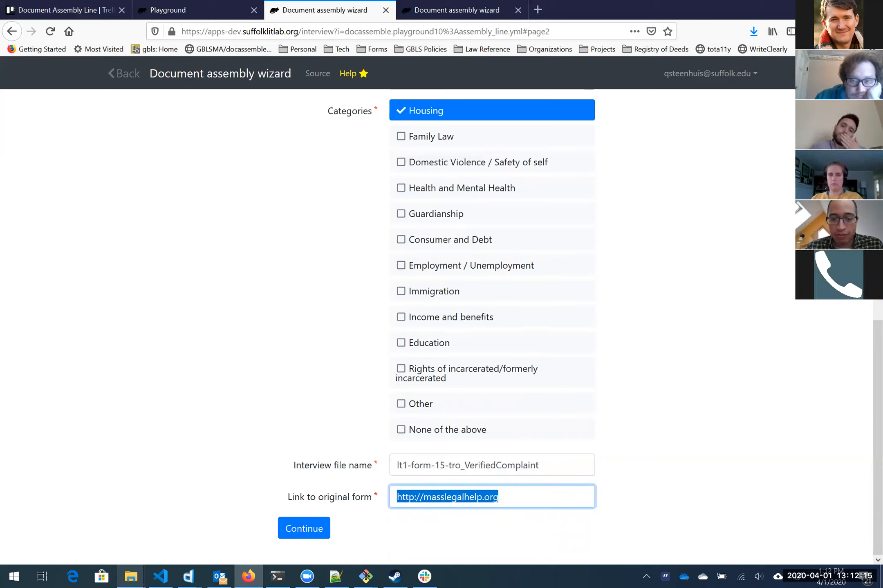
pyautogui.press('Right')
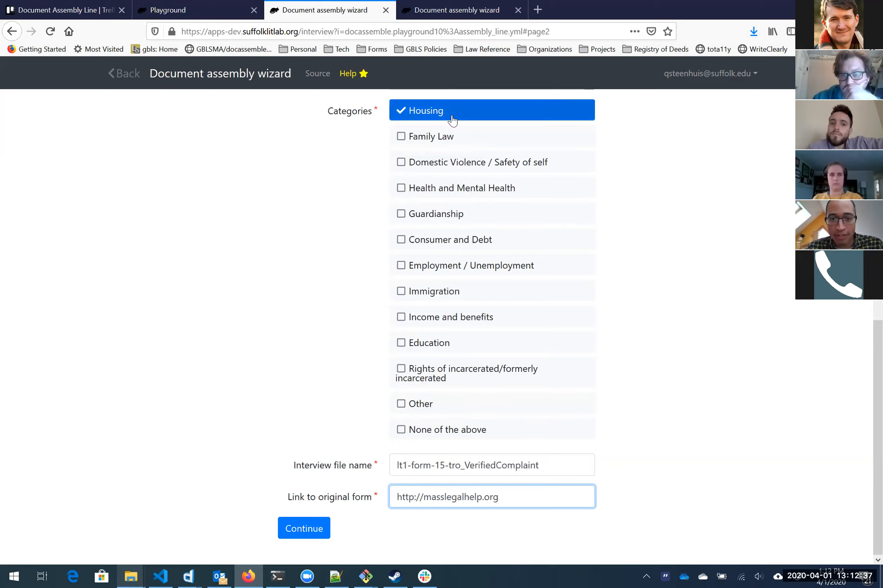
# Step: Tick then untick the Other category, and continue to the field-labelling page
pyautogui.click(461, 409)
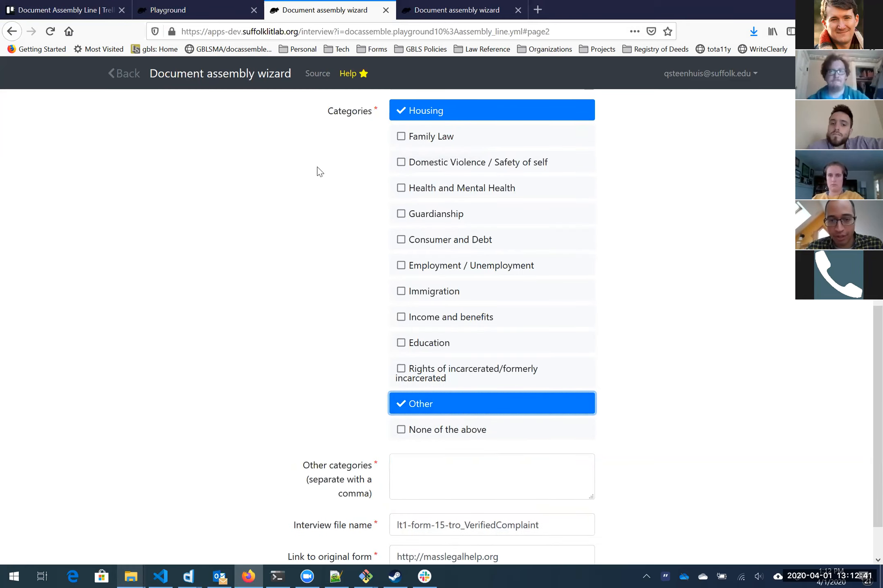
pyautogui.scroll(-2, 387, 348)
pyautogui.click(433, 431)
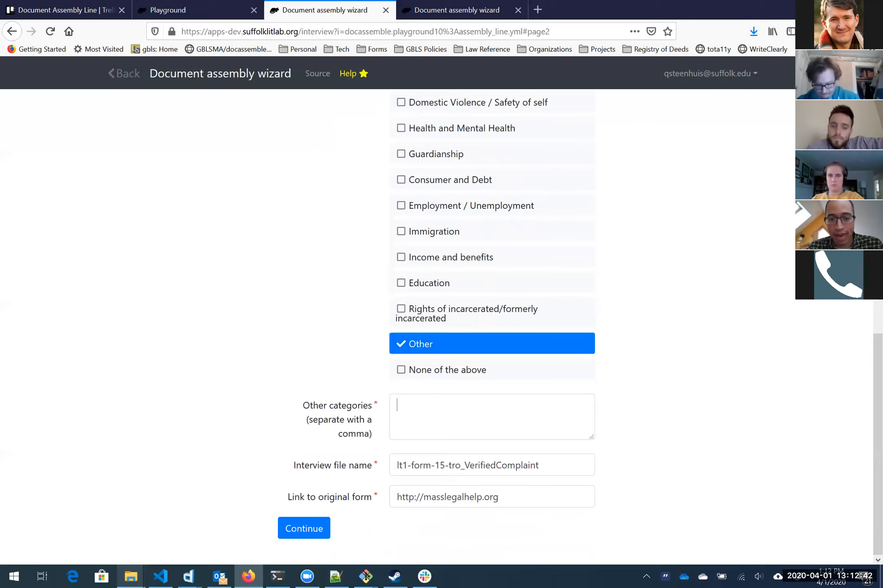
pyautogui.click(436, 353)
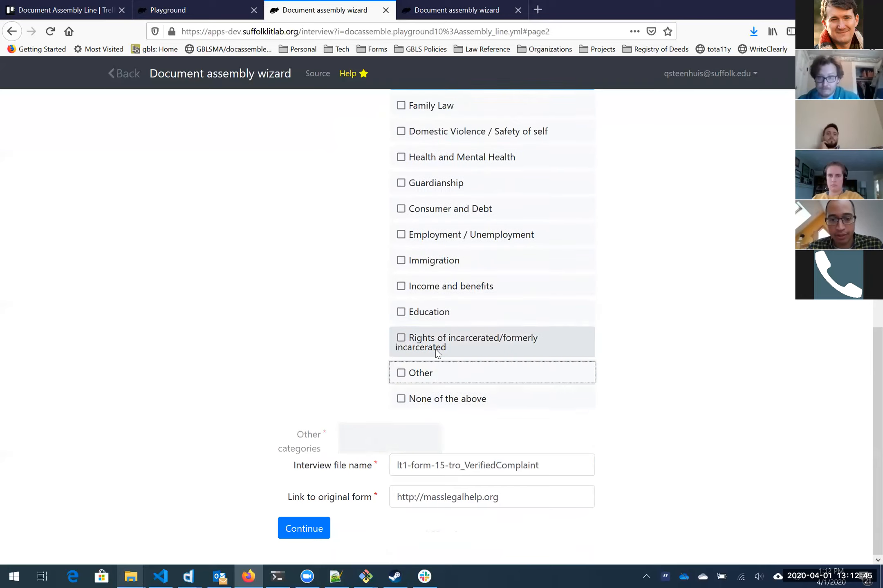
pyautogui.click(314, 531)
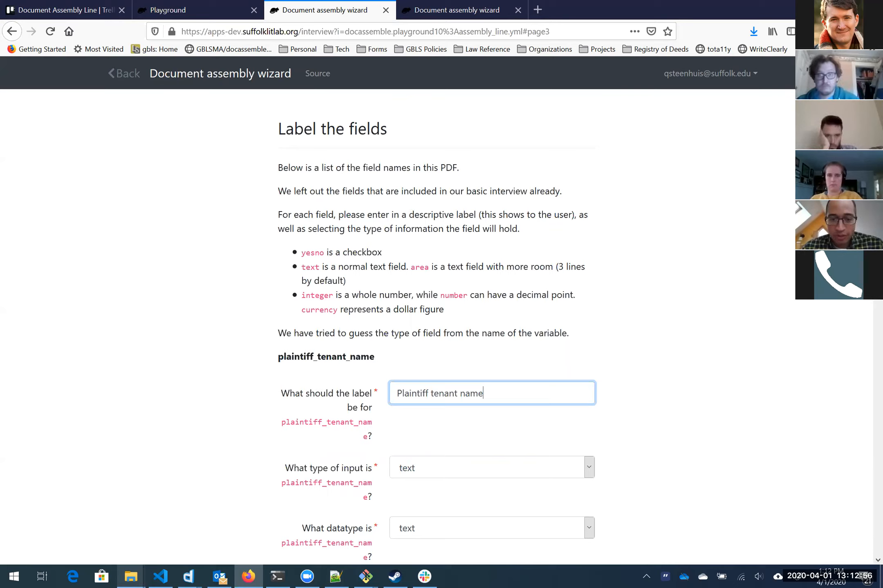
# Step: Relabel the plaintiff_tenant_name field as 'Name of tenant'
pyautogui.scroll(-4, 576, 307)
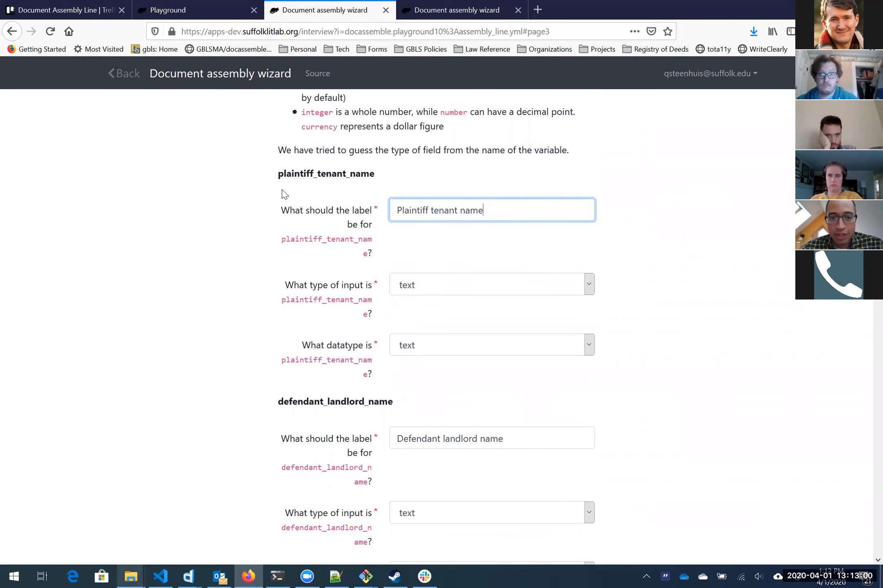
pyautogui.moveTo(278, 173); pyautogui.dragTo(384, 178)
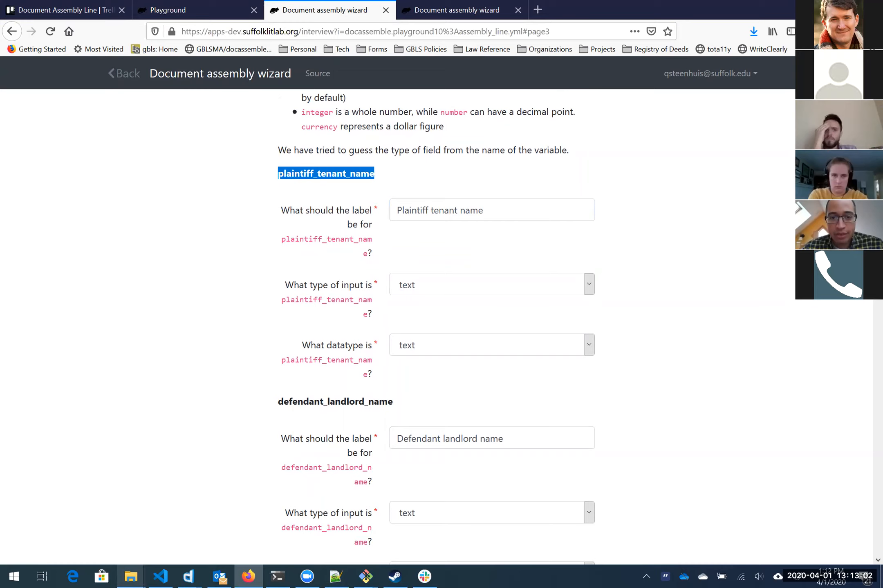
pyautogui.tripleClick(444, 210)
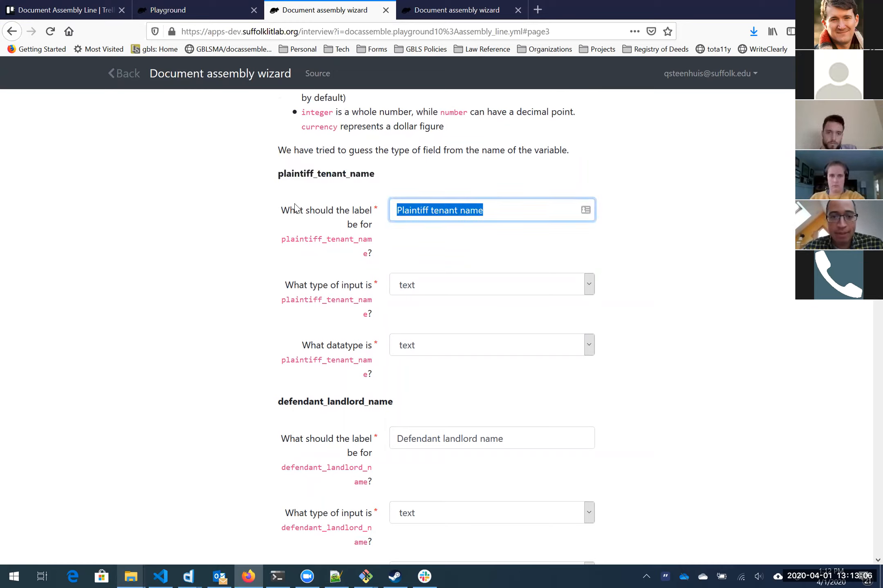
pyautogui.moveTo(282, 209); pyautogui.dragTo(374, 256)
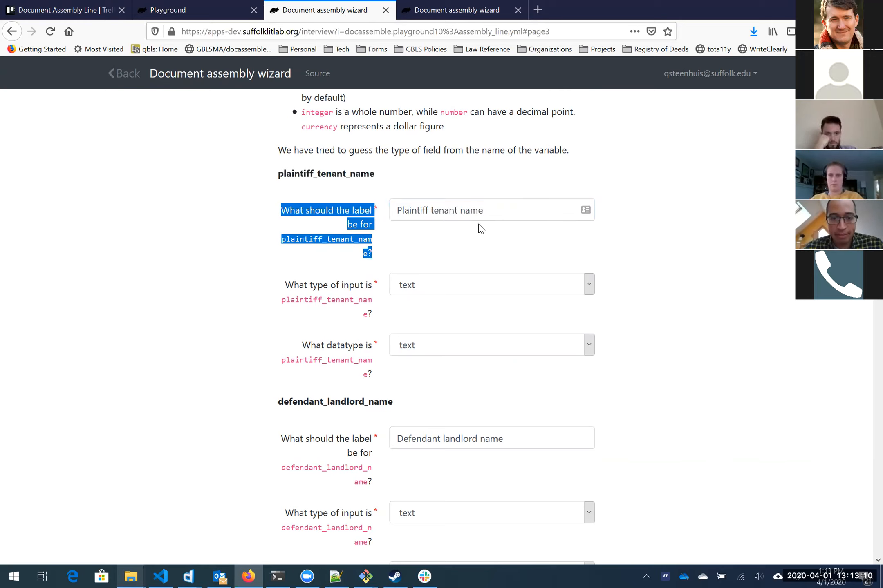
pyautogui.moveTo(487, 211); pyautogui.dragTo(396, 209)
pyautogui.click(395, 209)
pyautogui.moveTo(483, 210); pyautogui.dragTo(396, 210)
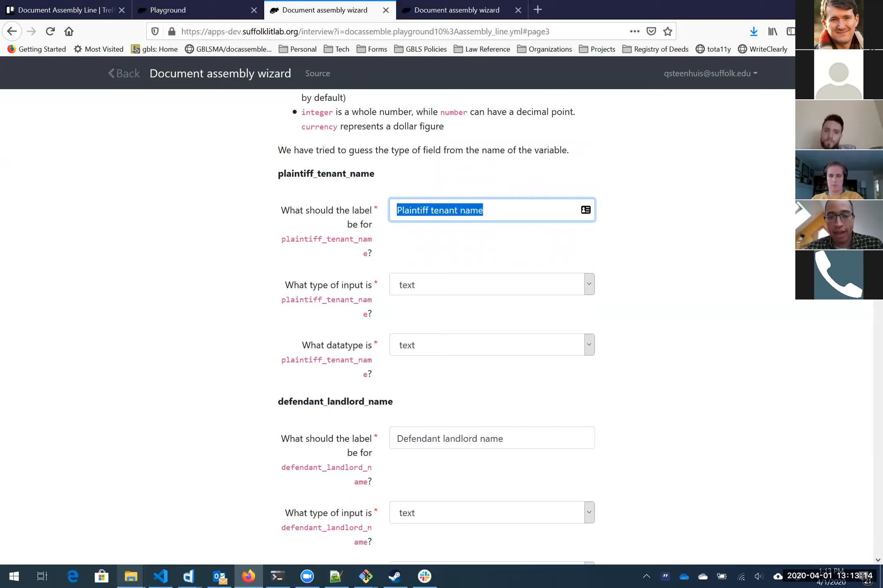
pyautogui.press('BackSpace')
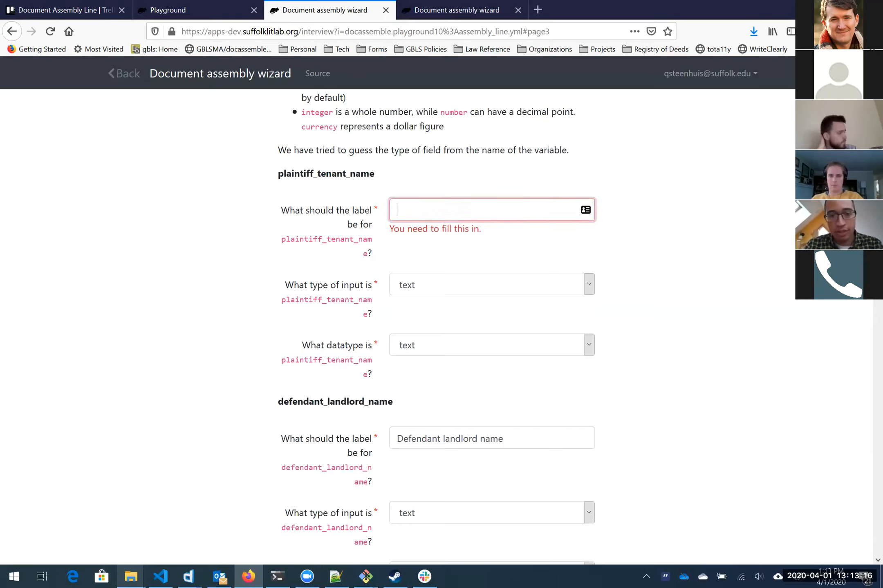
pyautogui.write('Name of tenant')
# Step: Show the input type choices for plaintiff_tenant_name
pyautogui.press('Tab')
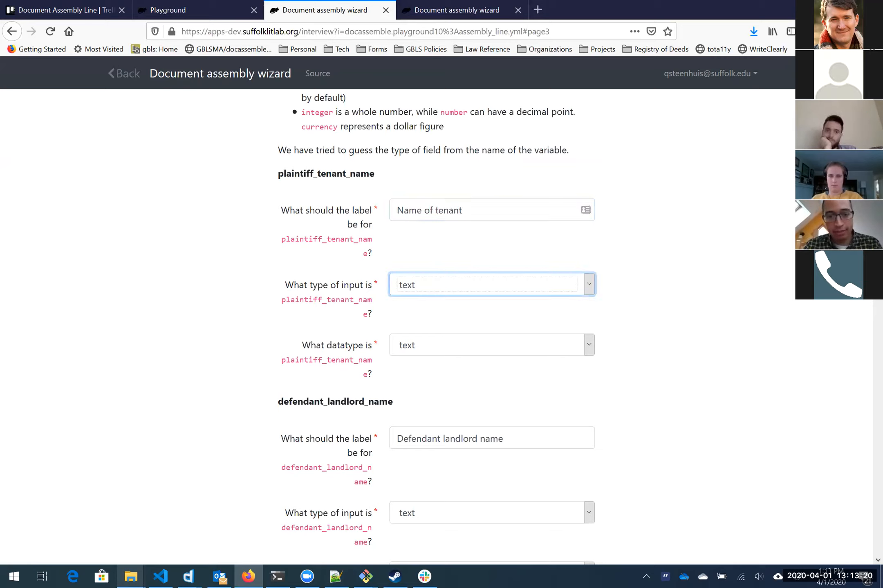
pyautogui.click(635, 254)
pyautogui.scroll(-2, 635, 252)
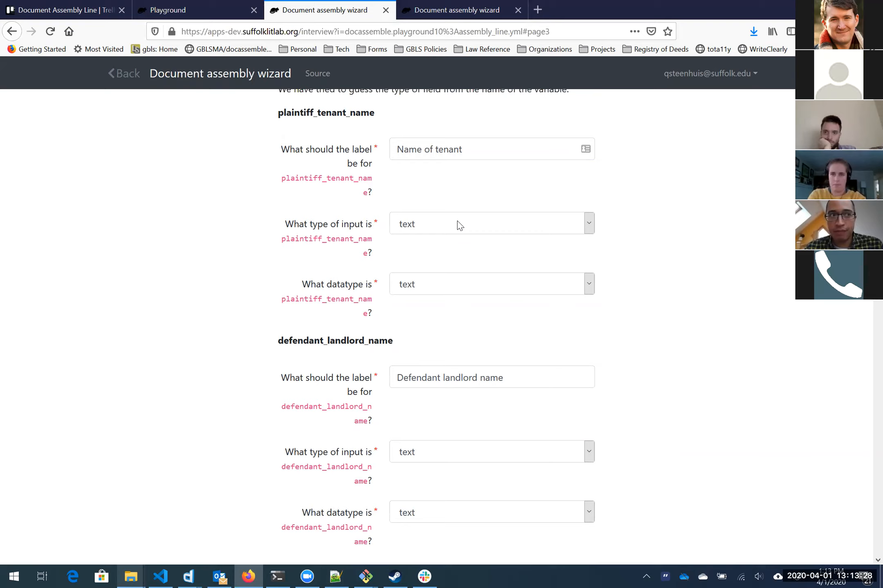
pyautogui.click(460, 226)
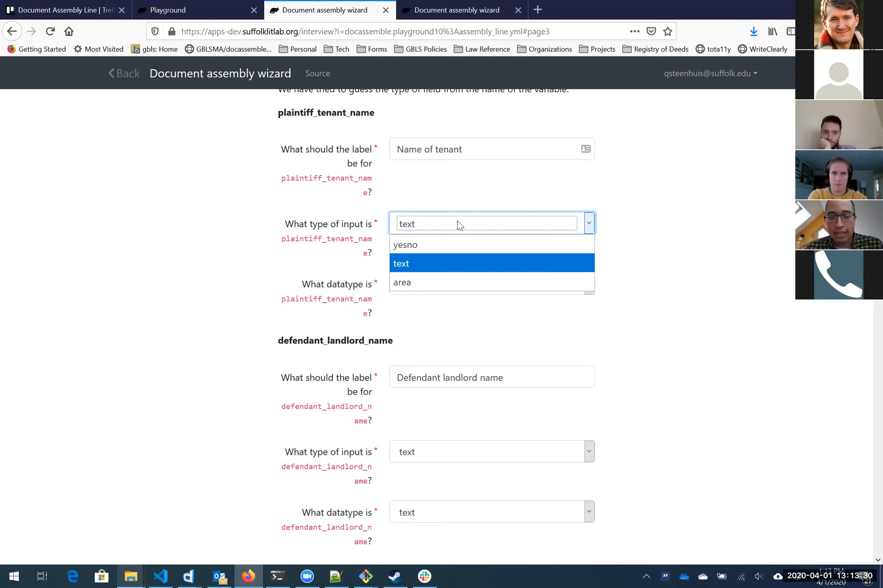
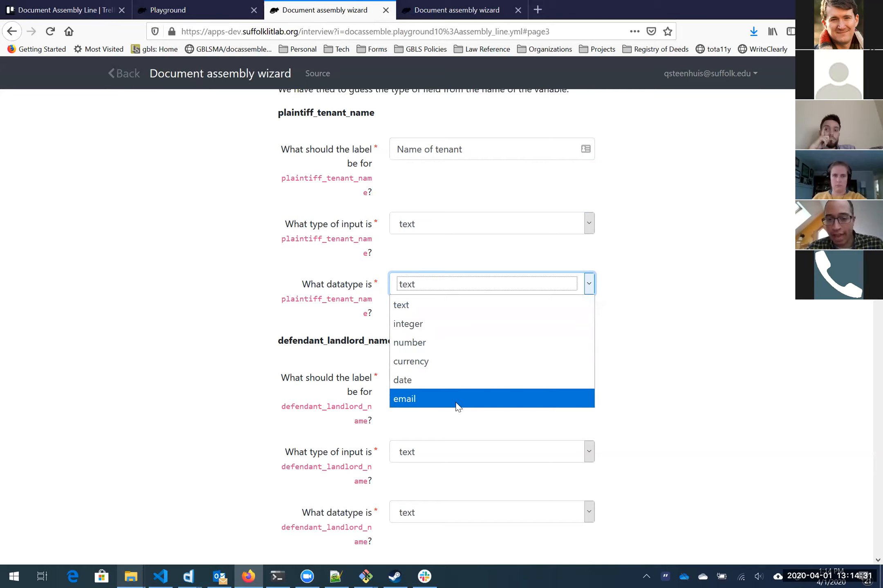
# Step: Change the defendant_landlord_name label to 'Name of Defendant', alongside the tenant's 'Name of tenant'
pyautogui.click(336, 376)
pyautogui.click(460, 329)
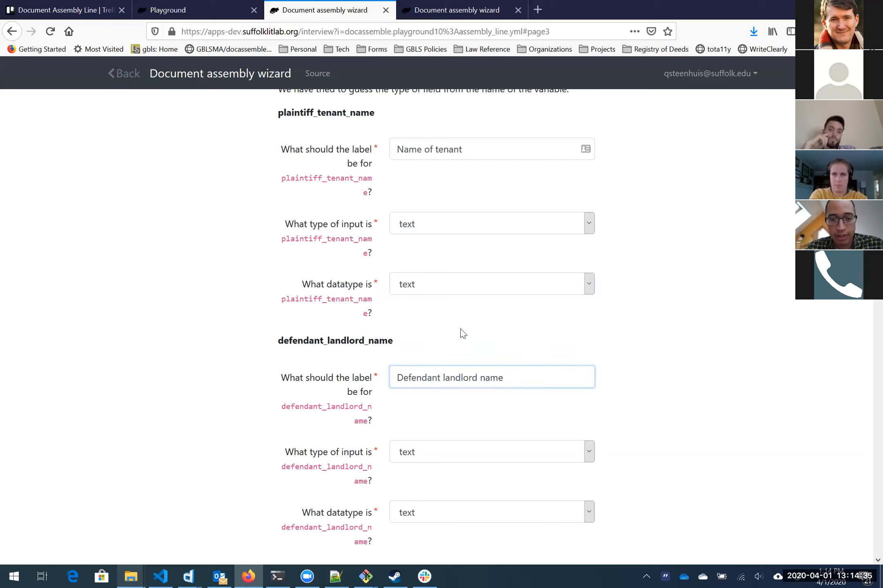
pyautogui.scroll(2, 342, 168)
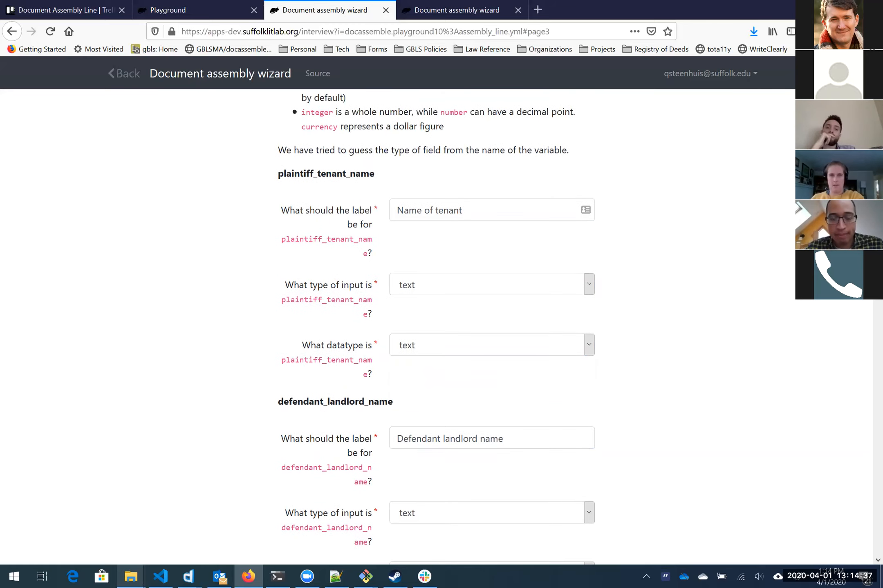
pyautogui.scroll(-2, 383, 226)
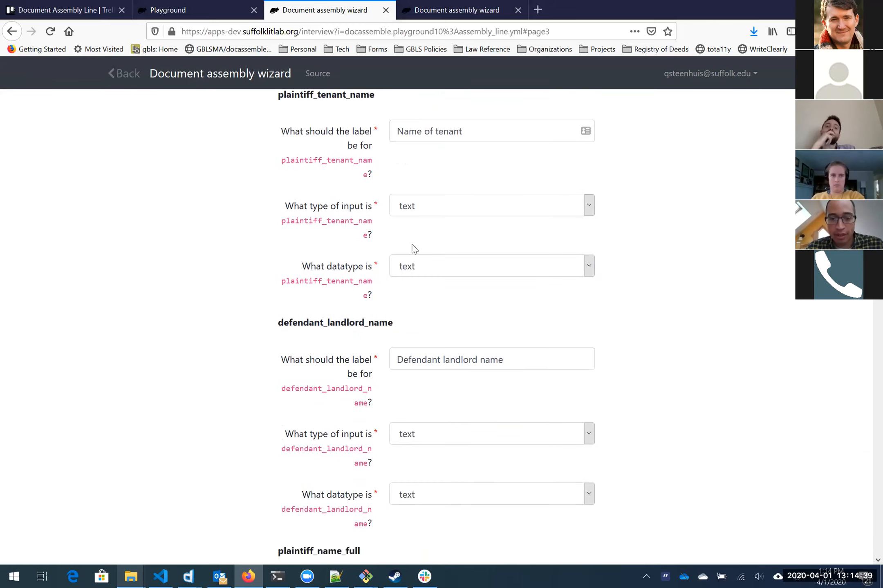
pyautogui.moveTo(509, 317); pyautogui.dragTo(393, 317)
pyautogui.click(506, 316)
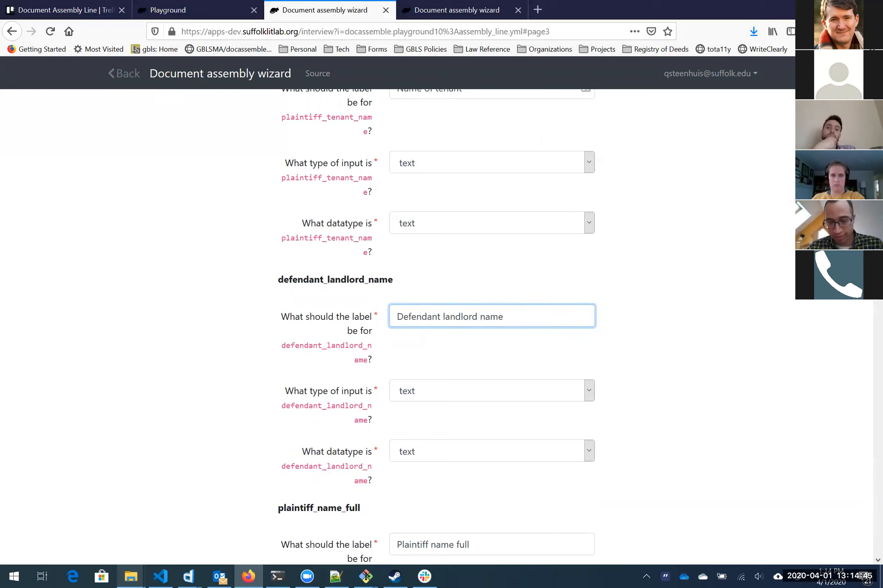
pyautogui.hotkey('ctrl', 'shift', 'Left')
pyautogui.hotkey('ctrl', 'shift', 'Left')
pyautogui.hotkey('ctrl', 'shift', 'Left')
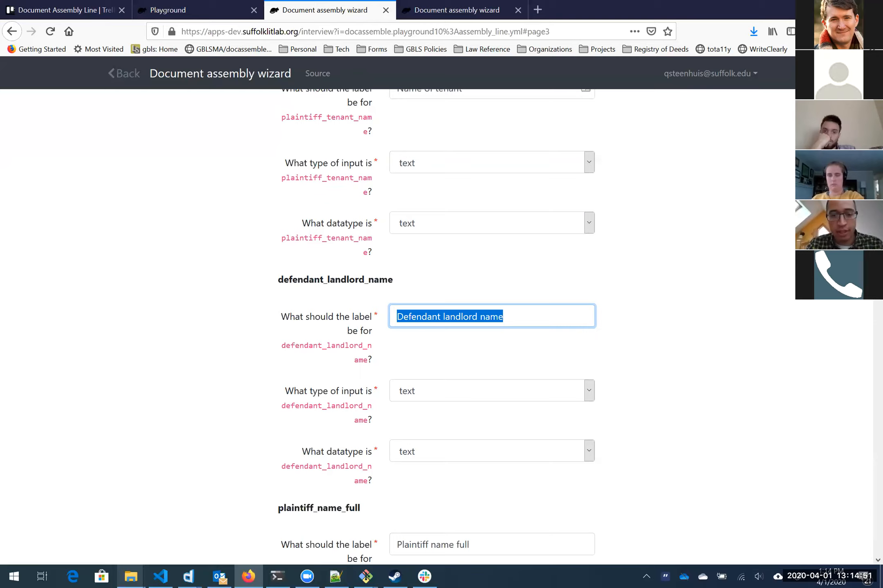
pyautogui.write('Nam ')
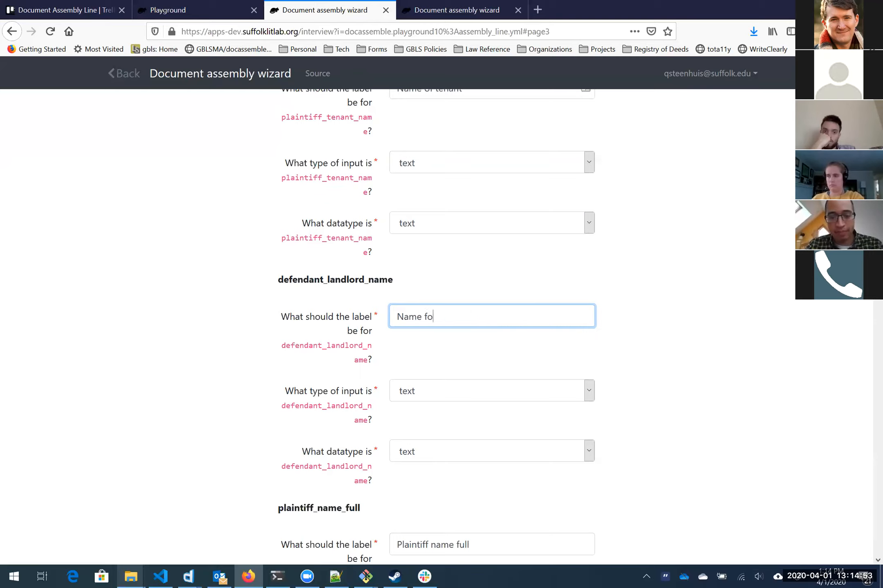
pyautogui.write(' of defendna')
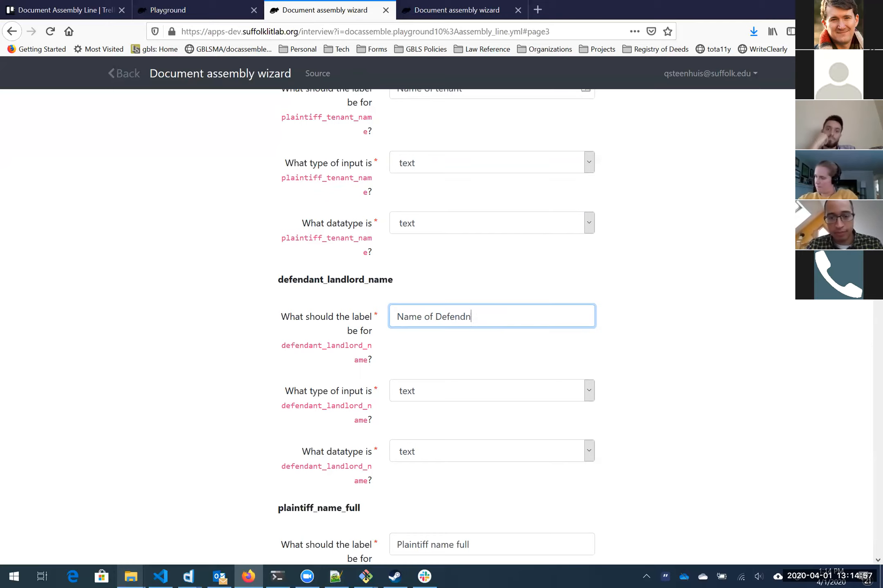
pyautogui.click(325, 162)
# Step: Keep incident_date's datatype as date
pyautogui.scroll(4, 342, 227)
pyautogui.scroll(-8, 472, 232)
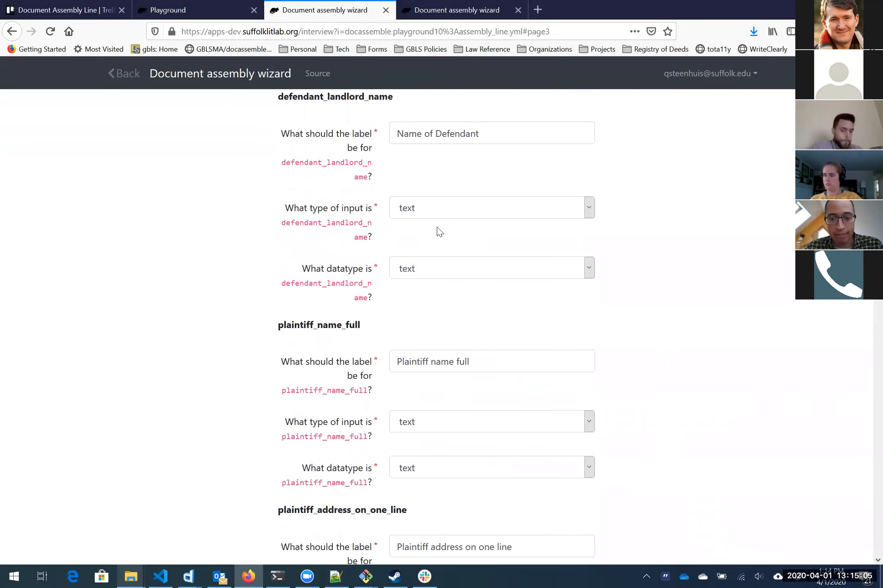
pyautogui.scroll(-6, 440, 232)
pyautogui.scroll(-5, 230, 221)
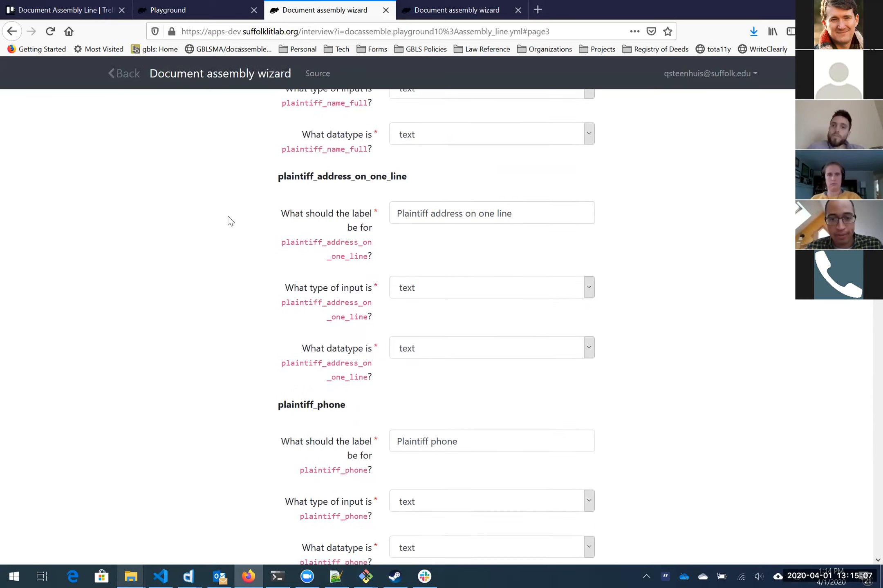
pyautogui.scroll(-3, 230, 221)
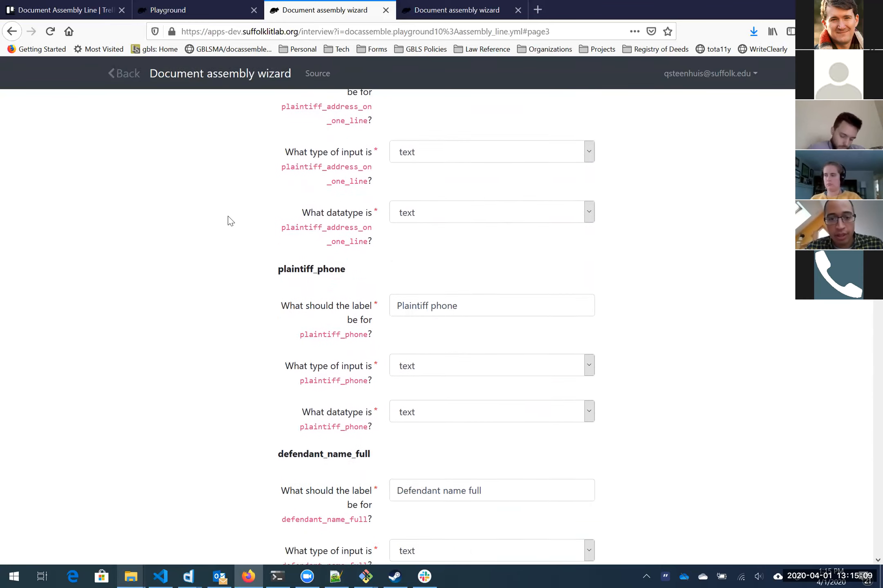
pyautogui.scroll(2, 230, 221)
pyautogui.scroll(-2, 230, 220)
pyautogui.scroll(-6, 230, 220)
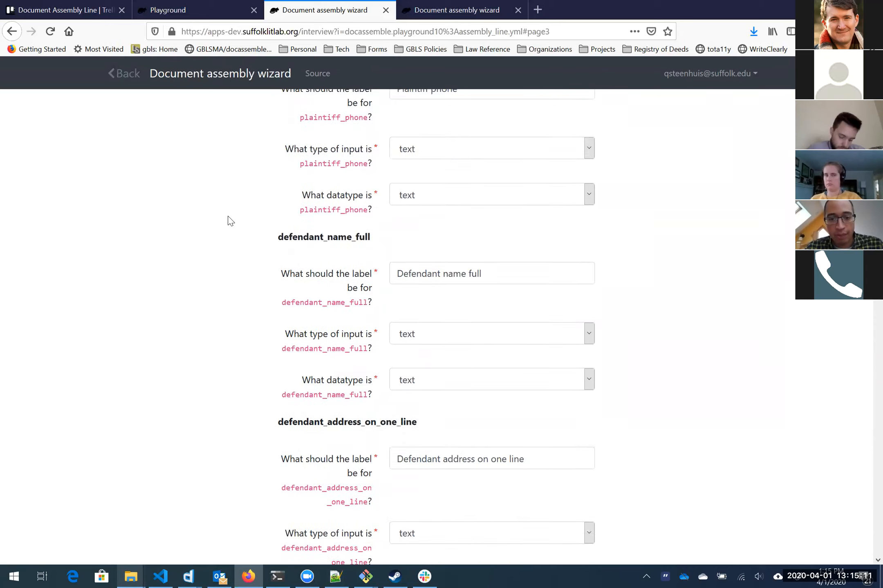
pyautogui.scroll(-12, 230, 221)
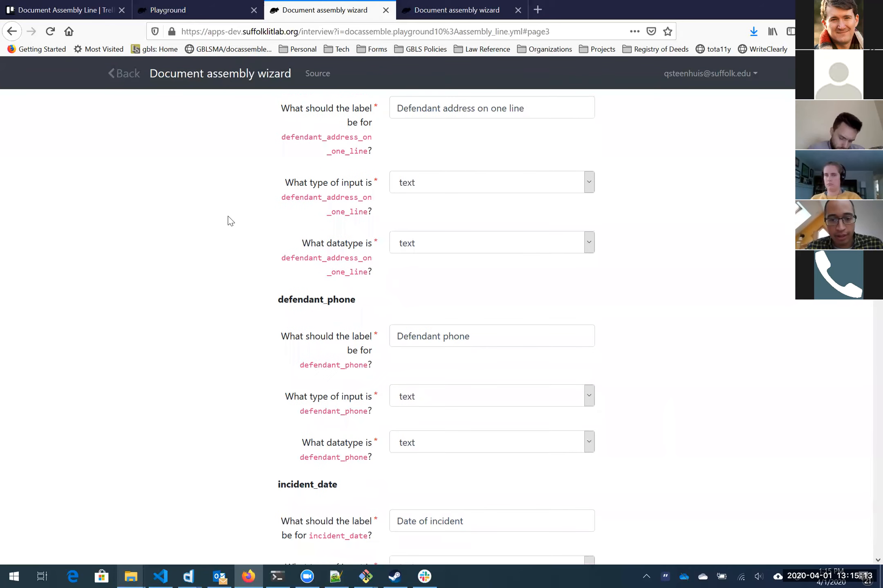
pyautogui.scroll(-3, 230, 220)
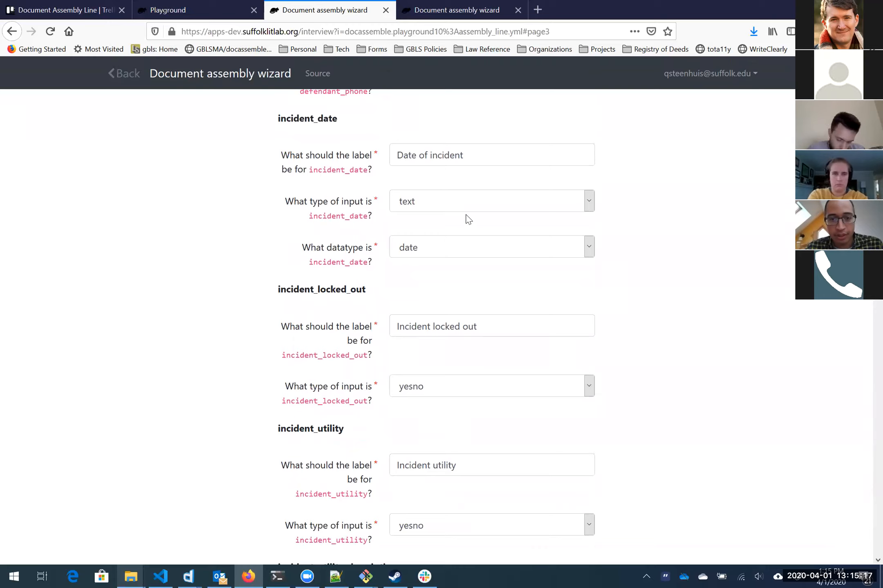
pyautogui.click(459, 252)
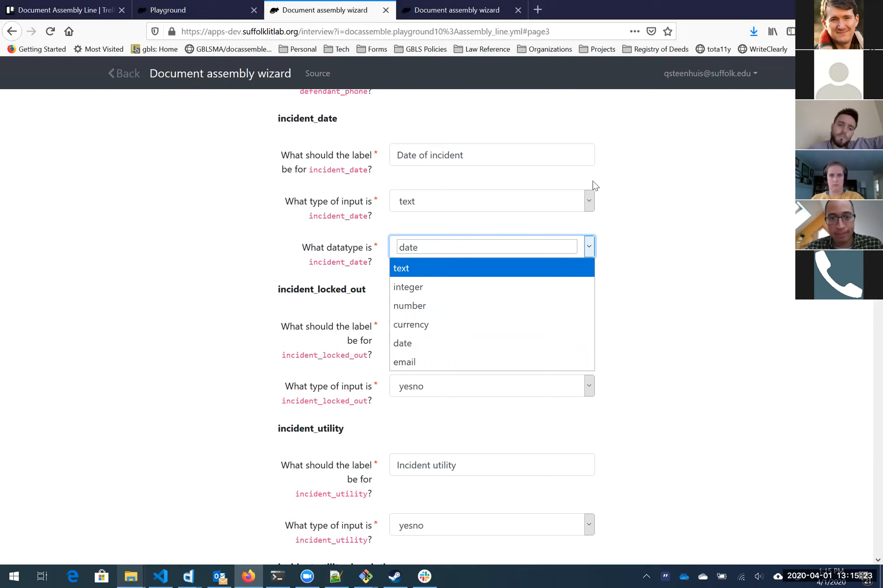
pyautogui.click(635, 192)
# Step: Leave incident_locked_out as a yesno input
pyautogui.scroll(-4, 638, 245)
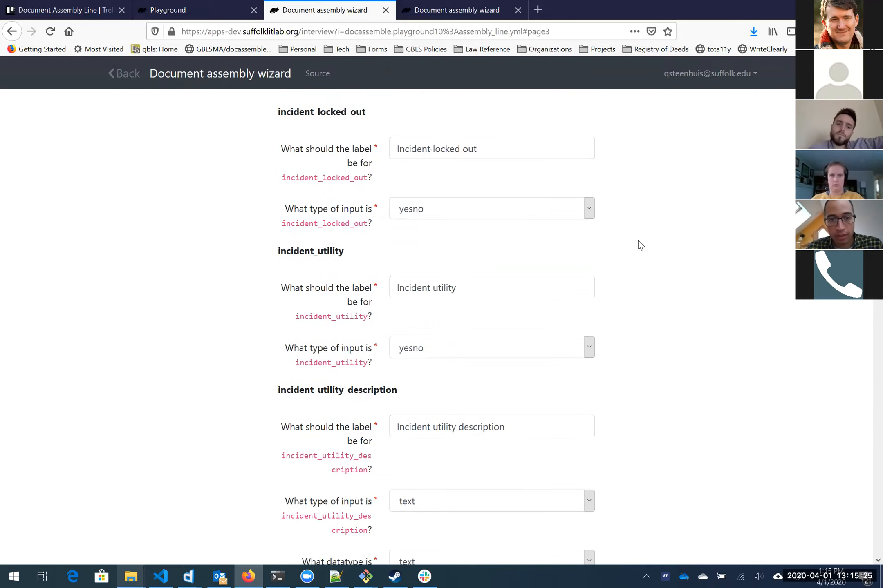
pyautogui.scroll(-1, 631, 238)
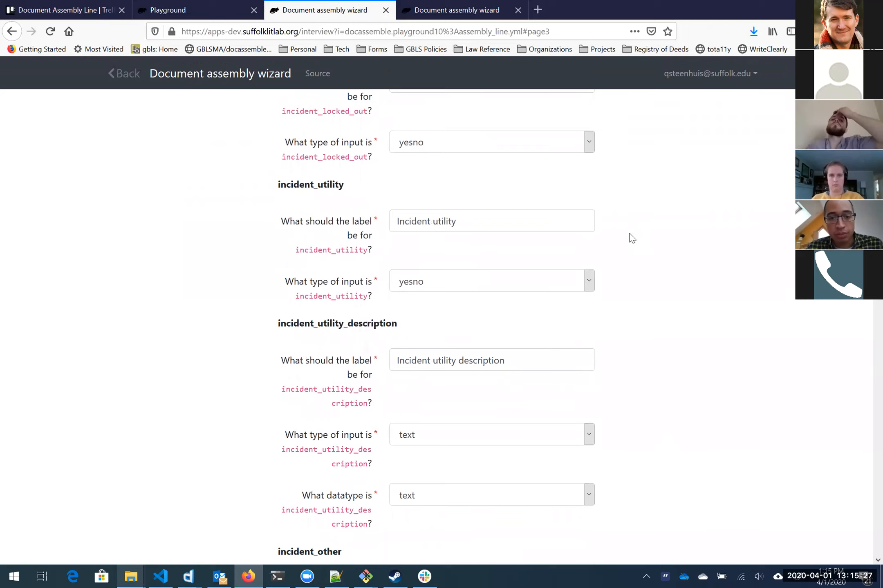
pyautogui.scroll(-1, 632, 237)
pyautogui.scroll(1, 631, 238)
pyautogui.scroll(2, 632, 238)
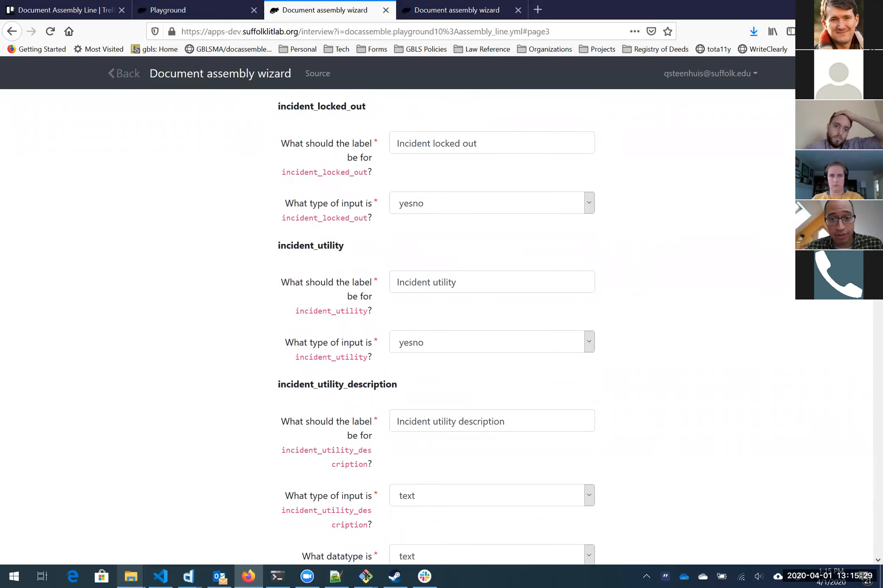
pyautogui.click(486, 204)
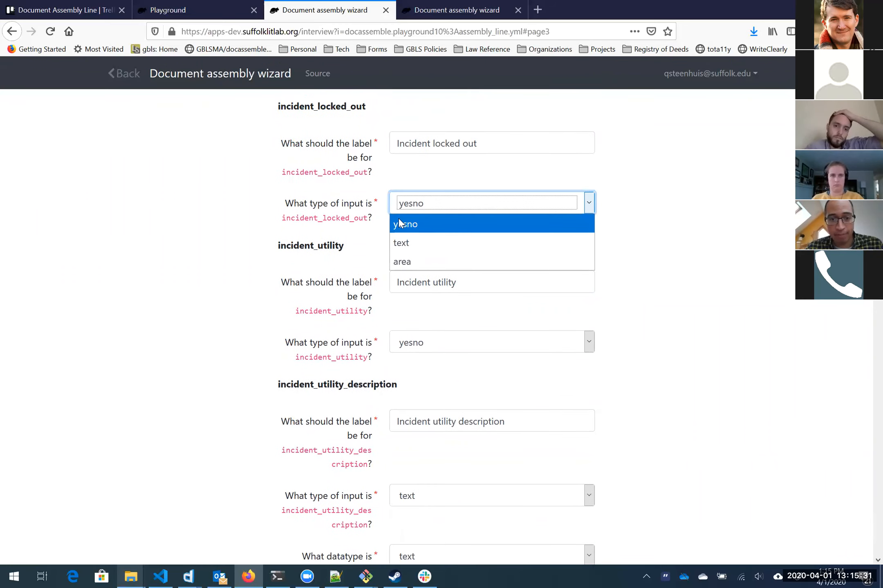
pyautogui.click(635, 197)
# Step: Set incident_utility_description's input type to area, keeping datatype text
pyautogui.scroll(-5, 635, 198)
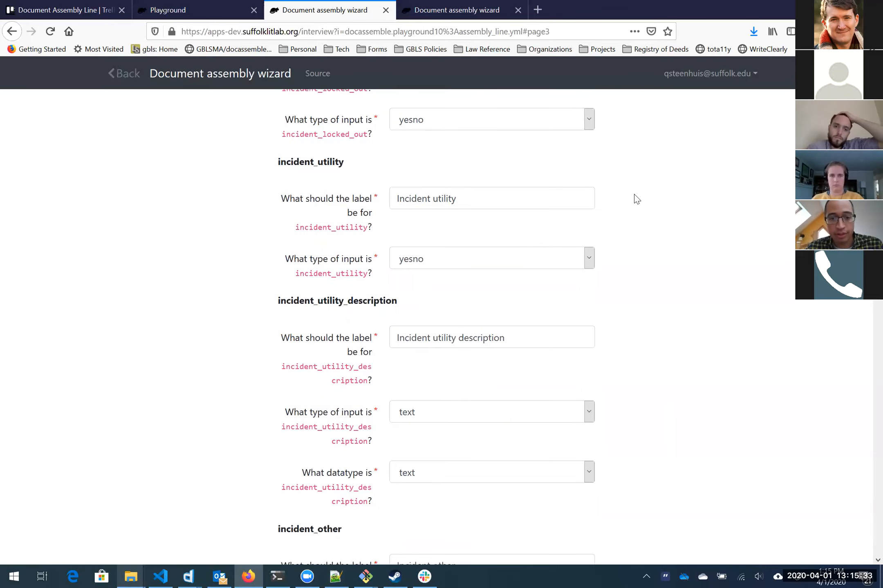
pyautogui.scroll(-1, 636, 199)
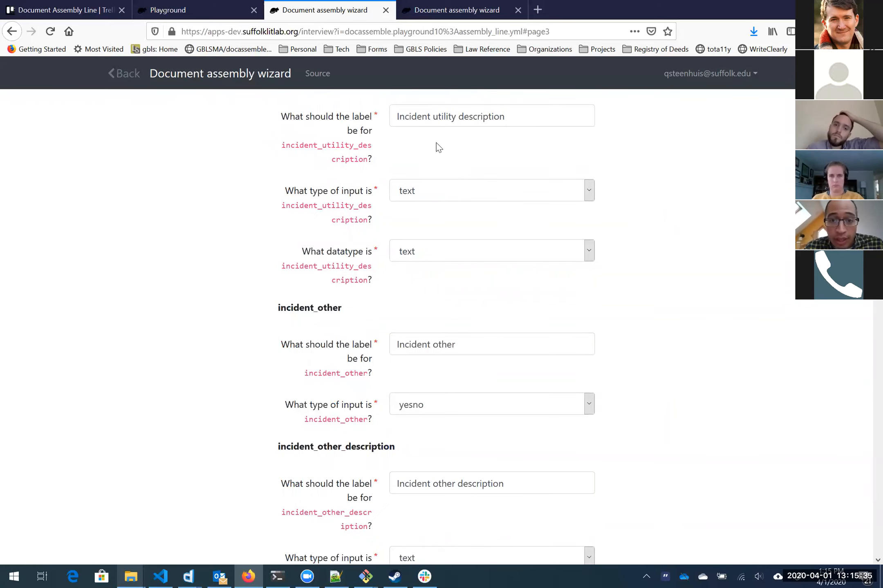
pyautogui.click(496, 117)
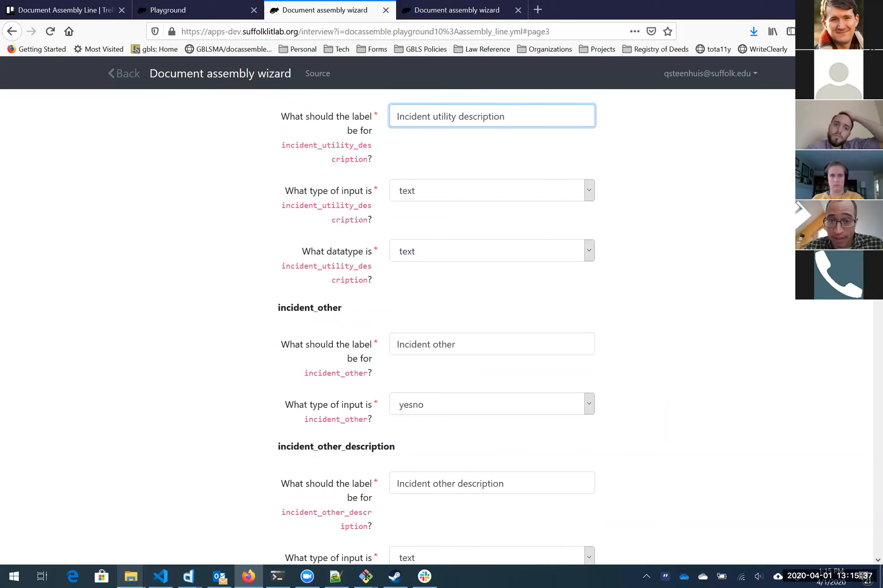
pyautogui.click(488, 193)
pyautogui.press('Escape')
pyautogui.press('Down')
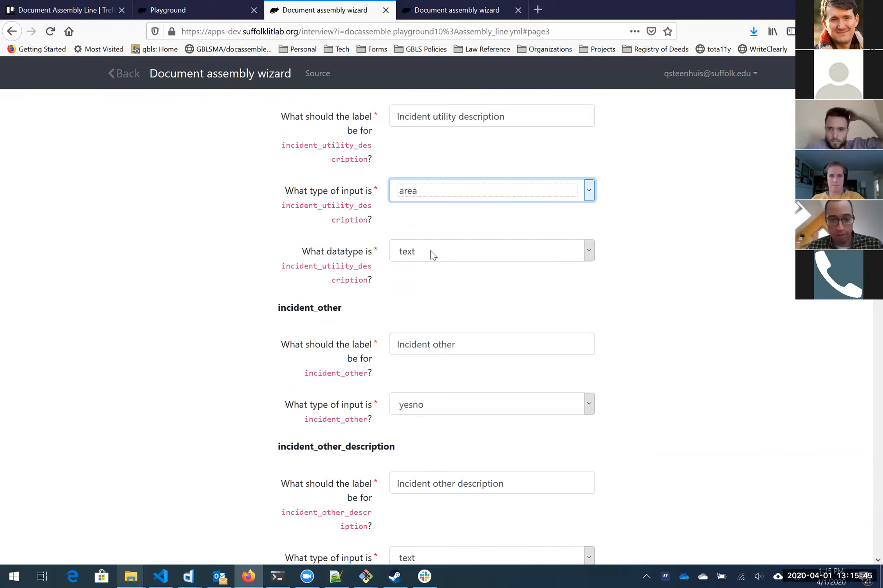
pyautogui.click(349, 305)
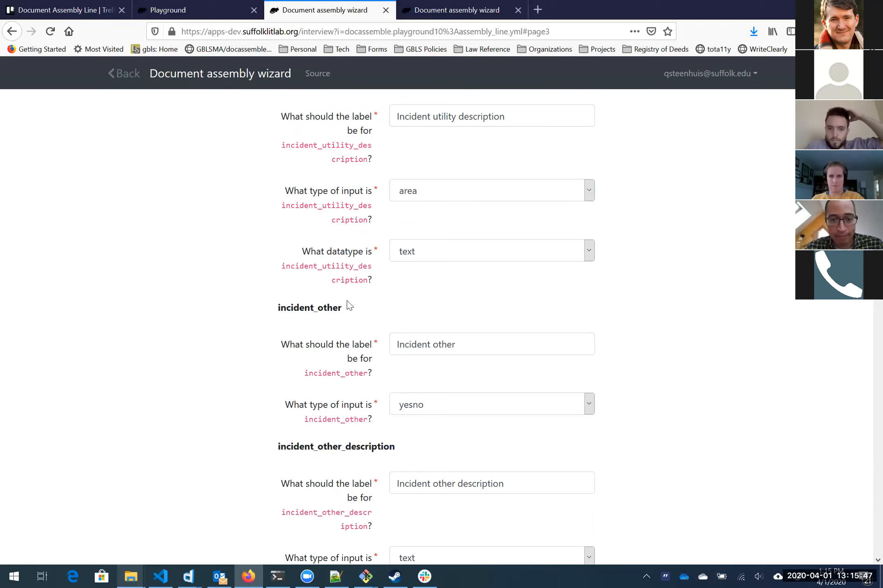
pyautogui.scroll(-1, 349, 305)
pyautogui.scroll(-20, 348, 306)
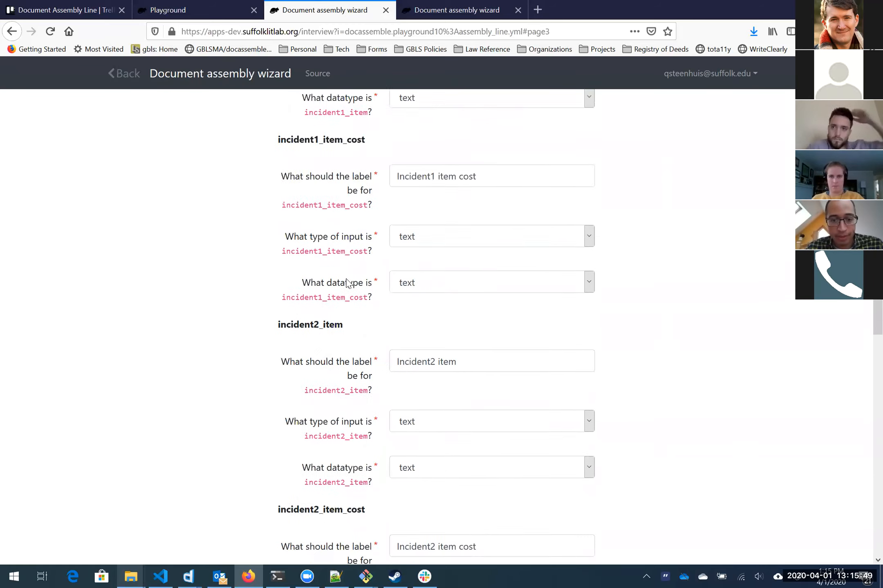
pyautogui.scroll(-20, 348, 283)
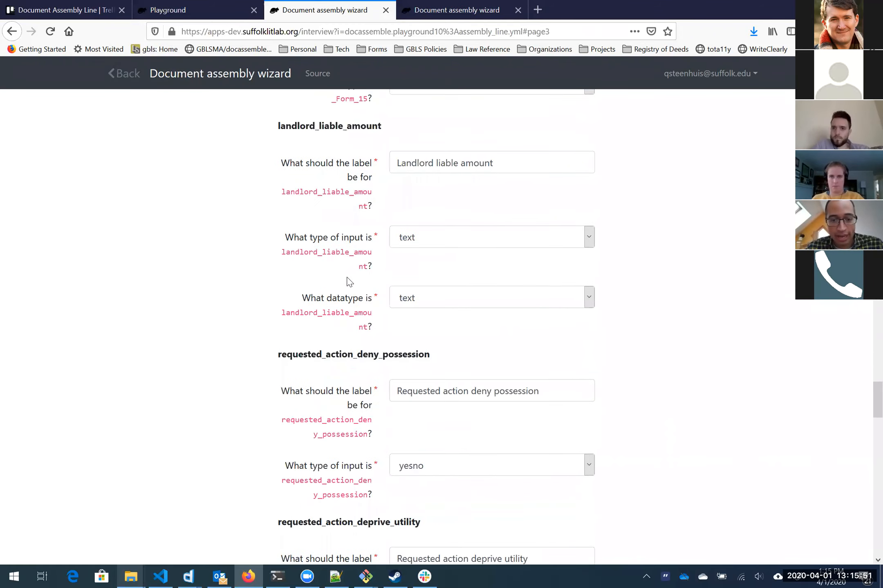
pyautogui.scroll(-20, 349, 283)
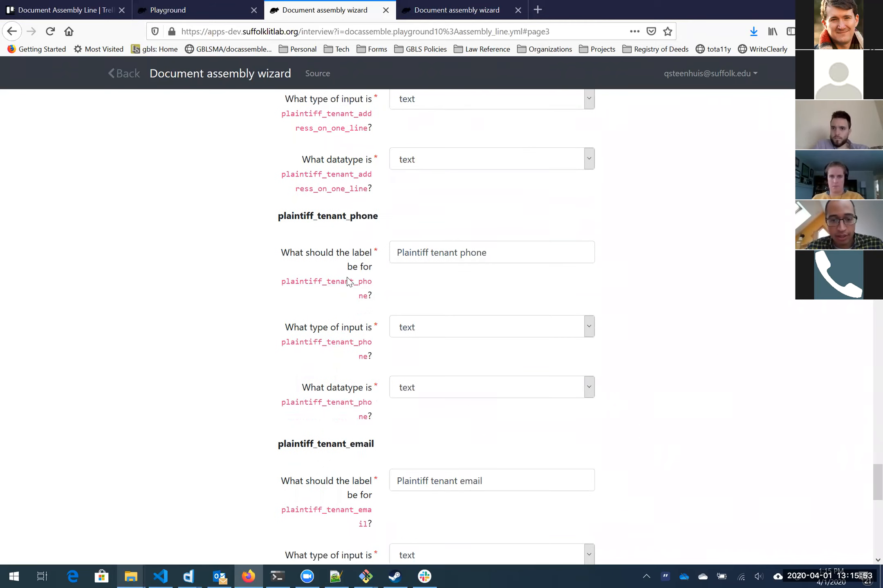
pyautogui.scroll(-10, 347, 282)
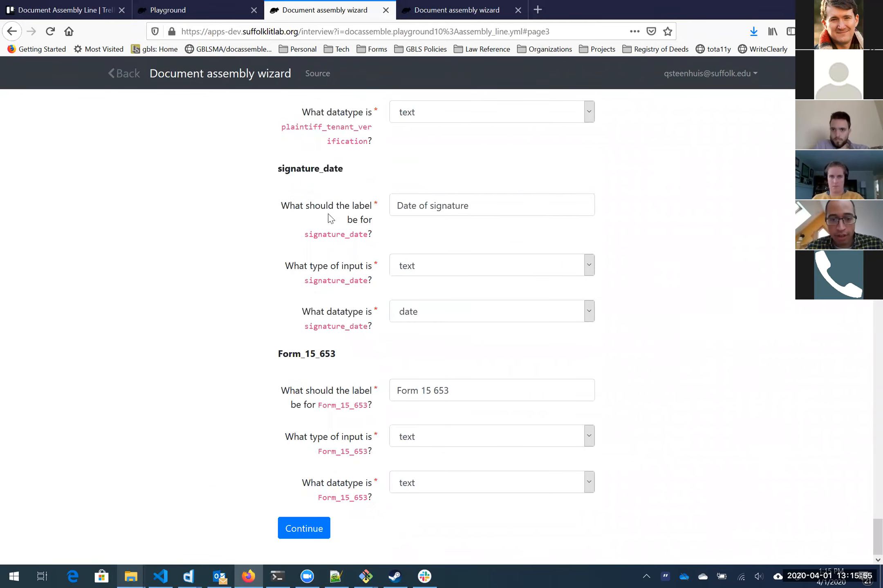
# Step: Leave Form_15_653 as a text input, review all fields from the top, and submit
pyautogui.moveTo(278, 354); pyautogui.dragTo(367, 363)
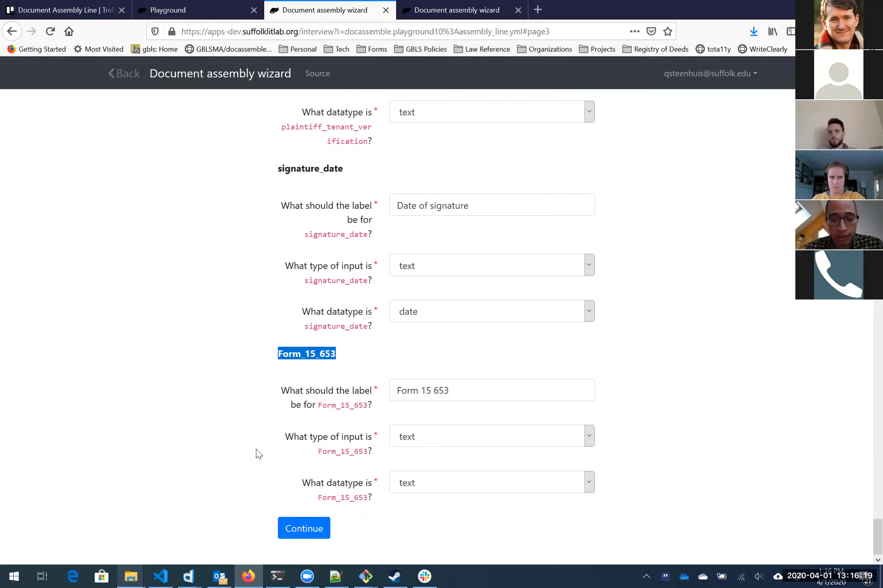
pyautogui.click(323, 447)
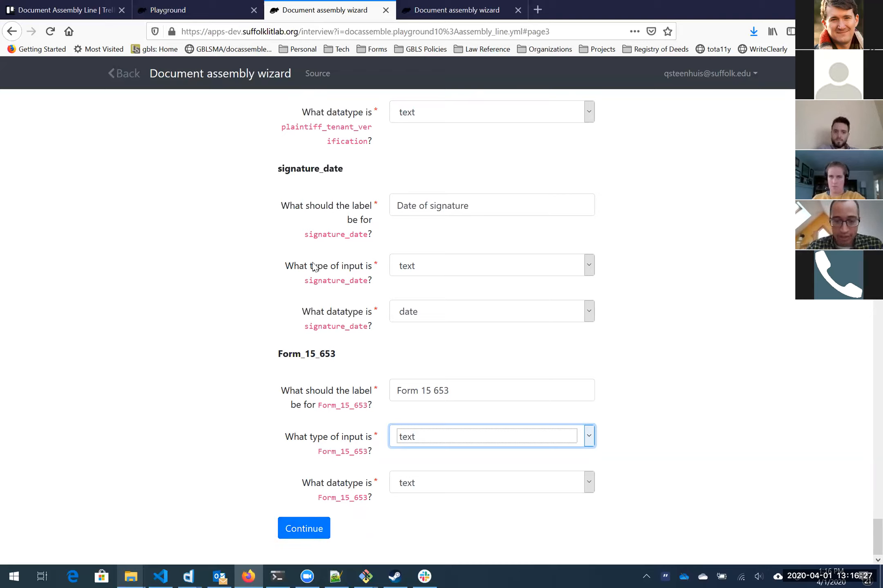
pyautogui.click(307, 300)
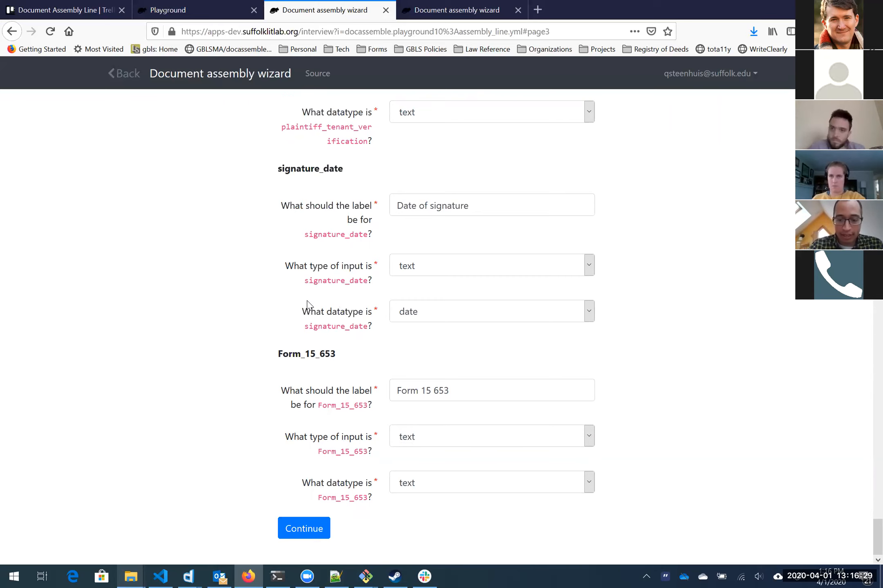
pyautogui.press('Home')
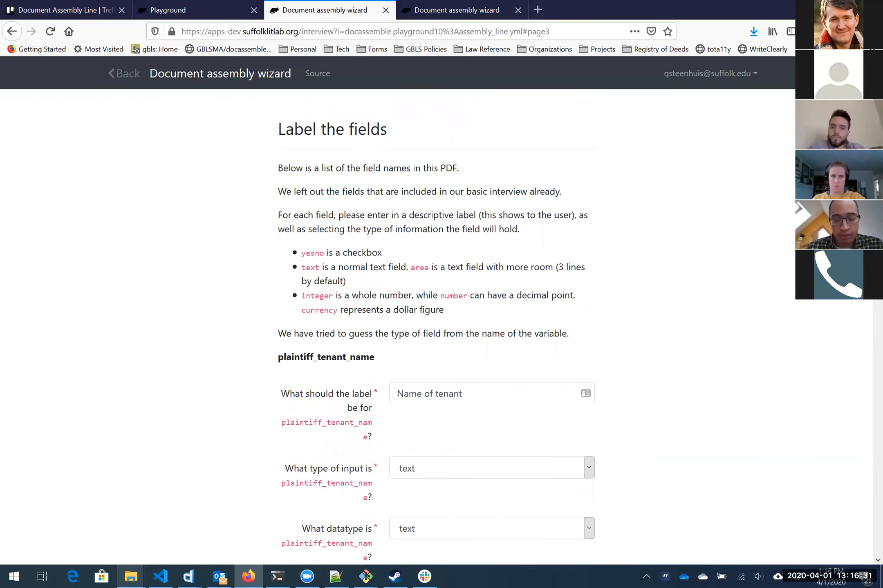
pyautogui.scroll(-20, 437, 228)
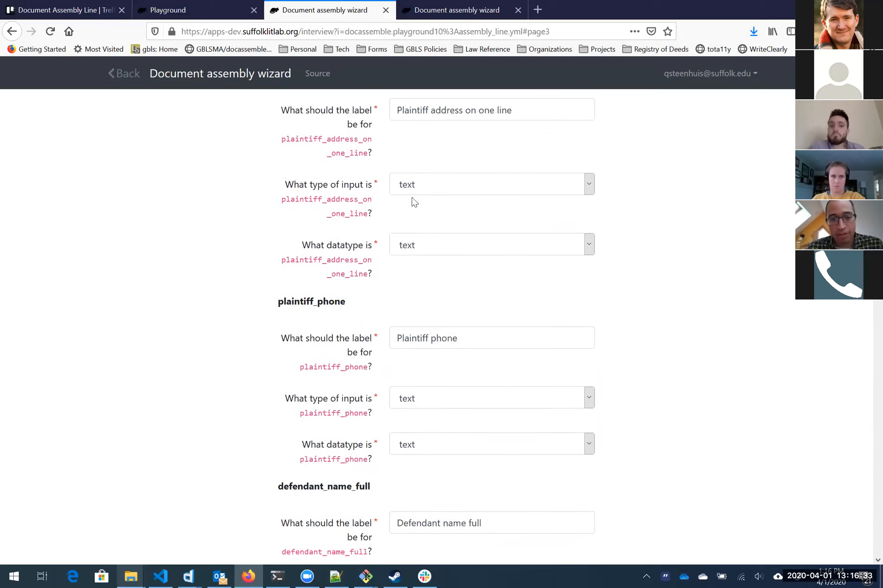
pyautogui.scroll(-20, 406, 185)
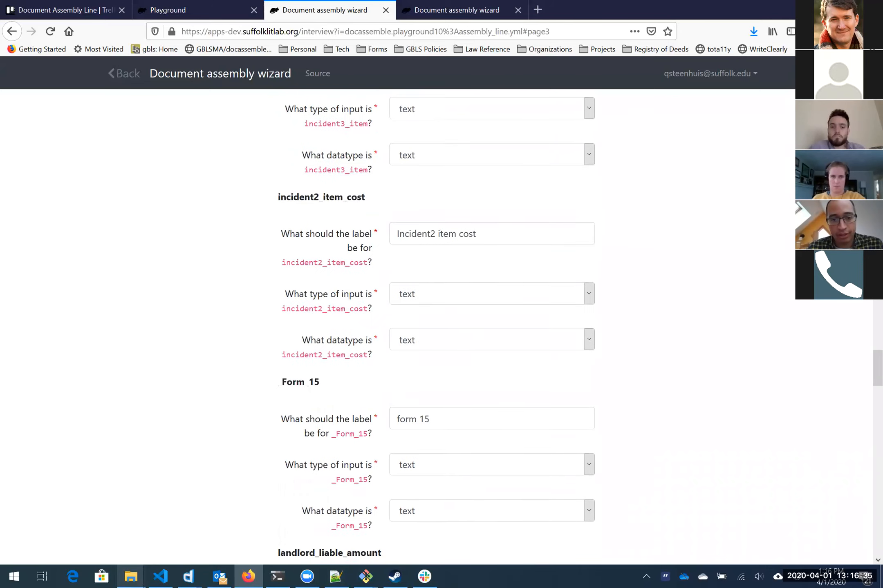
pyautogui.scroll(-20, 352, 285)
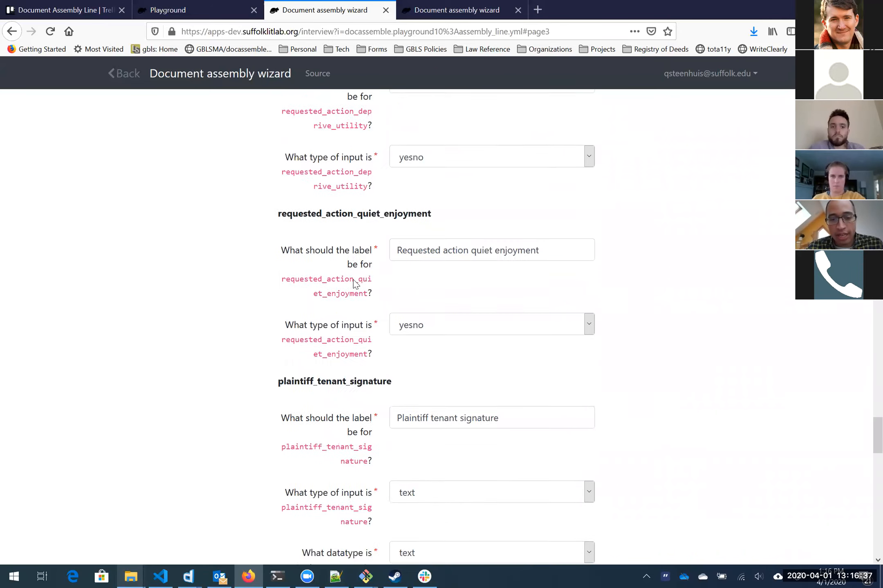
pyautogui.scroll(-15, 354, 282)
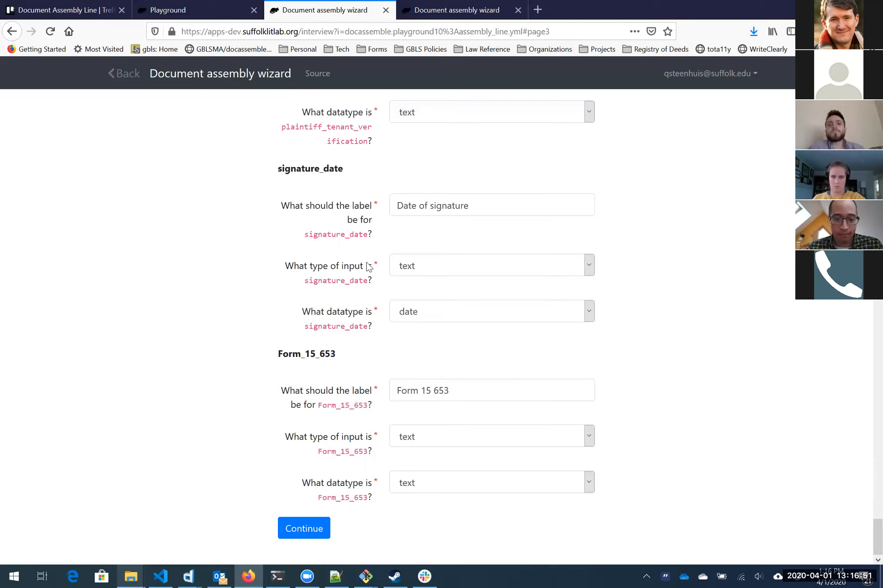
pyautogui.click(306, 531)
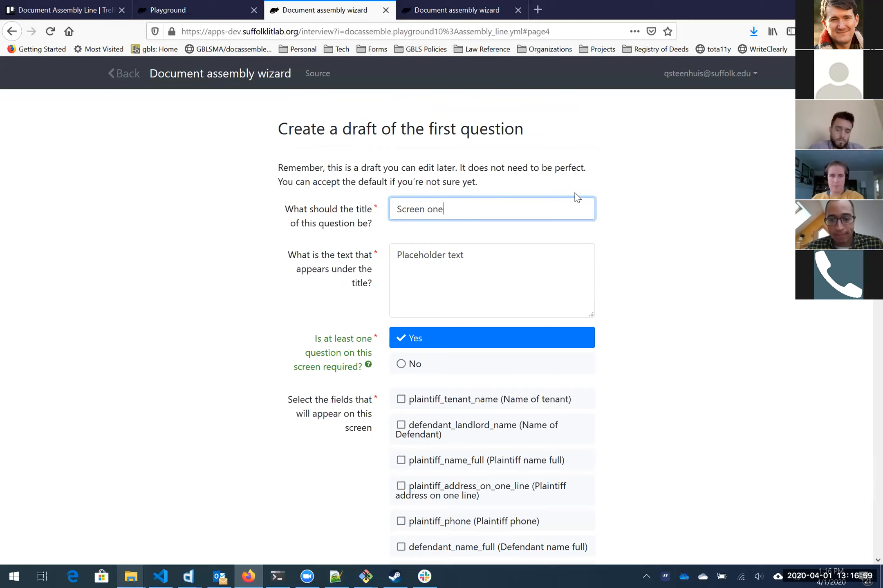
# Step: Replace the default question title with 'Name of the parties'
pyautogui.hotkey('ctrl', 'shift', 'Left')
pyautogui.hotkey('ctrl', 'shift', 'Left')
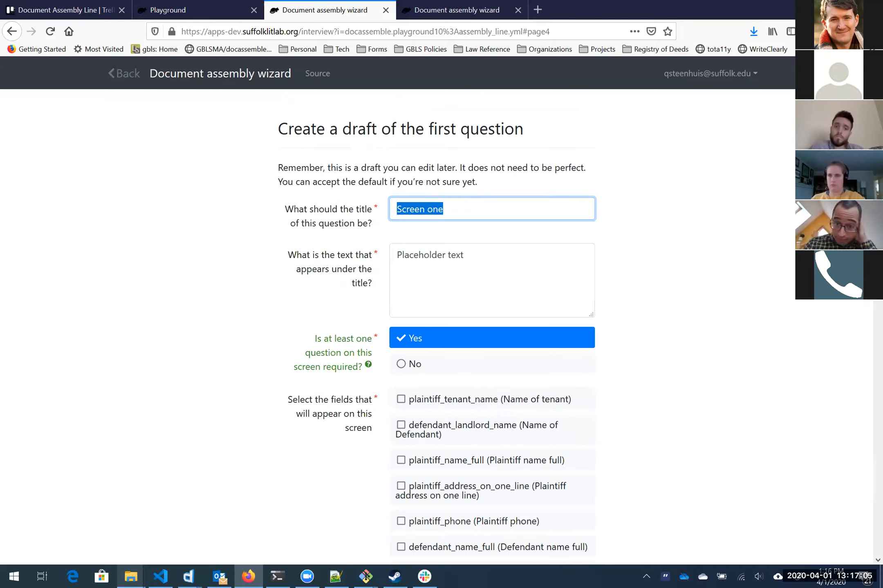
pyautogui.press('BackSpace')
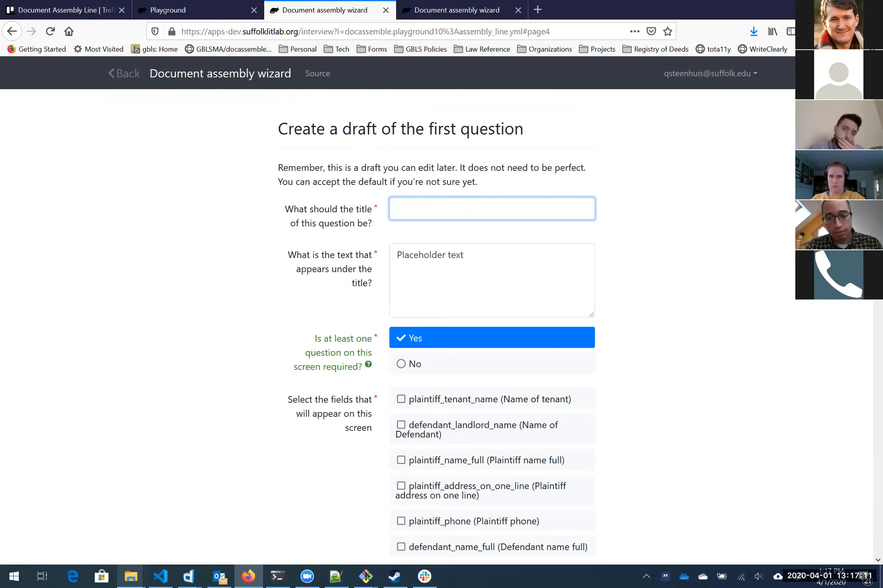
pyautogui.moveTo(261, 134); pyautogui.dragTo(599, 131)
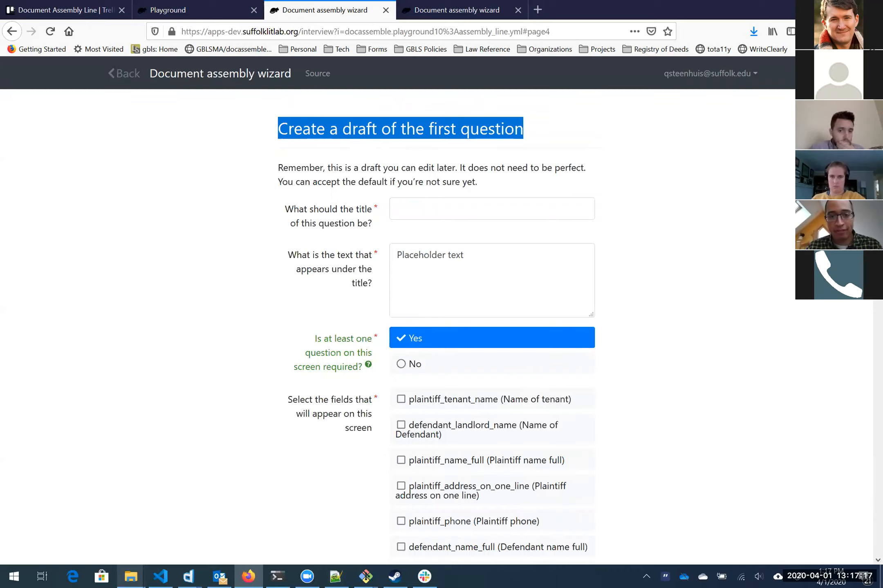
pyautogui.click(461, 200)
pyautogui.scroll(-1, 709, 179)
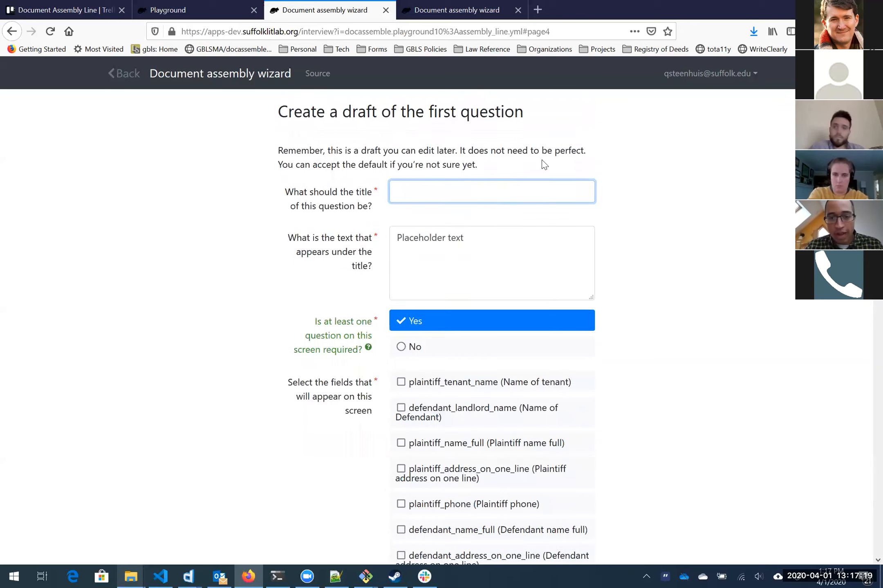
pyautogui.scroll(1, 503, 190)
pyautogui.write('Name of the parties')
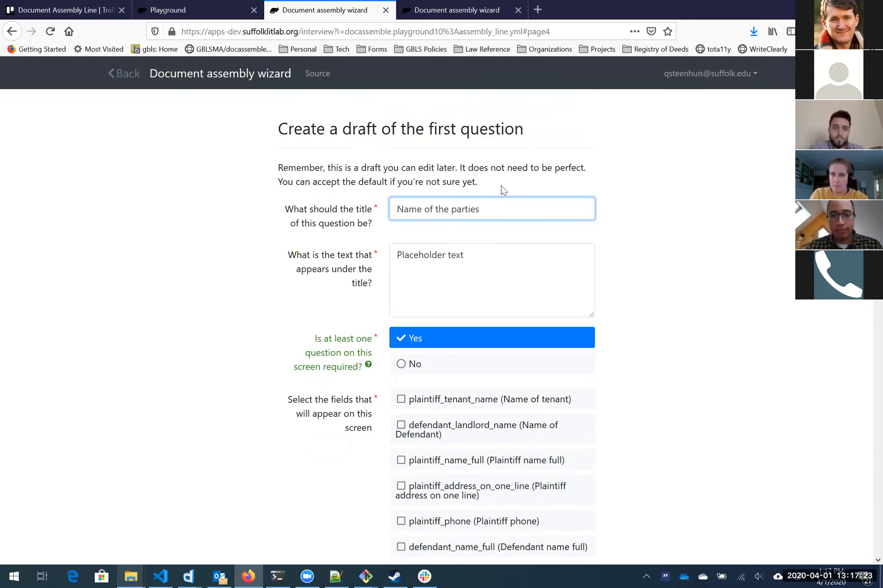
# Step: Replace the placeholder question text with 'Write the full name of each party'
pyautogui.tripleClick(423, 254)
pyautogui.write('WRite')
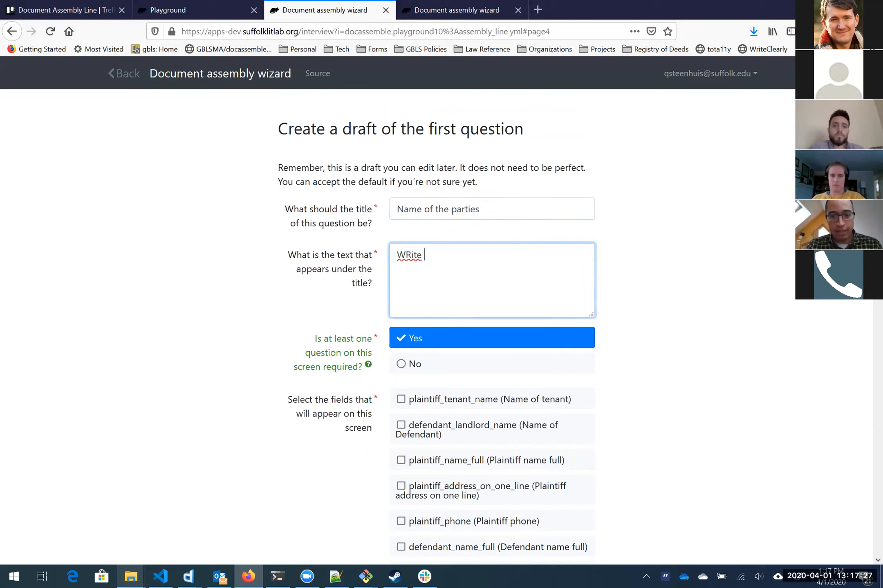
pyautogui.press('BackSpace')
pyautogui.press('BackSpace')
pyautogui.press('BackSpace')
pyautogui.press('BackSpace')
pyautogui.write('te the')
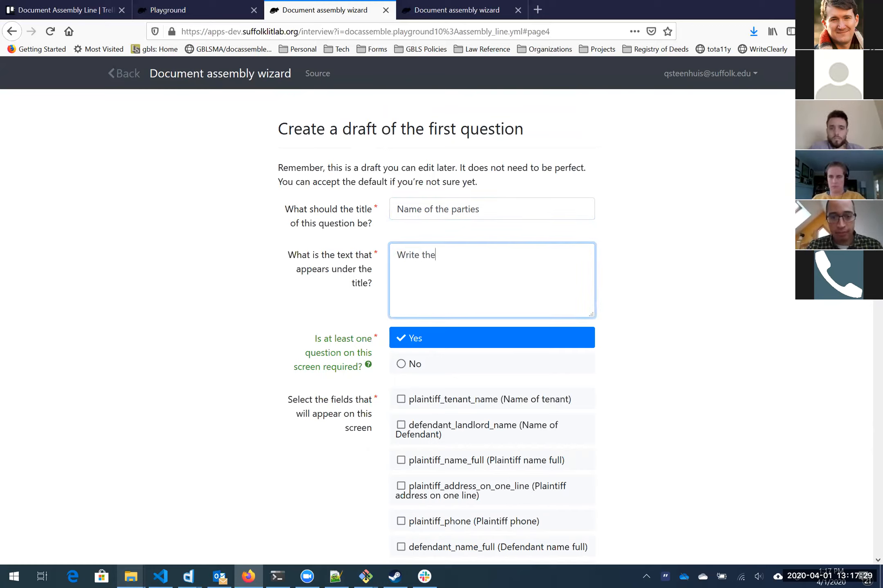
pyautogui.write(' fu')
pyautogui.press('BackSpace')
pyautogui.write('ful')
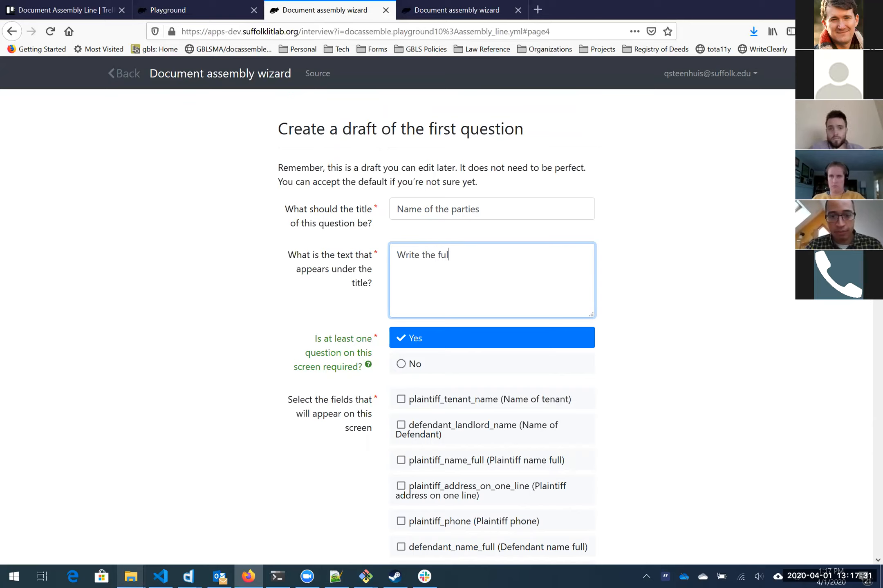
pyautogui.write('l name of each party')
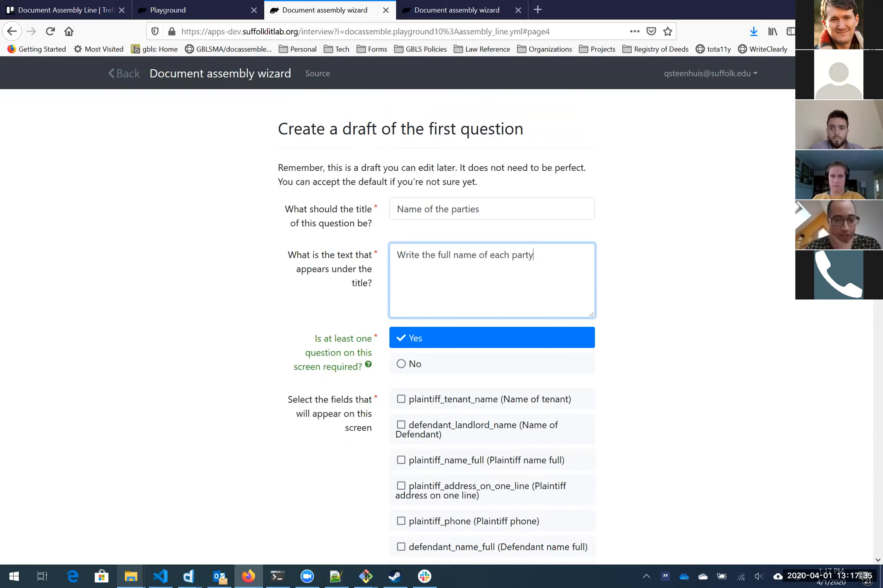
# Step: Check the required-question help, keeping at least one question required
pyautogui.scroll(-3, 338, 284)
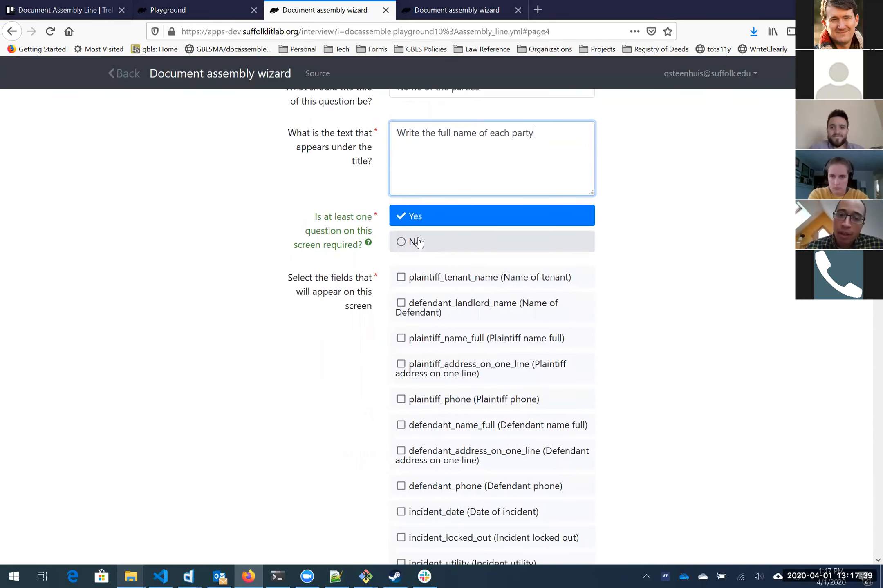
pyautogui.click(369, 243)
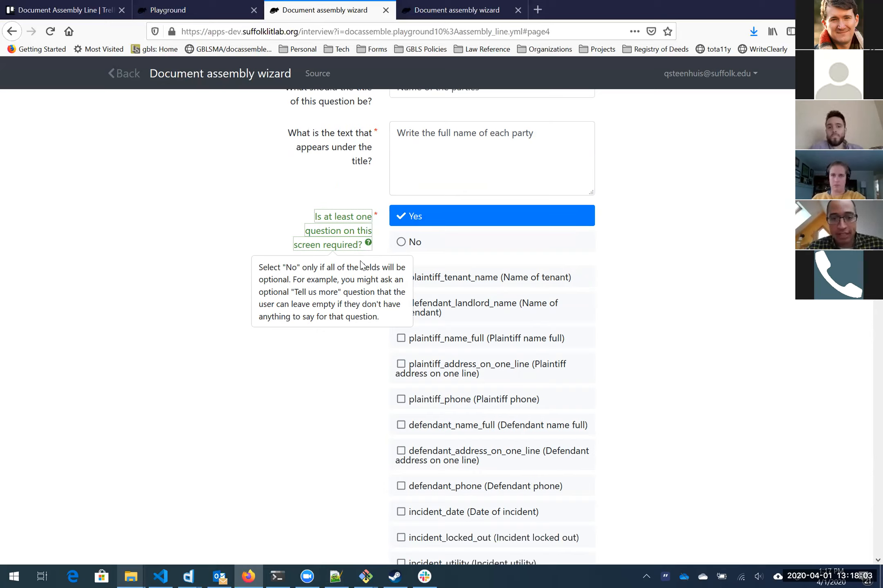
pyautogui.click(360, 196)
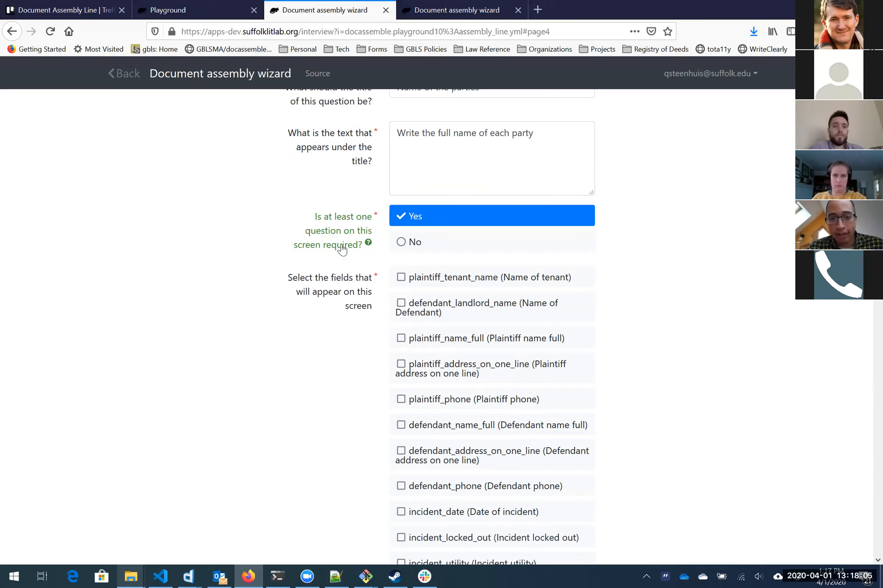
pyautogui.click(441, 243)
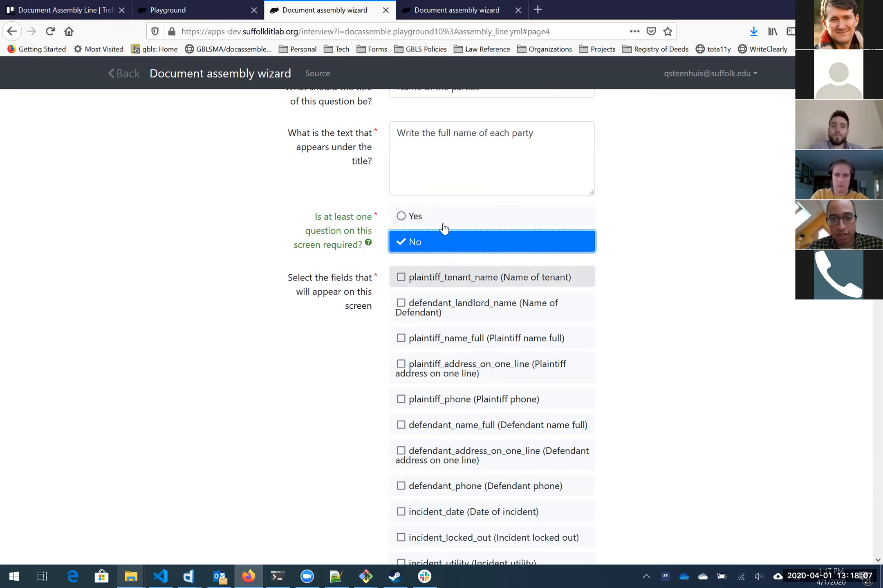
pyautogui.click(444, 225)
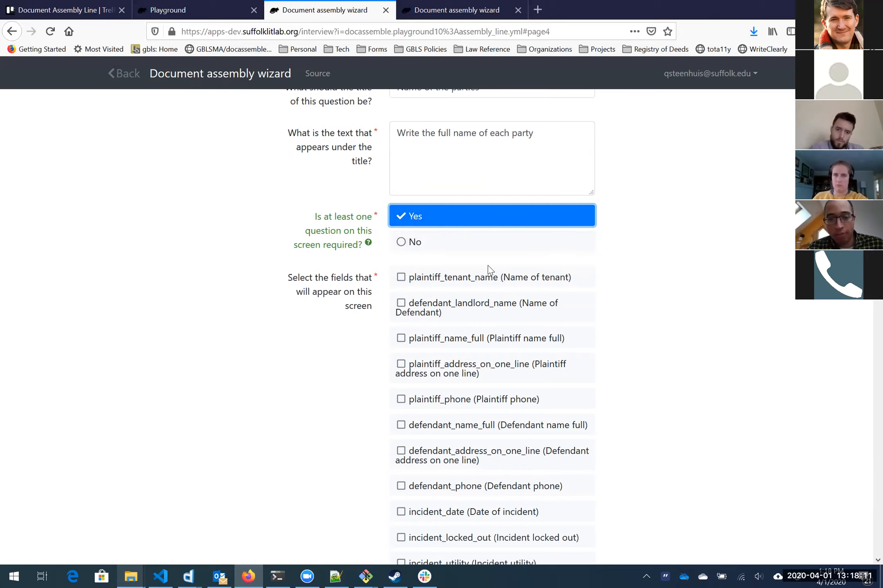
# Step: Include plaintiff_tenant_name, defendant_landlord_name, plaintiff_name_full and defendant_name_full, then continue
pyautogui.click(493, 279)
pyautogui.click(488, 308)
pyautogui.scroll(1, 349, 210)
pyautogui.scroll(3, 349, 211)
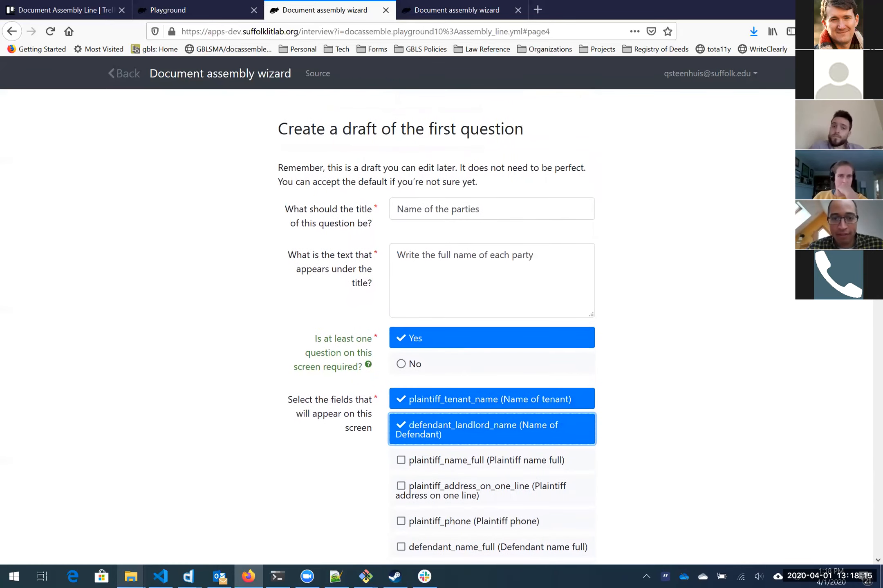
pyautogui.scroll(-6, 616, 253)
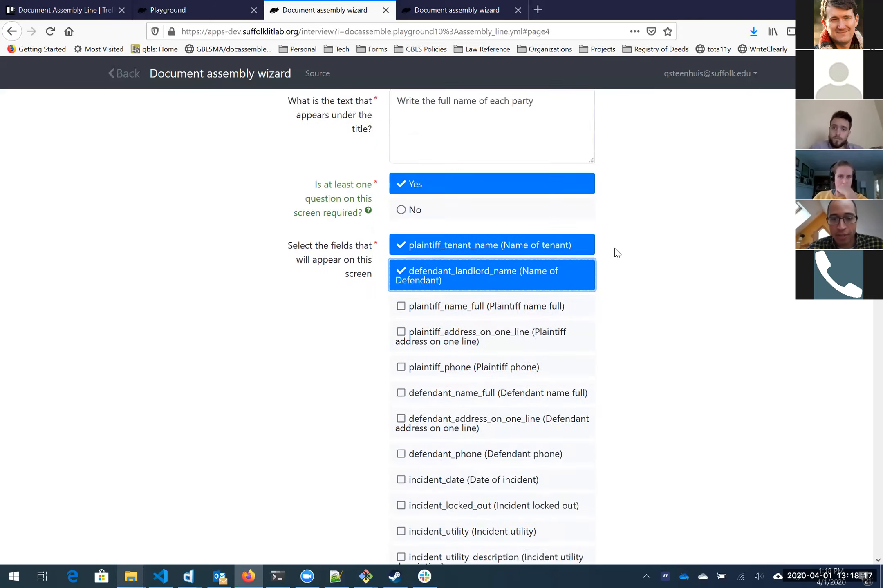
pyautogui.click(470, 216)
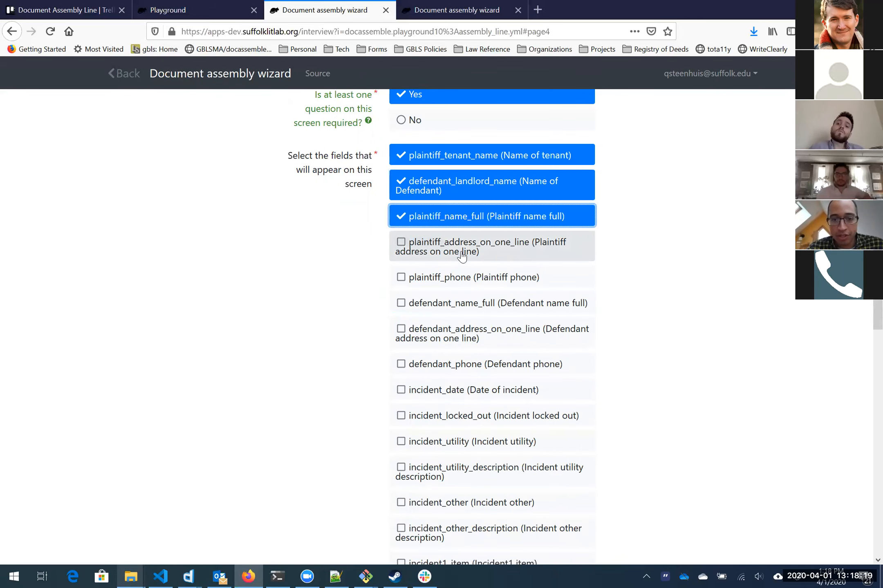
pyautogui.click(444, 305)
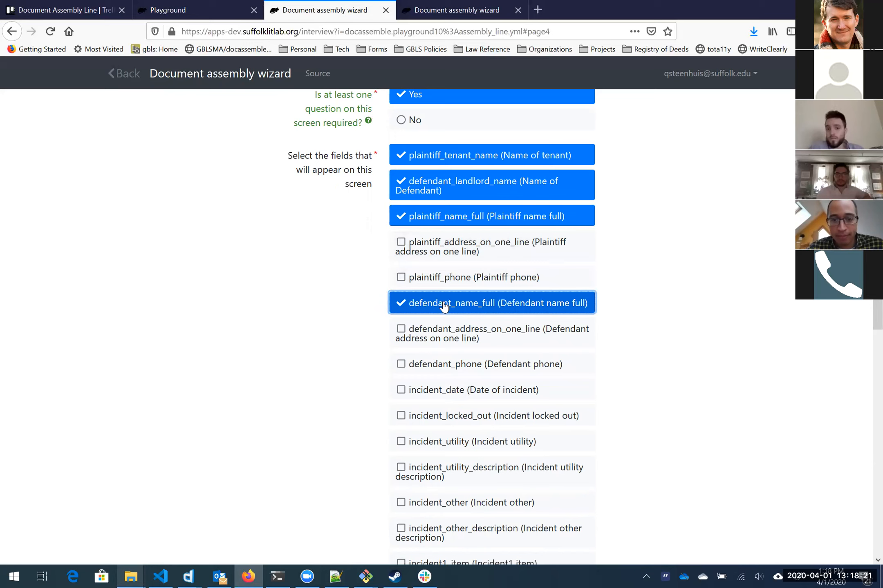
pyautogui.scroll(-15, 365, 361)
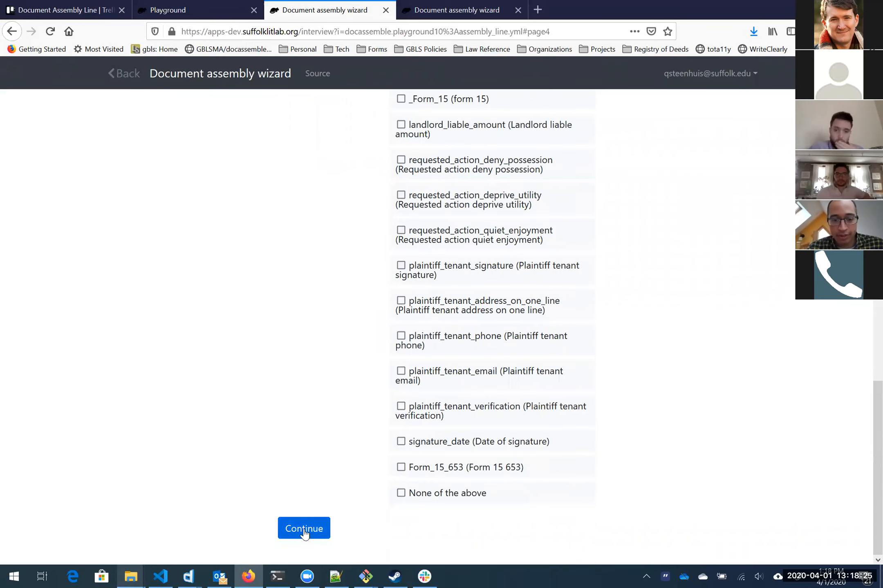
pyautogui.click(303, 529)
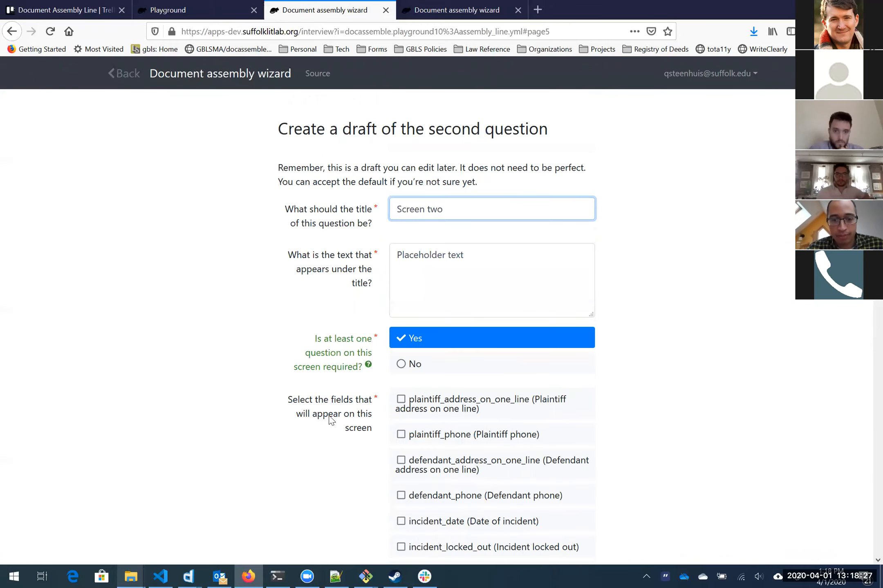
# Step: Title the second question 'Contact information', leaving the default description text
pyautogui.scroll(-2, 497, 327)
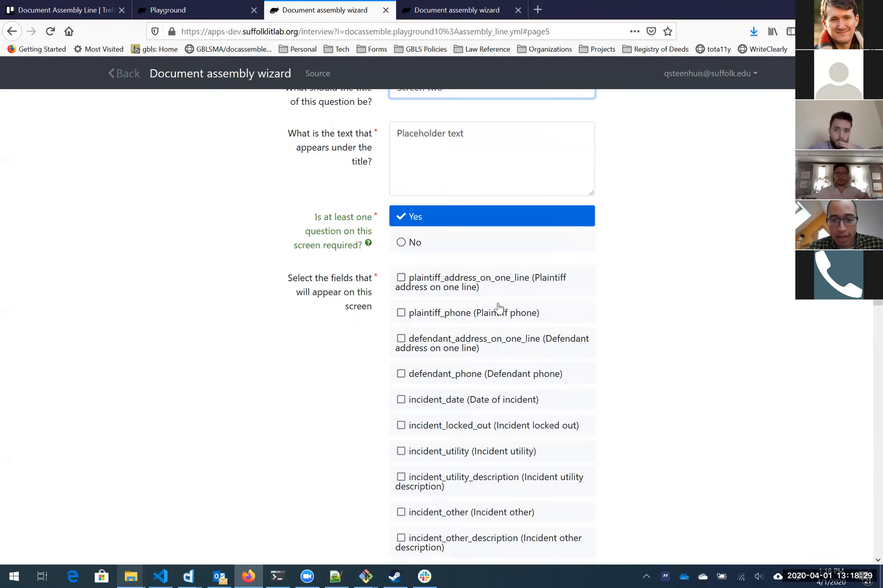
pyautogui.scroll(2, 471, 231)
pyautogui.hotkey('ctrl', 'a')
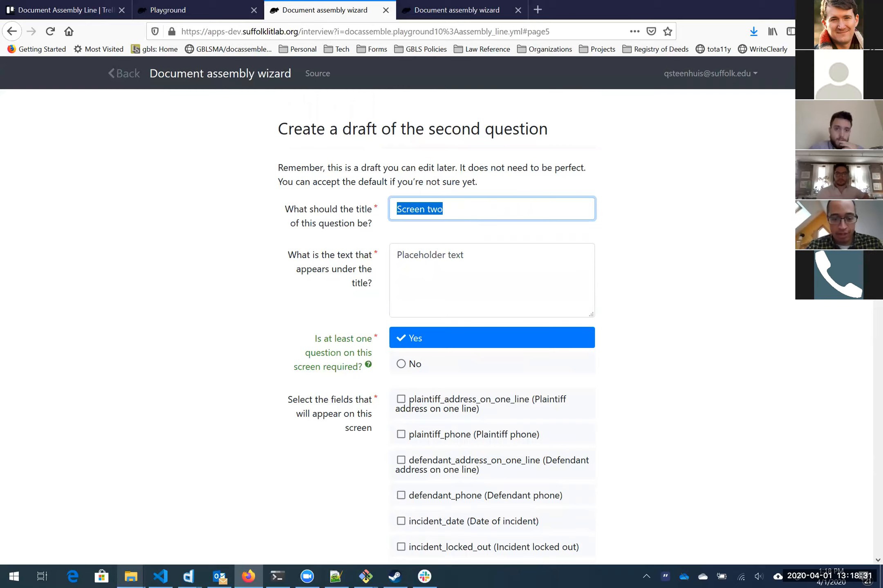
pyautogui.write('Contact information')
pyautogui.press('Tab')
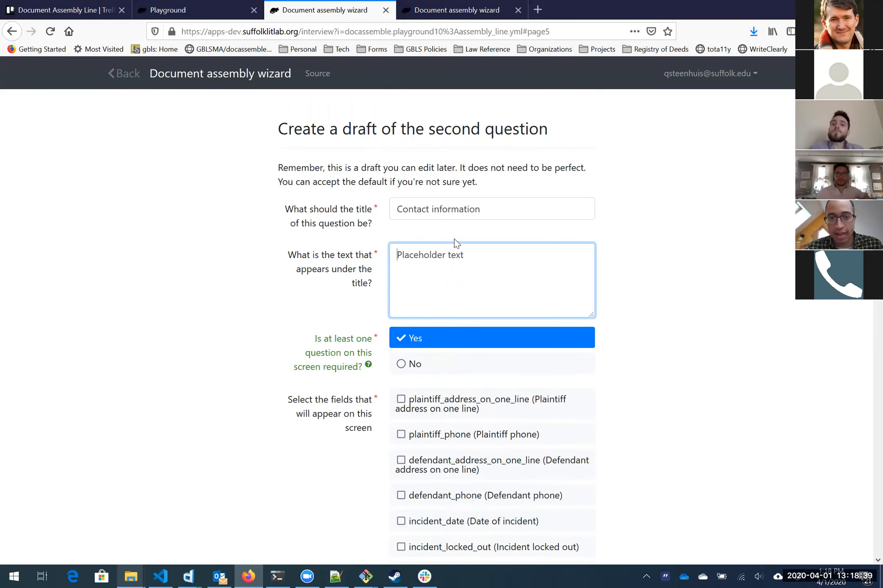
pyautogui.scroll(-2, 618, 311)
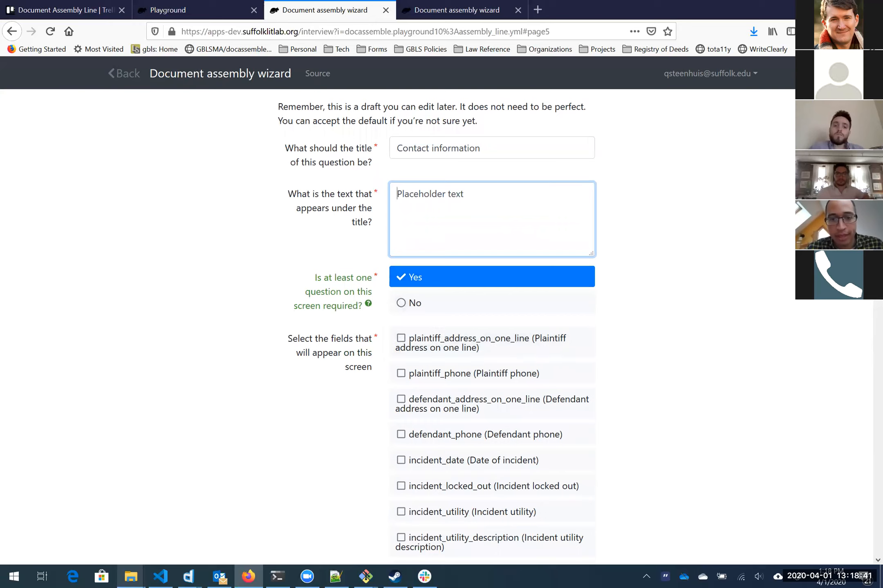
pyautogui.hotkey('ctrl', 'a')
pyautogui.press('Right')
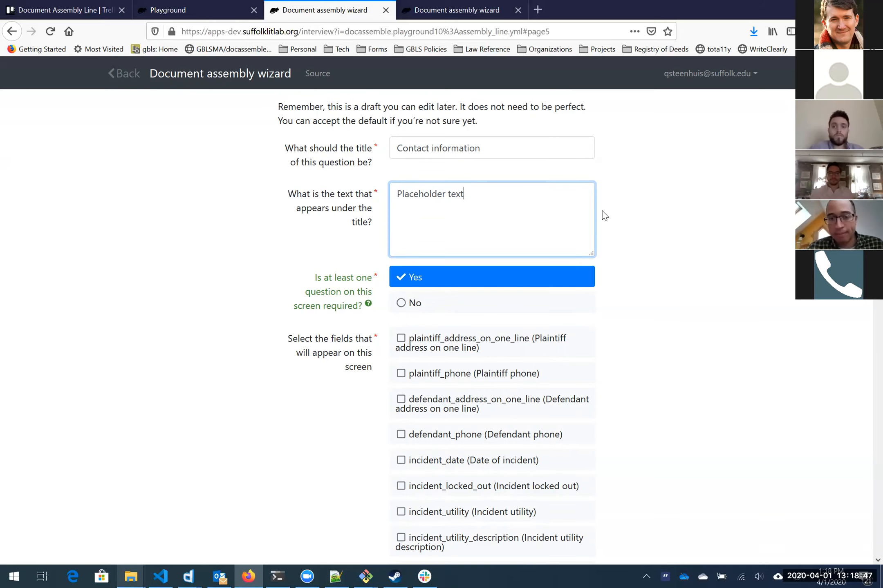
pyautogui.scroll(-4, 516, 191)
# Step: Include the plaintiff and defendant address and phone fields, leaving incident_date out
pyautogui.click(478, 167)
pyautogui.click(478, 191)
pyautogui.click(503, 222)
pyautogui.click(460, 252)
pyautogui.click(460, 277)
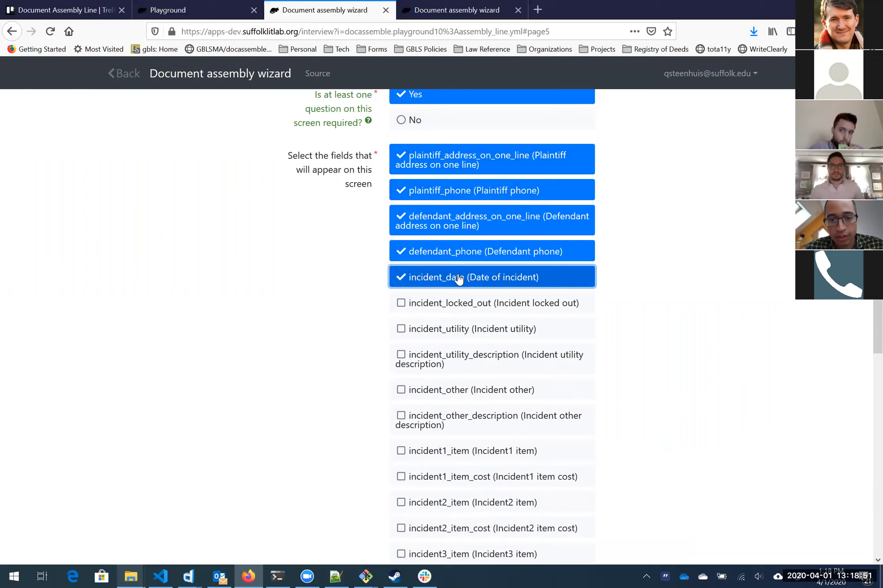
pyautogui.click(457, 279)
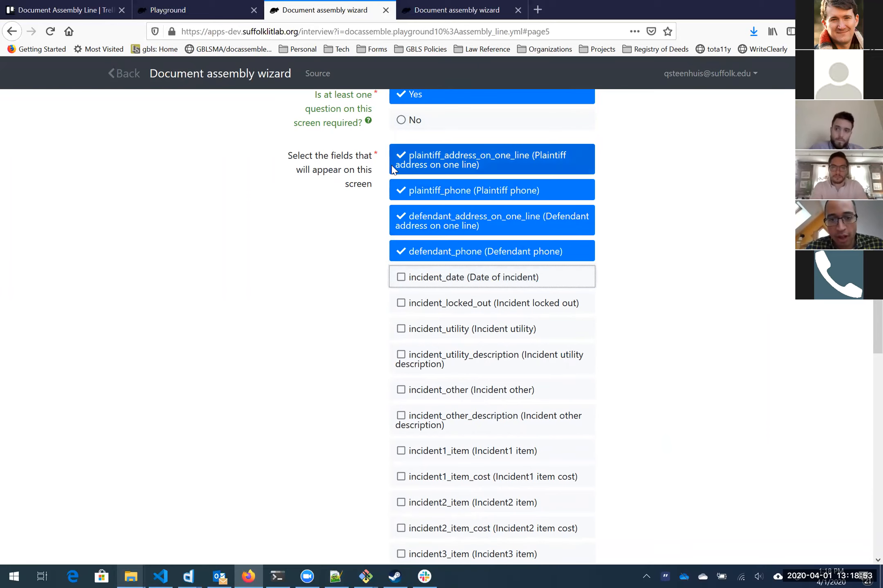
pyautogui.scroll(-8, 371, 233)
pyautogui.scroll(-3, 371, 233)
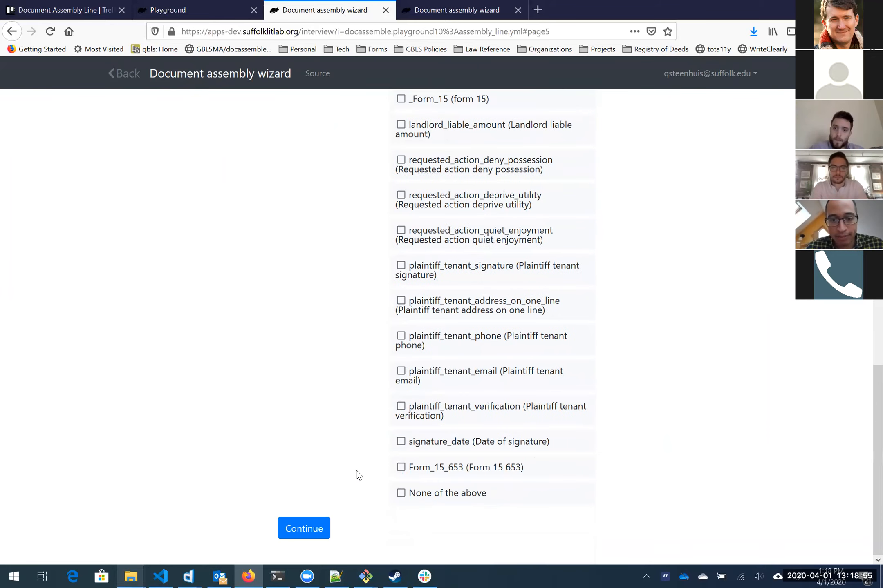
# Step: Add the tenant phone, one-line address and email fields, excluding signature and verification, and continue
pyautogui.click(516, 340)
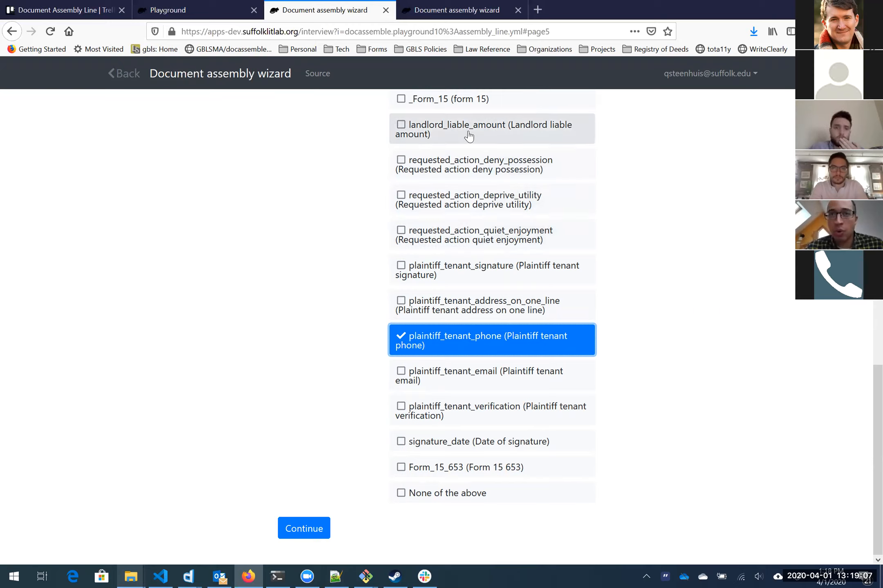
pyautogui.click(475, 301)
pyautogui.click(478, 279)
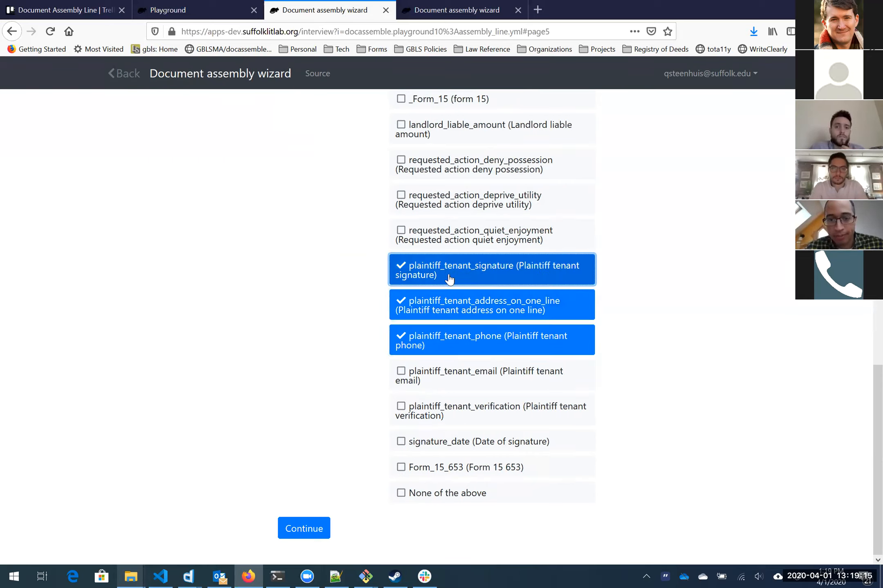
pyautogui.click(419, 382)
pyautogui.click(418, 410)
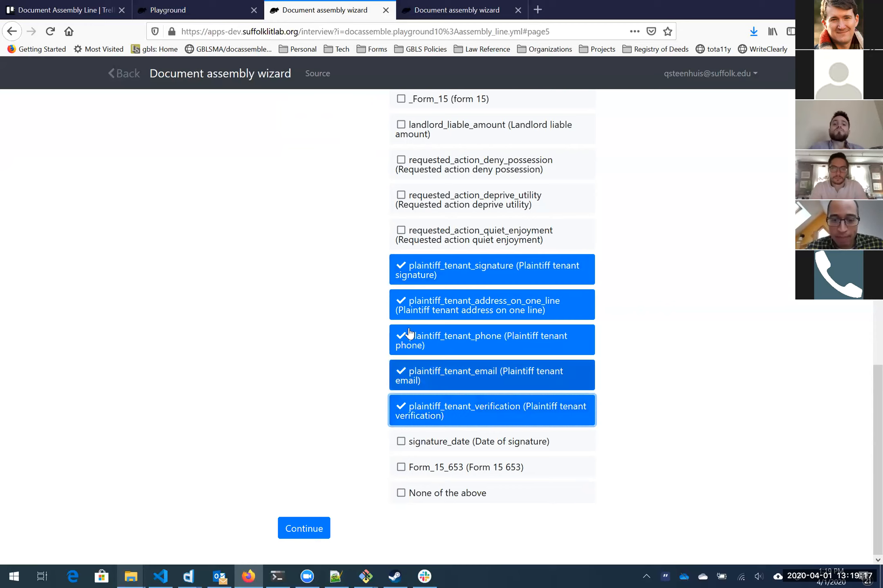
pyautogui.scroll(10, 323, 268)
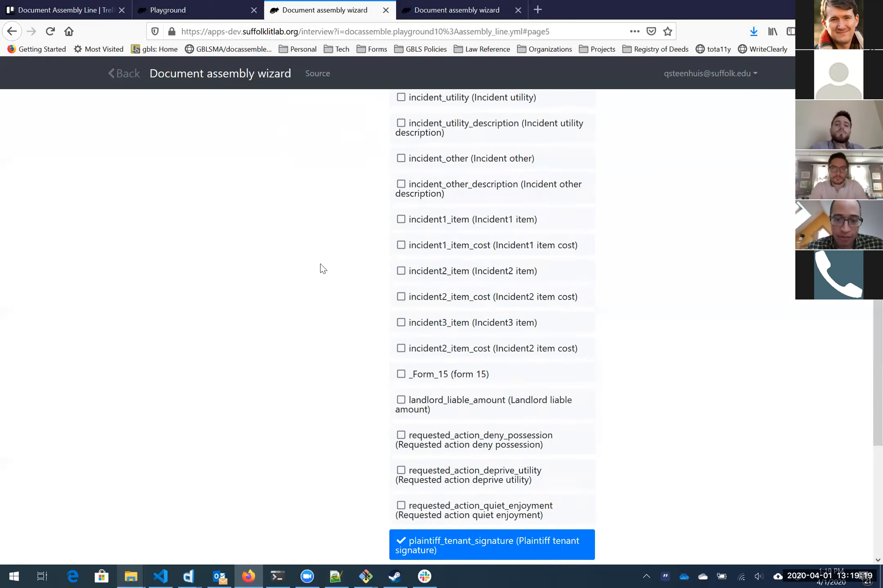
pyautogui.scroll(-10, 323, 268)
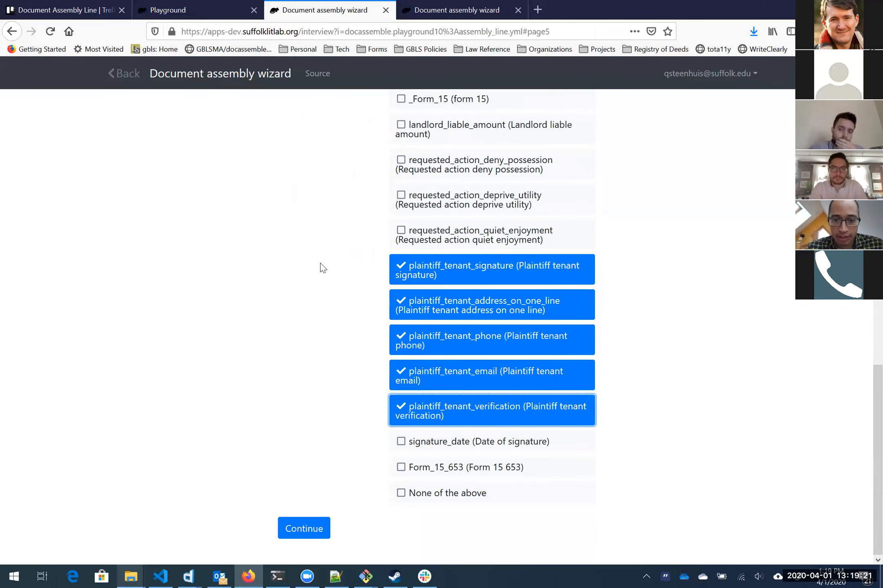
pyautogui.click(502, 278)
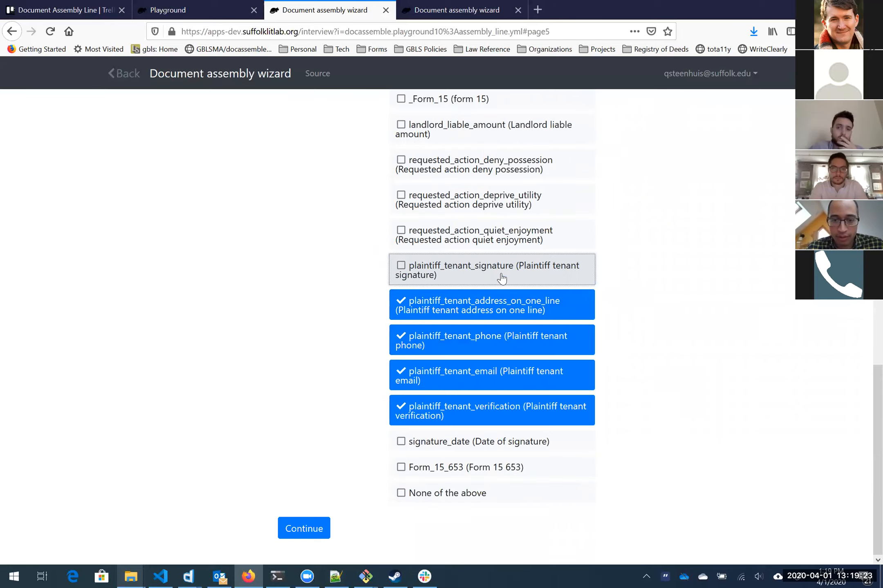
pyautogui.click(467, 414)
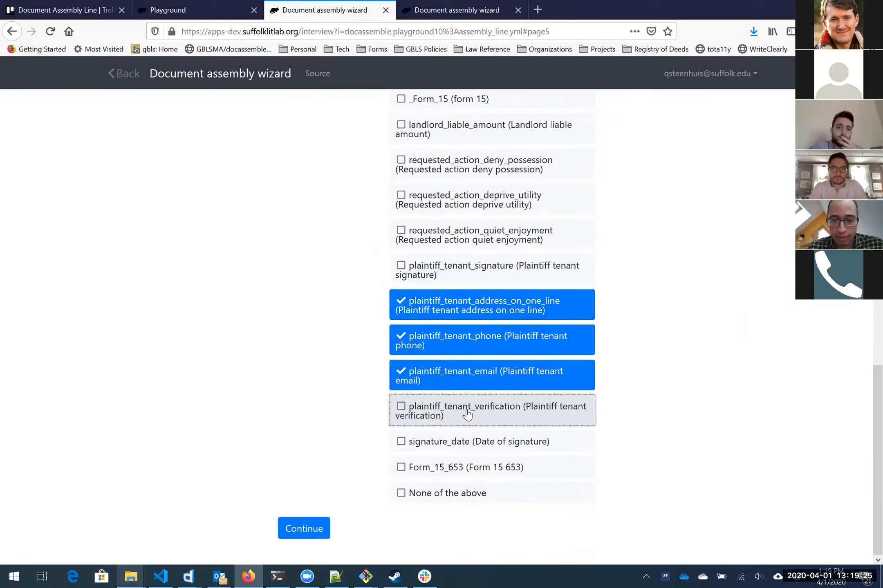
pyautogui.click(306, 528)
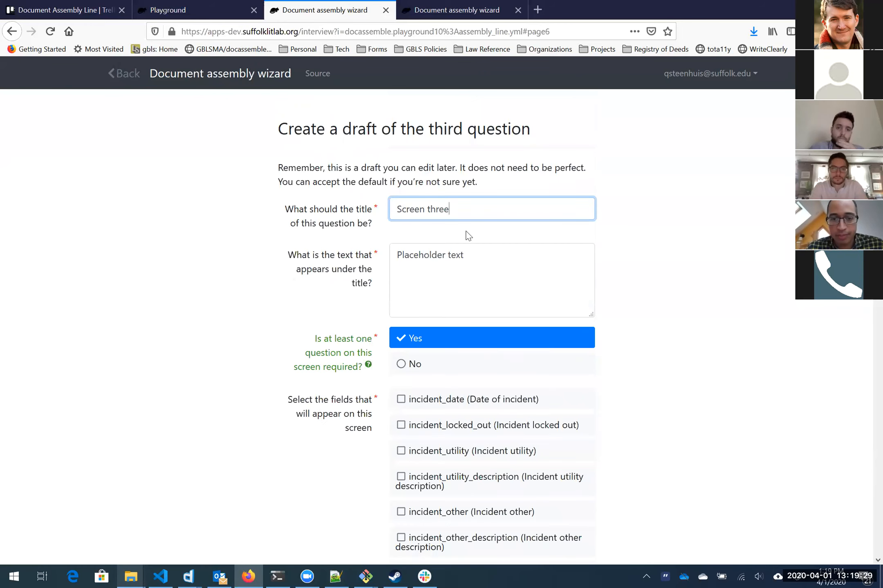
# Step: Title the third question 'Why do you need the TRO?' with text 'Please describe the incidents that occurred.'
pyautogui.hotkey('ctrl', 'a')
pyautogui.write('In')
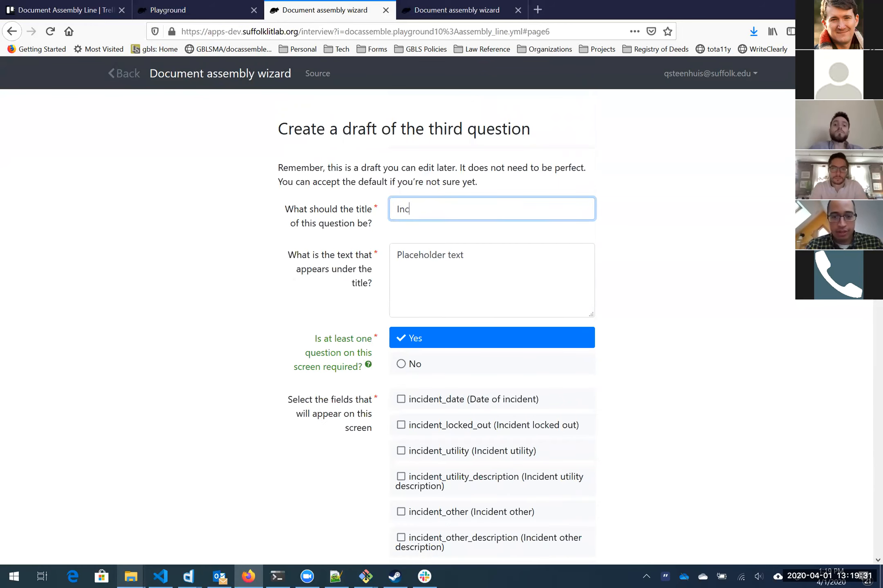
pyautogui.press('BackSpace')
pyautogui.press('BackSpace')
pyautogui.write('Why do you thneed the TRO?')
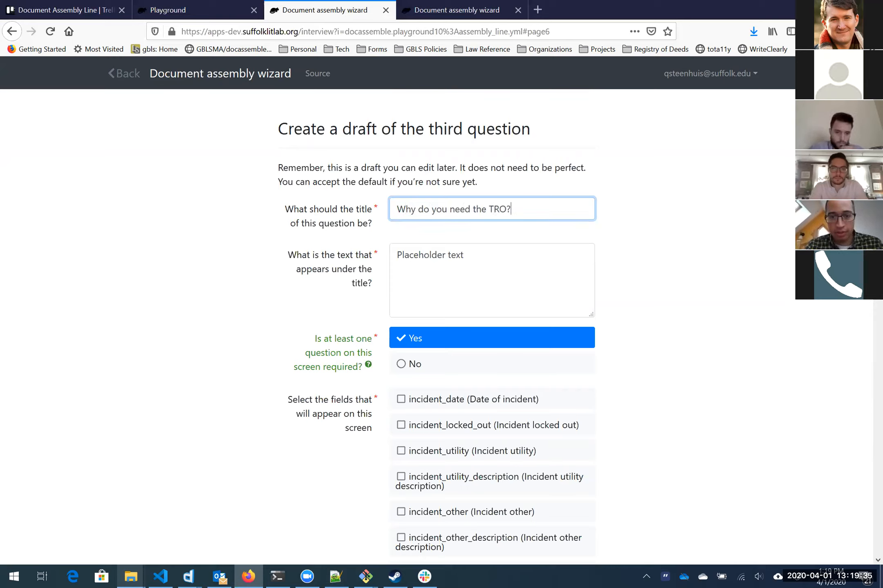
pyautogui.press('Tab')
pyautogui.write('Please')
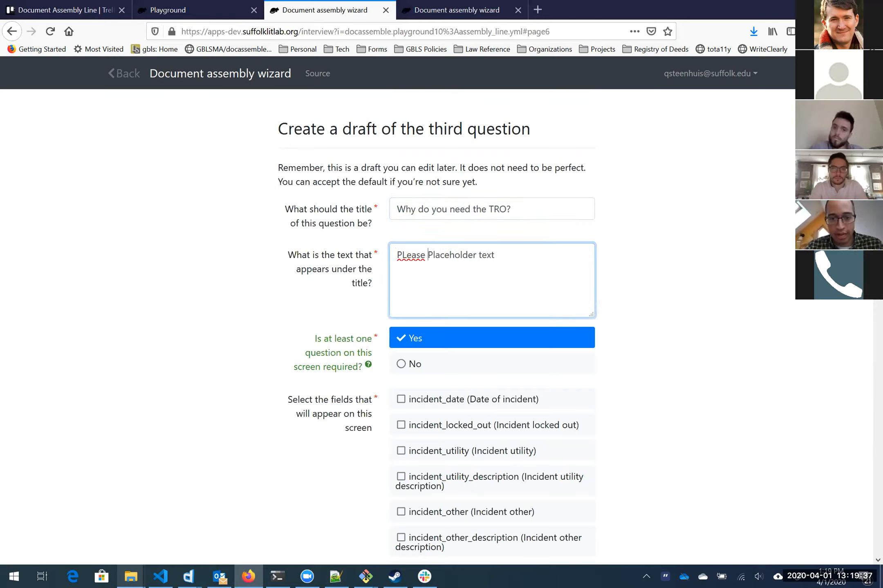
pyautogui.hotkey('ctrl', 'a')
pyautogui.press('BackSpace')
pyautogui.write('Please d')
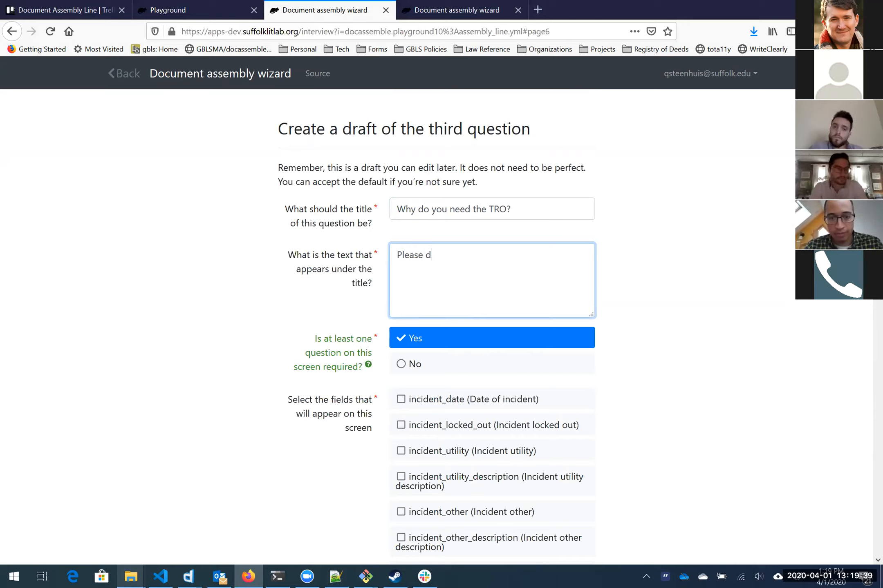
pyautogui.write('escribe the incident')
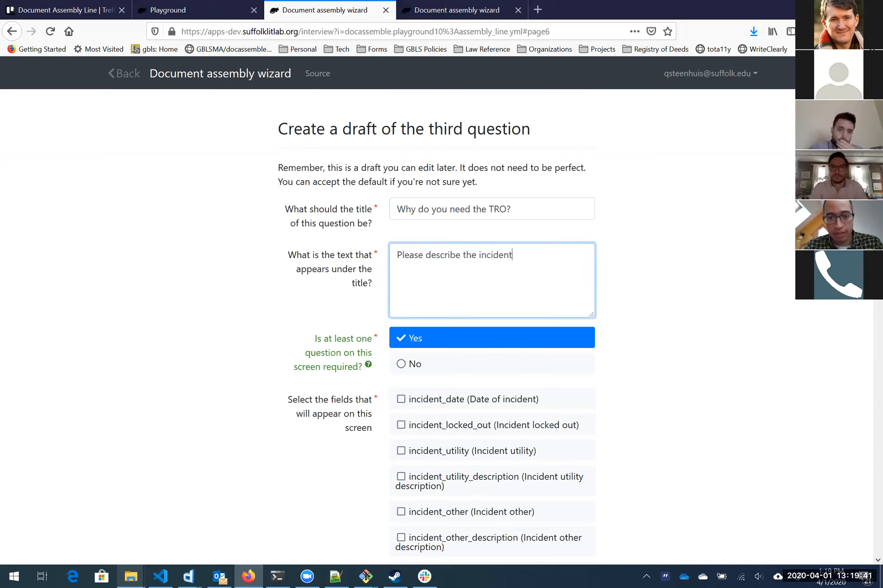
pyautogui.write('s that occurred.')
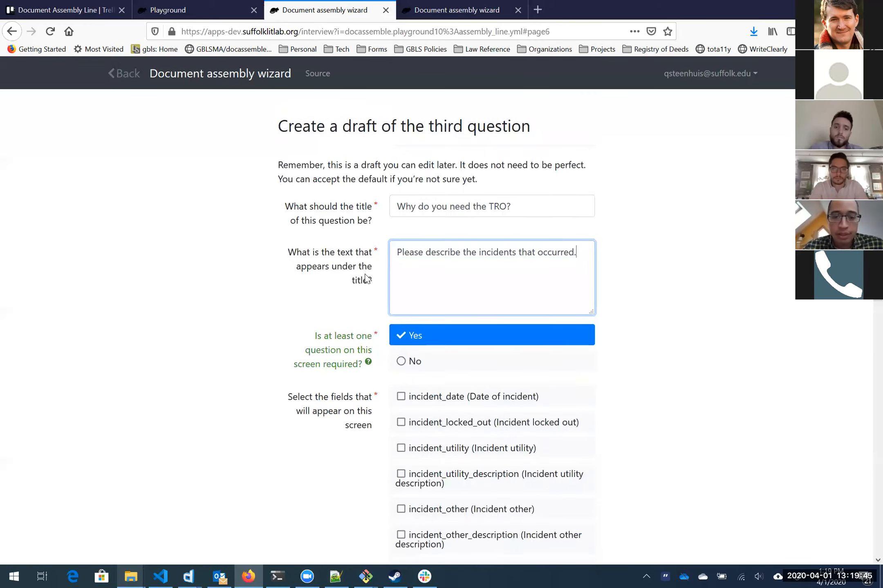
# Step: Include incident_date, incident_locked_out, incident_utility, incident_other and their description fields
pyautogui.scroll(-3, 437, 286)
pyautogui.click(437, 278)
pyautogui.click(438, 302)
pyautogui.click(438, 329)
pyautogui.click(443, 356)
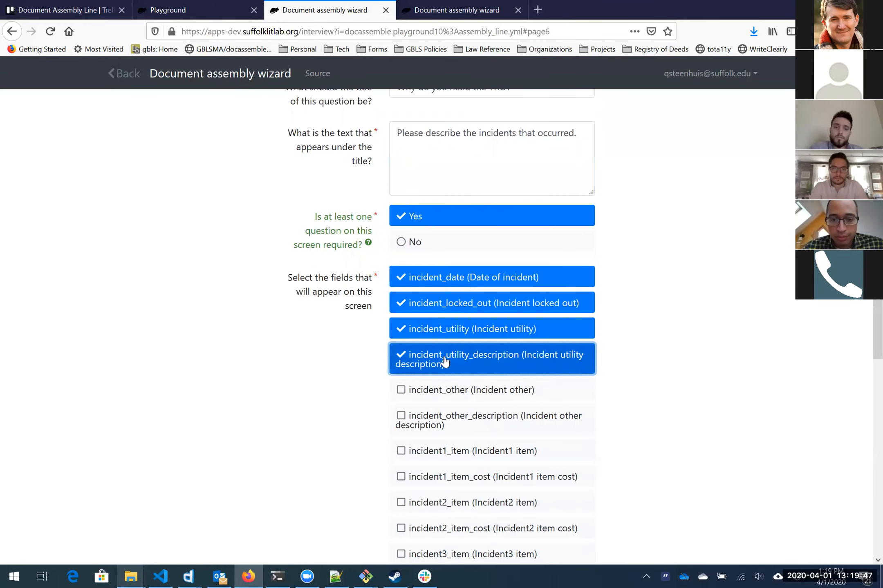
pyautogui.click(446, 390)
pyautogui.click(446, 417)
# Step: Include the incident item and item cost fields, then submit the third question
pyautogui.scroll(-1, 454, 339)
pyautogui.scroll(-5, 455, 339)
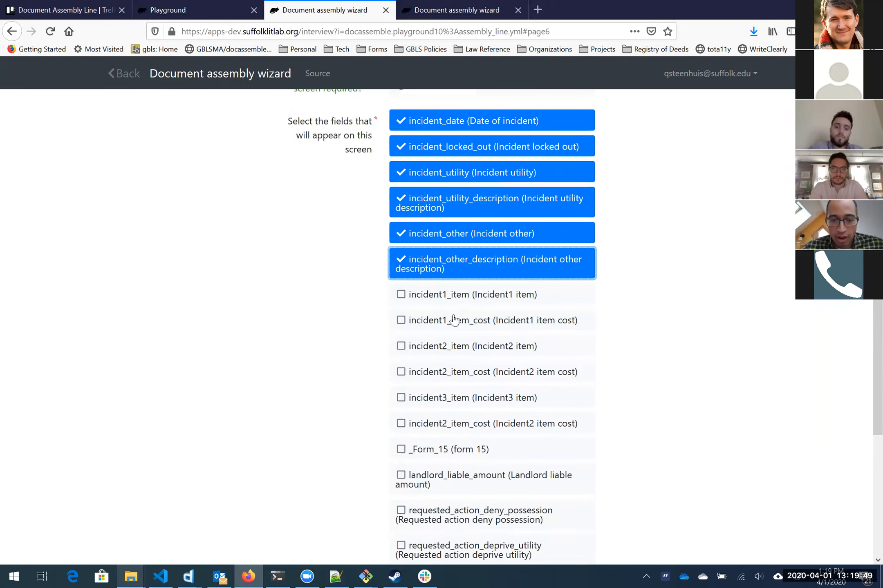
pyautogui.click(412, 207)
pyautogui.click(425, 235)
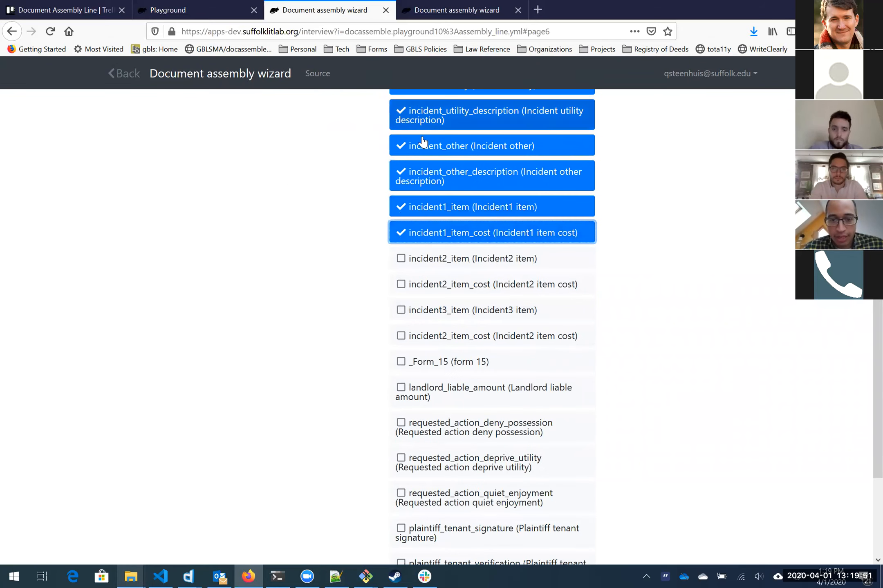
pyautogui.click(445, 261)
pyautogui.click(445, 289)
pyautogui.click(445, 312)
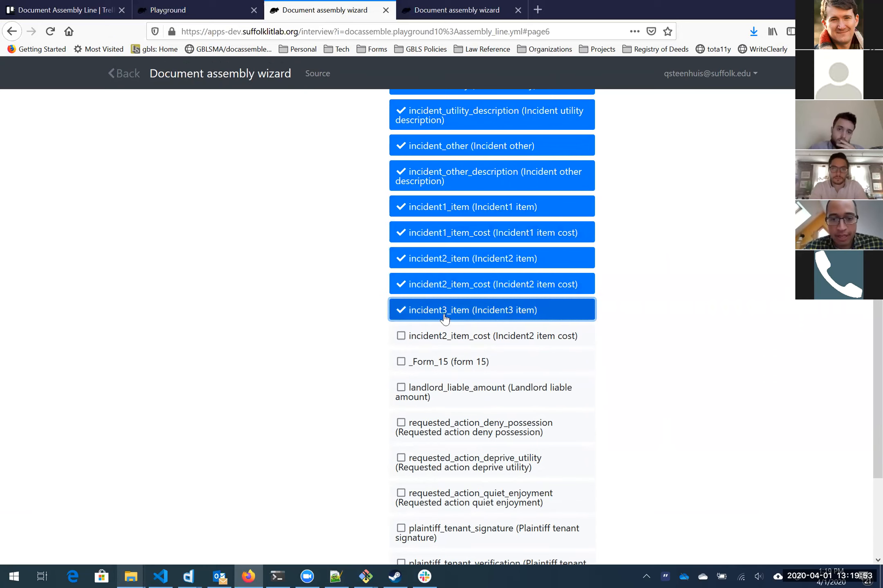
pyautogui.click(445, 335)
pyautogui.scroll(-3, 456, 295)
pyautogui.scroll(-1, 456, 295)
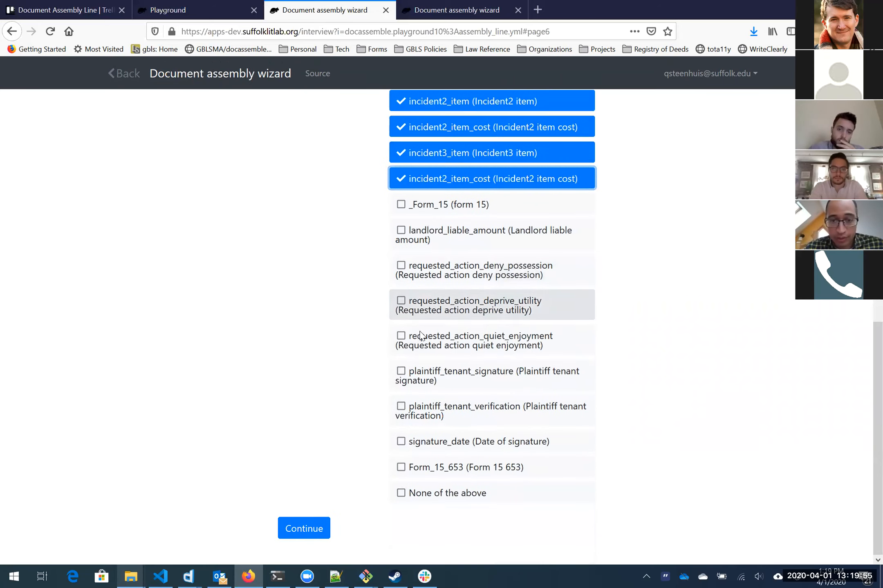
pyautogui.click(304, 530)
# Step: Title the fourth question 'Tell us how this affected'
pyautogui.hotkey('ctrl', 'shift', 'Left')
pyautogui.hotkey('ctrl', 'shift', 'Left')
pyautogui.press('BackSpace')
pyautogui.write('Tell us how this affected')
pyautogui.press('Tab')
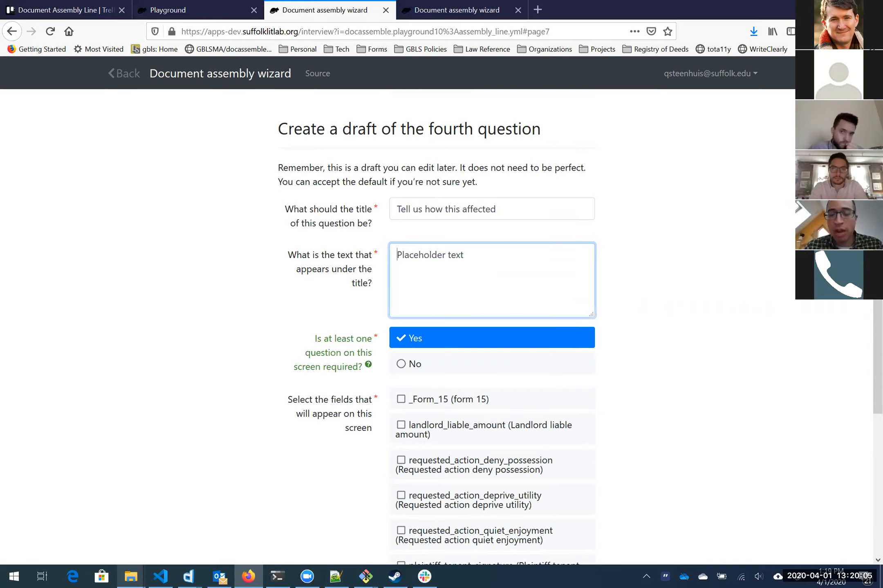
# Step: Complete the fourth question's title as 'Tell us how this affected you'
pyautogui.click(496, 209)
pyautogui.write('you')
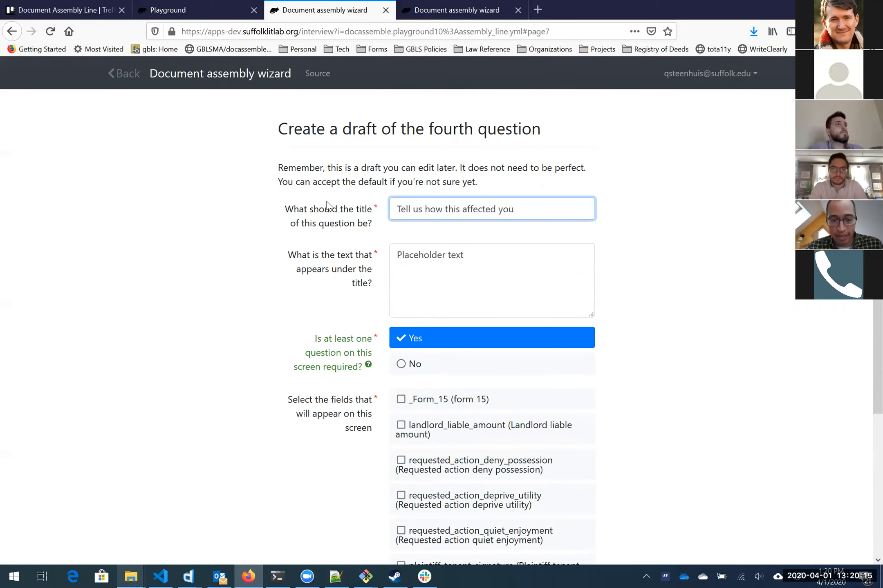
pyautogui.scroll(-3, 516, 296)
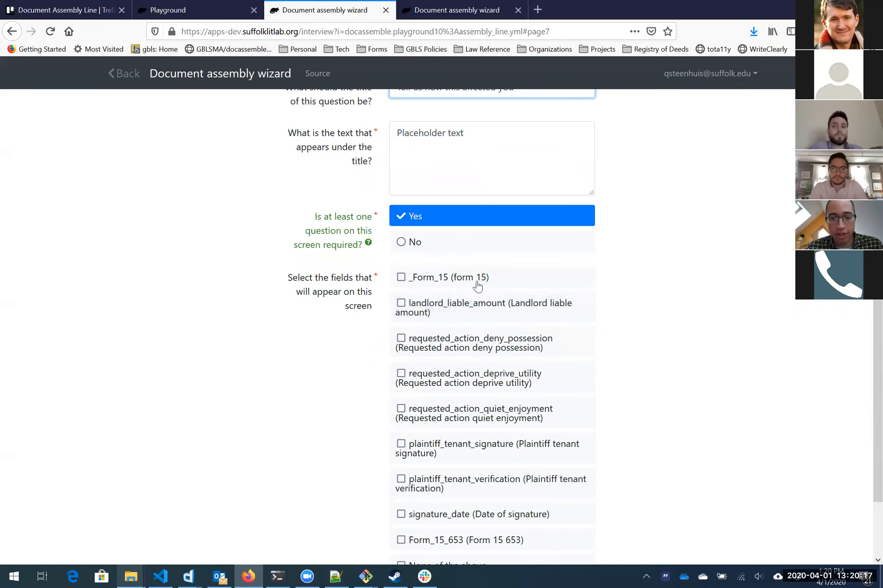
# Step: Include landlord_liable_amount, deny_possession, deprive_utility and quiet_enjoyment fields, leaving out plaintiff_tenant_signature, and submit
pyautogui.click(468, 312)
pyautogui.click(469, 343)
pyautogui.click(452, 382)
pyautogui.click(445, 415)
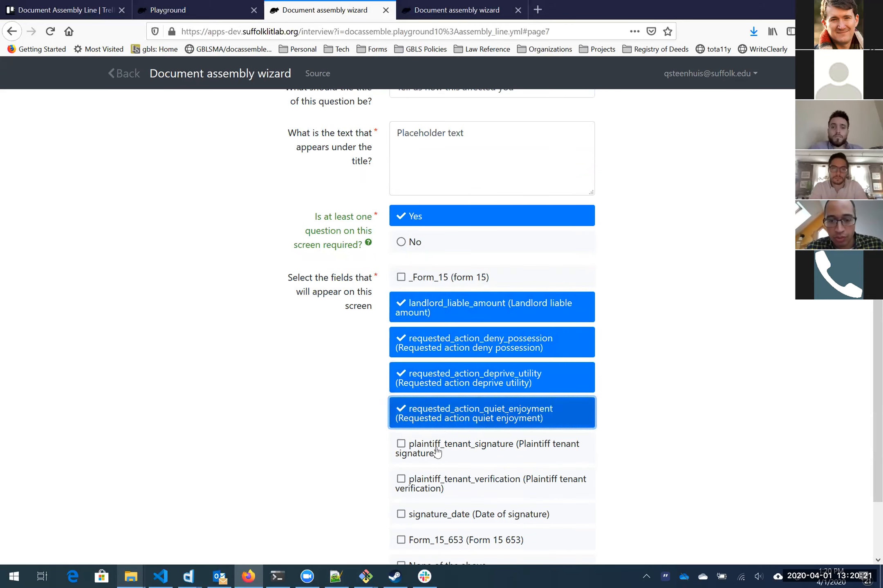
pyautogui.click(440, 445)
pyautogui.click(430, 463)
pyautogui.scroll(-2, 347, 445)
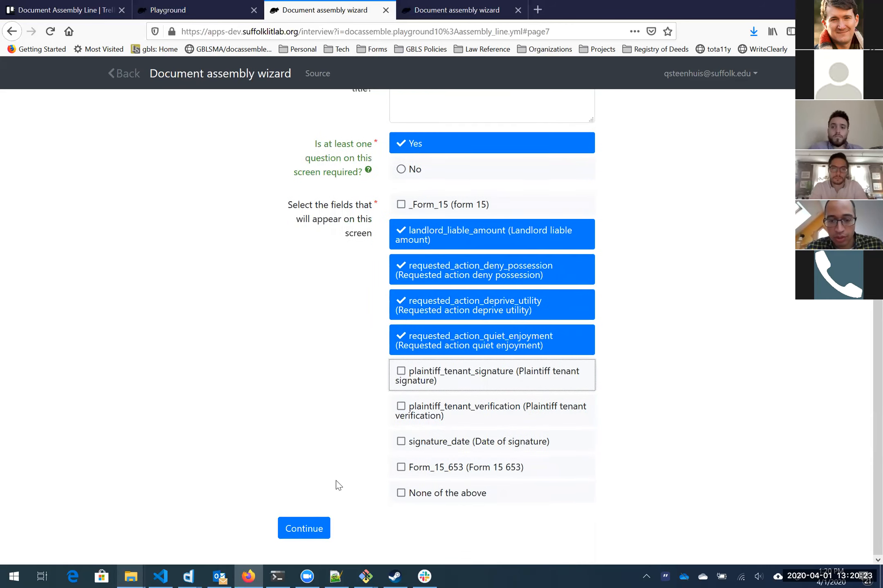
pyautogui.click(322, 523)
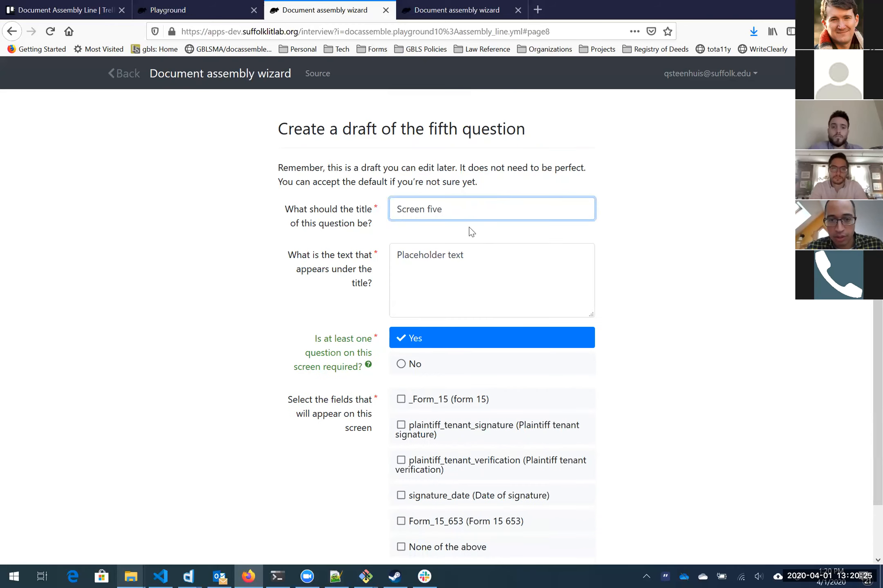
# Step: Retitle the fifth question 'Todo for next step'
pyautogui.scroll(-2, 437, 327)
pyautogui.hotkey('ctrl', 'a')
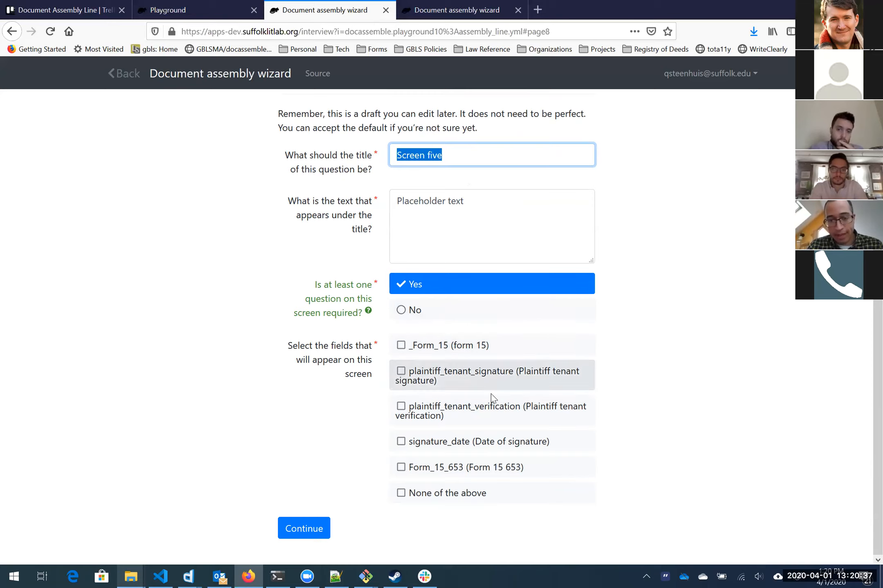
pyautogui.click(489, 407)
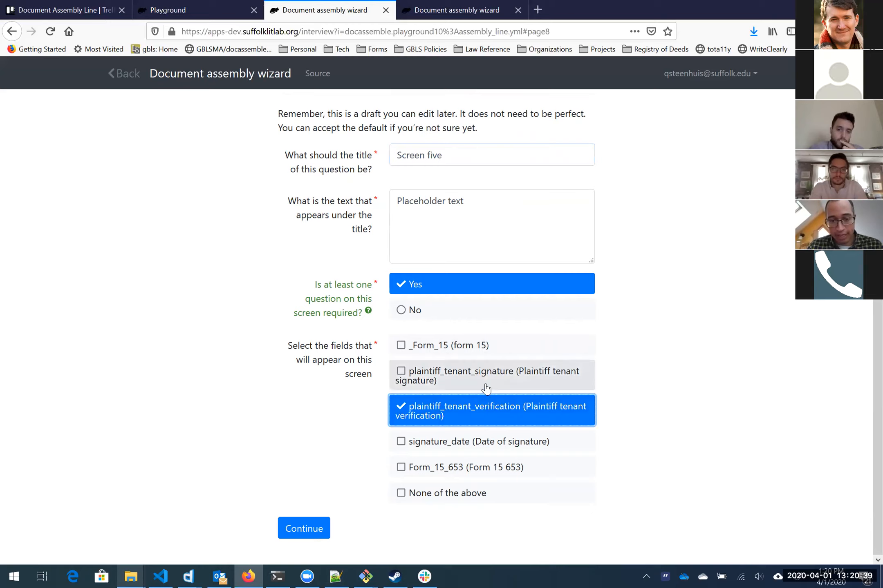
pyautogui.click(487, 408)
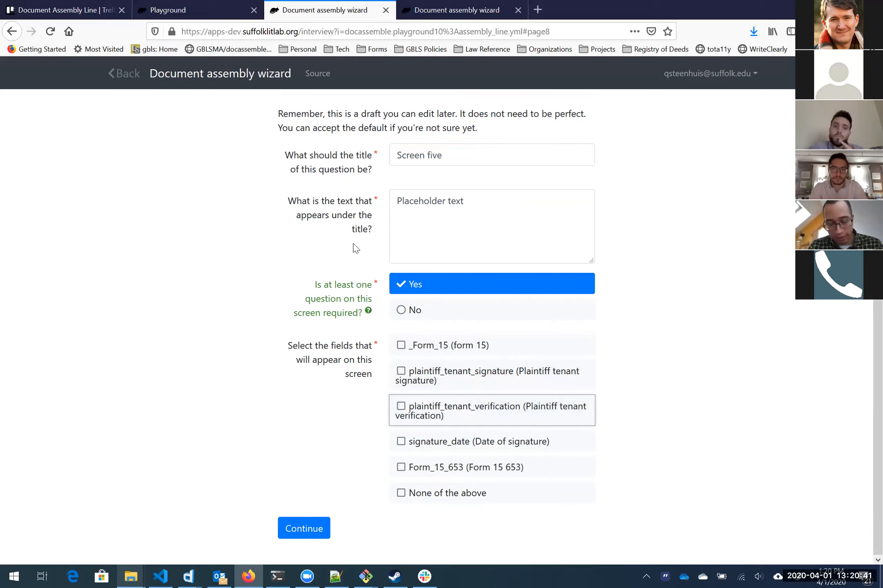
pyautogui.tripleClick(437, 155)
pyautogui.doubleClick(436, 156)
pyautogui.hotkey('ctrl', 'a')
pyautogui.write('To')
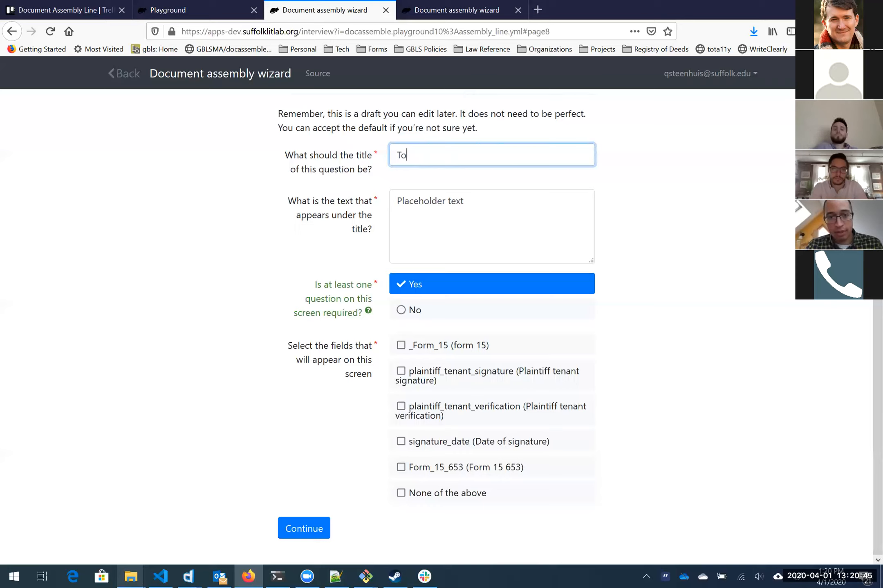
pyautogui.write('do for next step')
pyautogui.press('Tab')
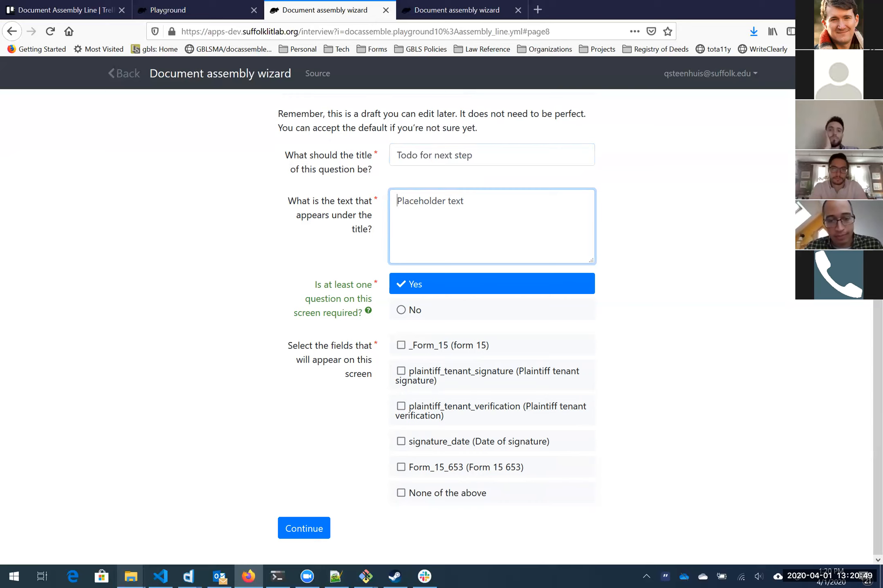
# Step: Add _Form_15, plaintiff_tenant_signature, plaintiff_tenant_verification, signature_date and Form_15_653, then finish the wizard
pyautogui.click(467, 348)
pyautogui.click(462, 374)
pyautogui.click(458, 409)
pyautogui.click(454, 441)
pyautogui.click(452, 469)
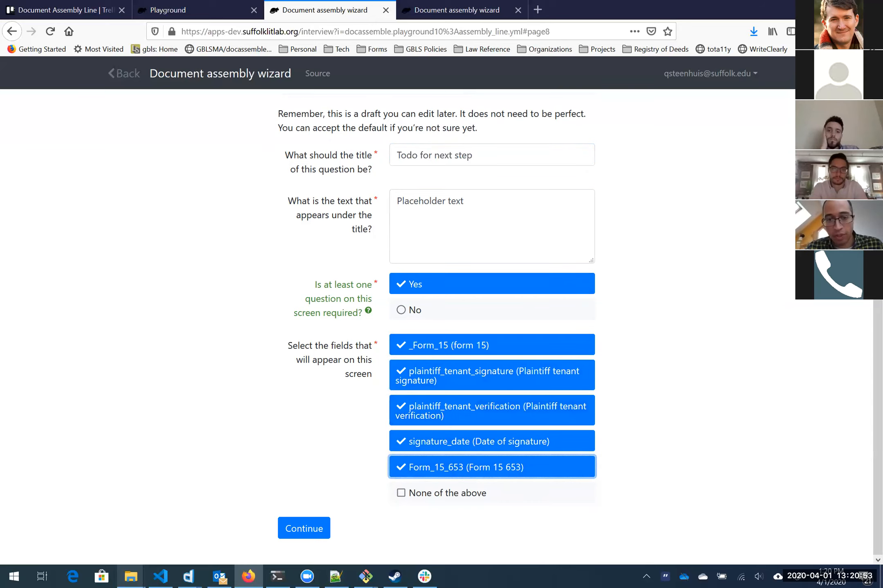
pyautogui.click(301, 526)
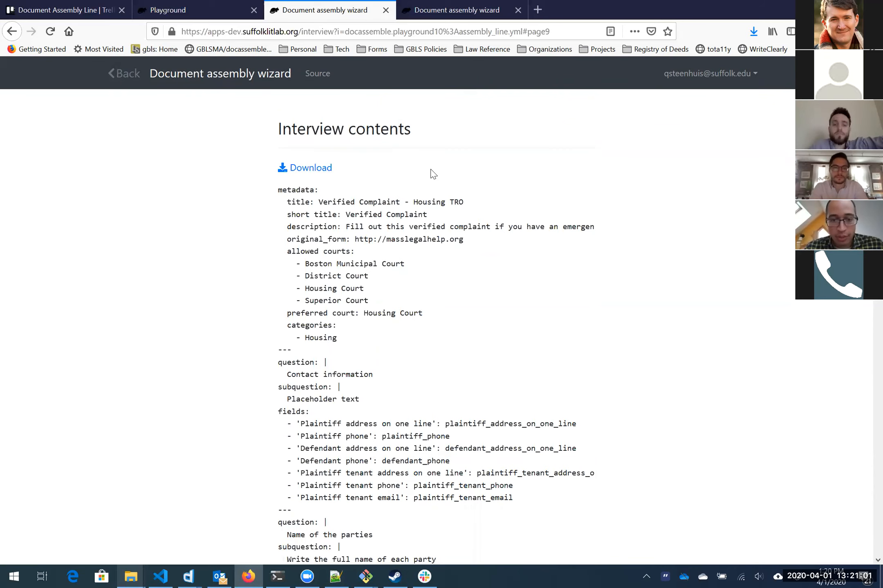
# Step: Review the generated interview YAML and open it as raw text
pyautogui.scroll(-10, 431, 174)
pyautogui.scroll(-20, 432, 174)
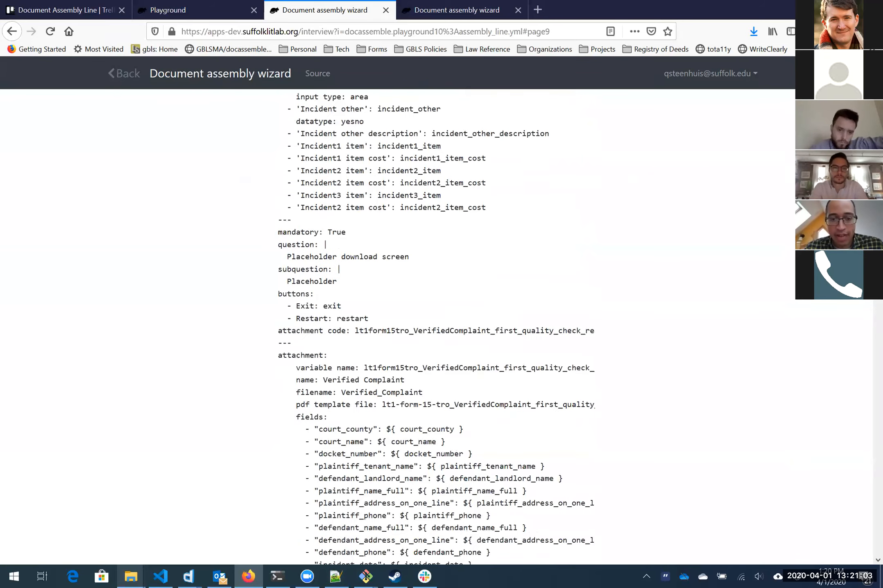
pyautogui.scroll(-6, 452, 270)
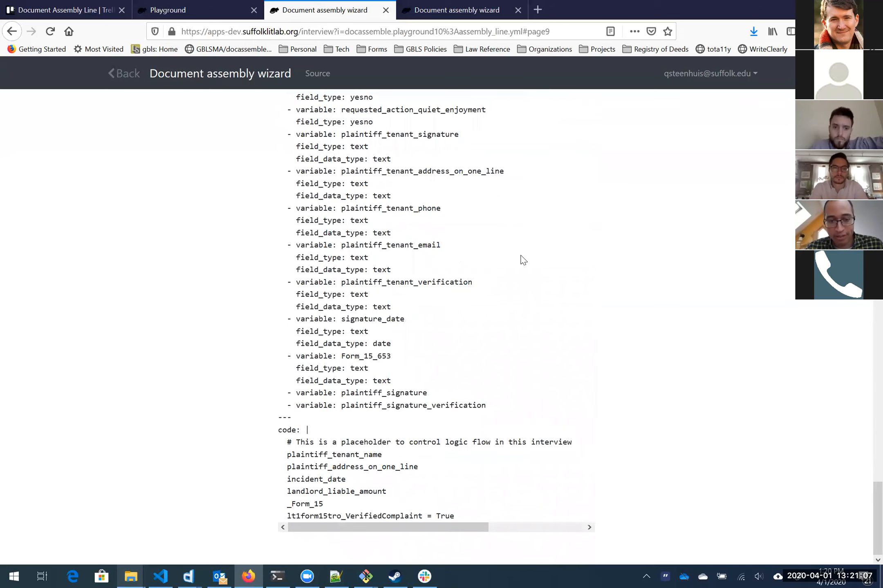
pyautogui.scroll(18, 366, 353)
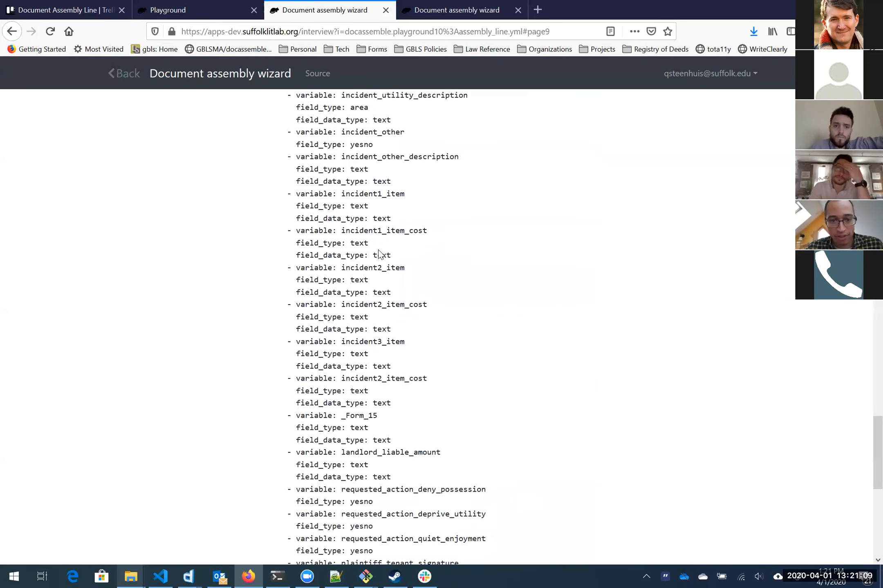
pyautogui.scroll(20, 433, 327)
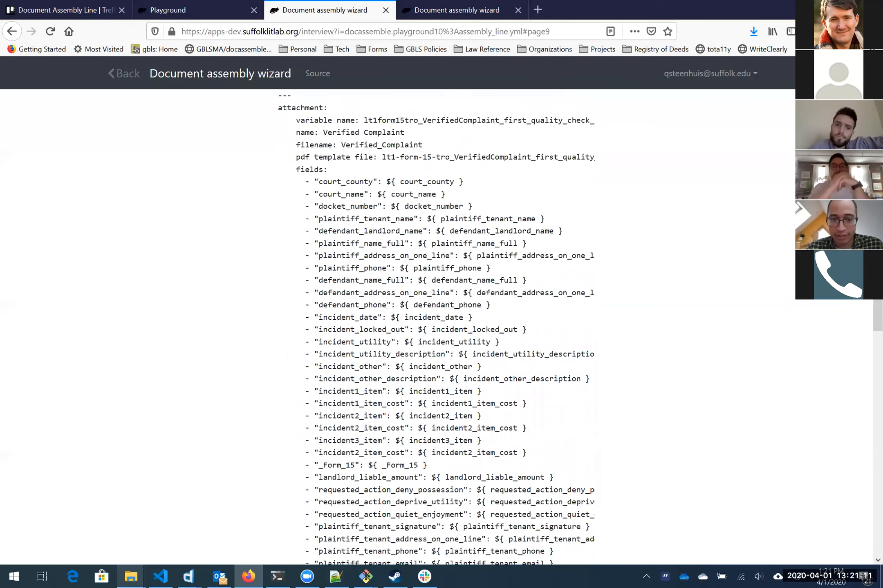
pyautogui.scroll(20, 376, 256)
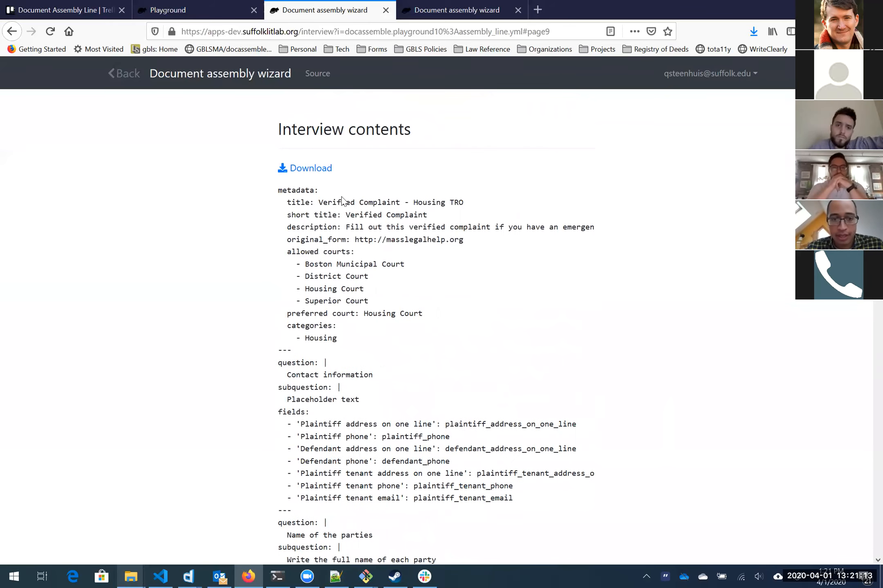
pyautogui.click(318, 171)
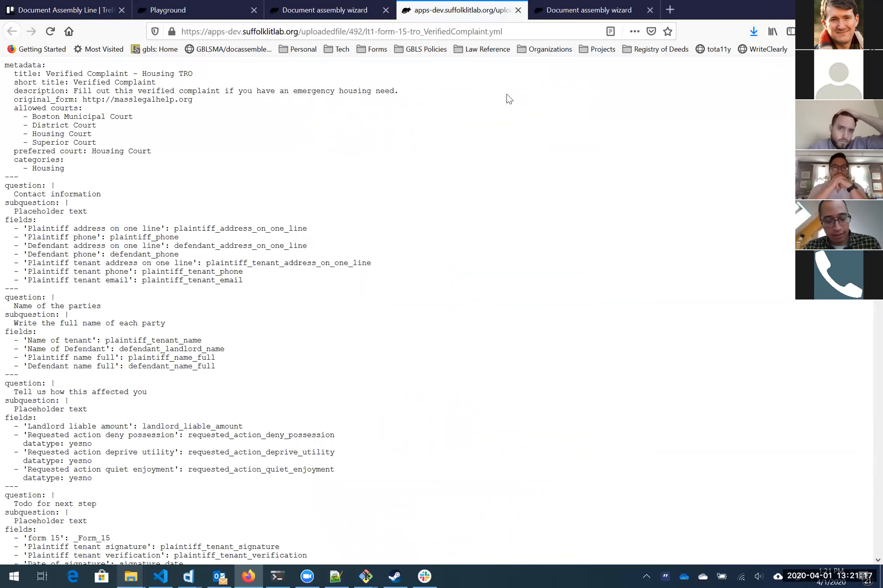
# Step: Save the raw lt1-form-15-tro_VerifiedComplaint.yml file into the Downloads folder
pyautogui.hotkey('ctrl', 's')
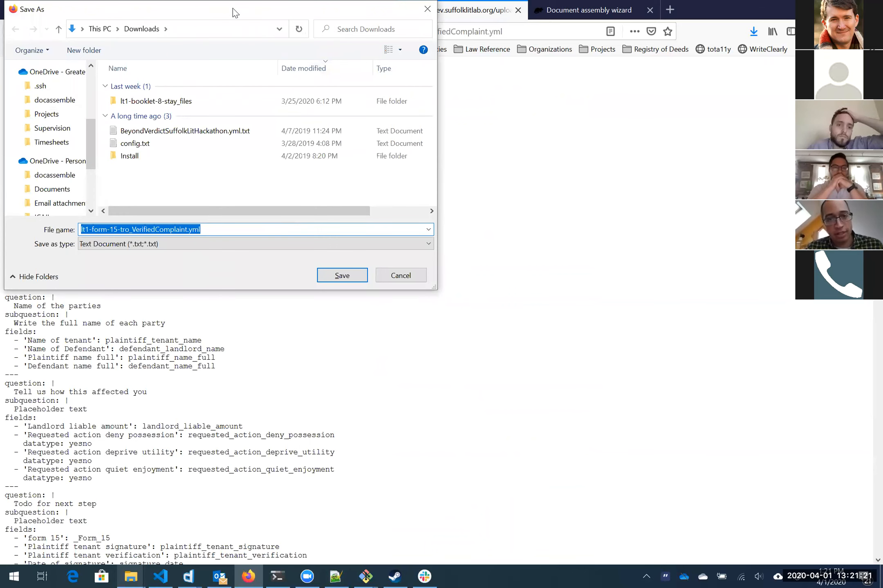
pyautogui.moveTo(233, 8); pyautogui.dragTo(338, 72)
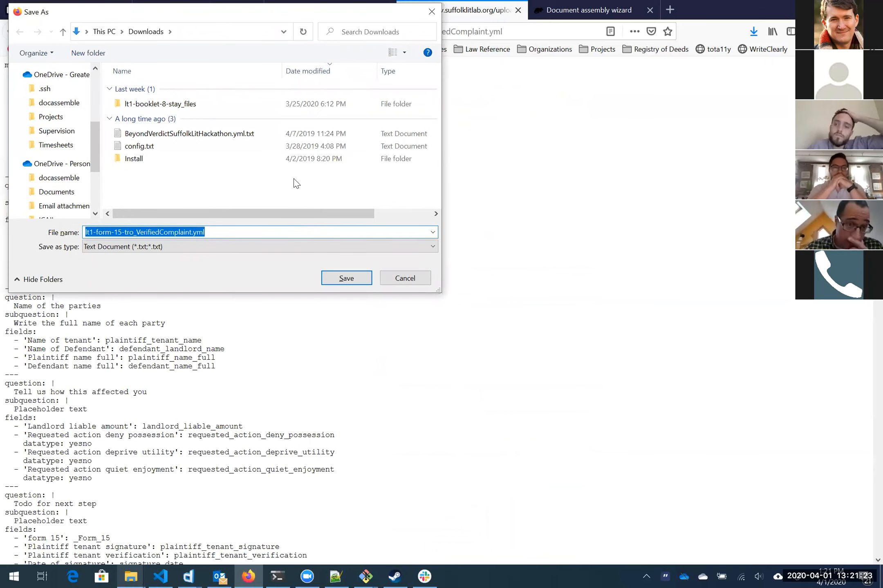
pyautogui.scroll(5, 209, 224)
pyautogui.click(206, 207)
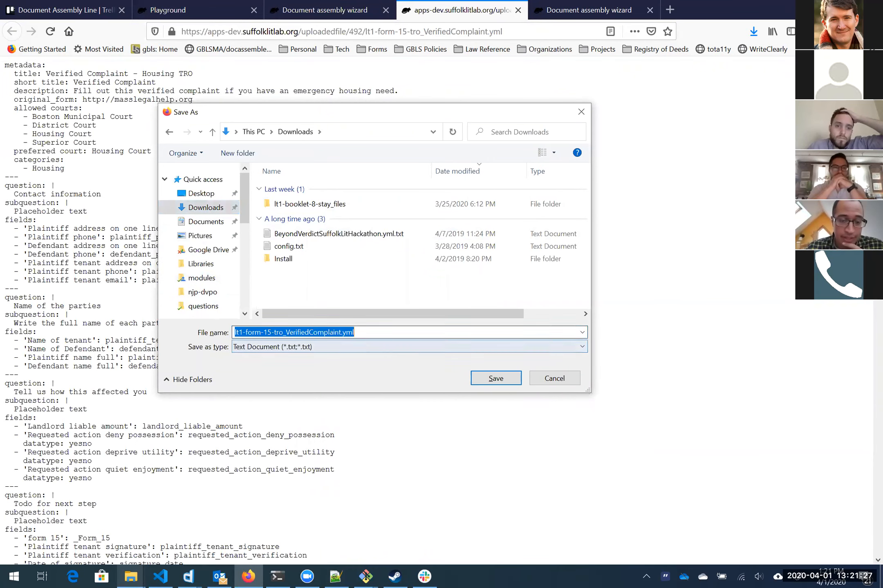
pyautogui.click(505, 377)
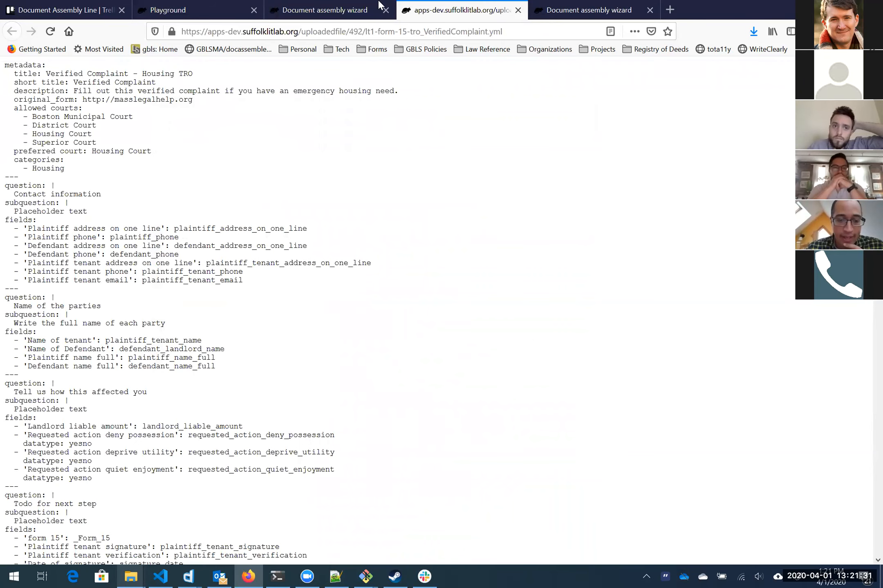
# Step: Go to the Document Assembly Line board in Trello
pyautogui.click(61, 10)
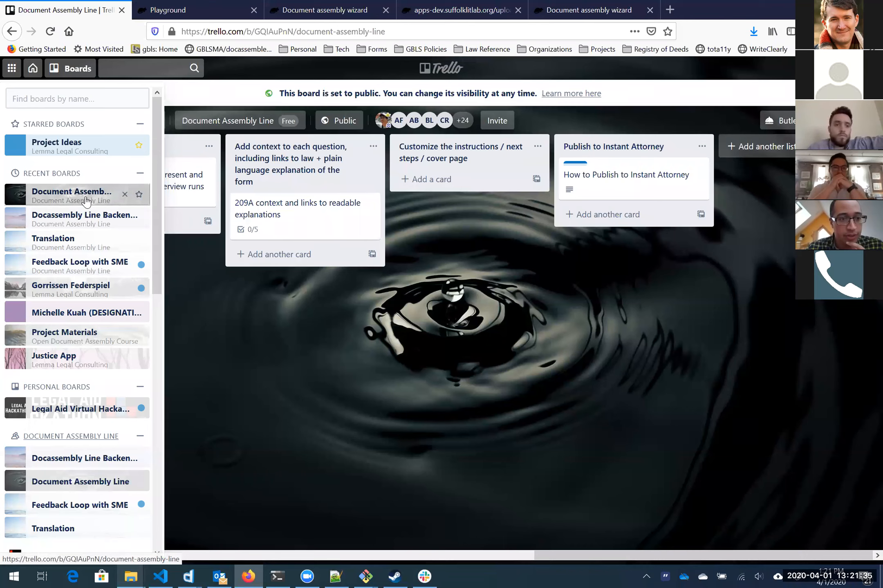
pyautogui.click(22, 198)
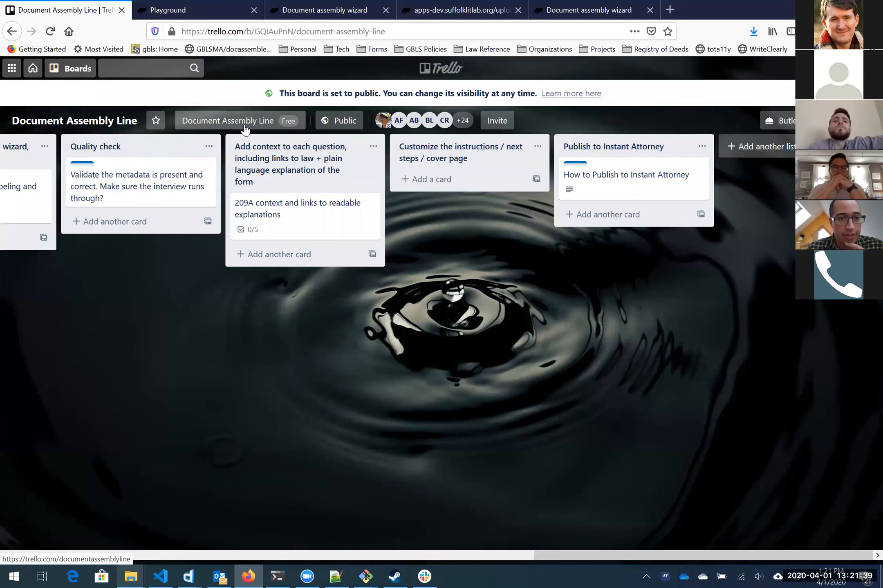
pyautogui.click(76, 68)
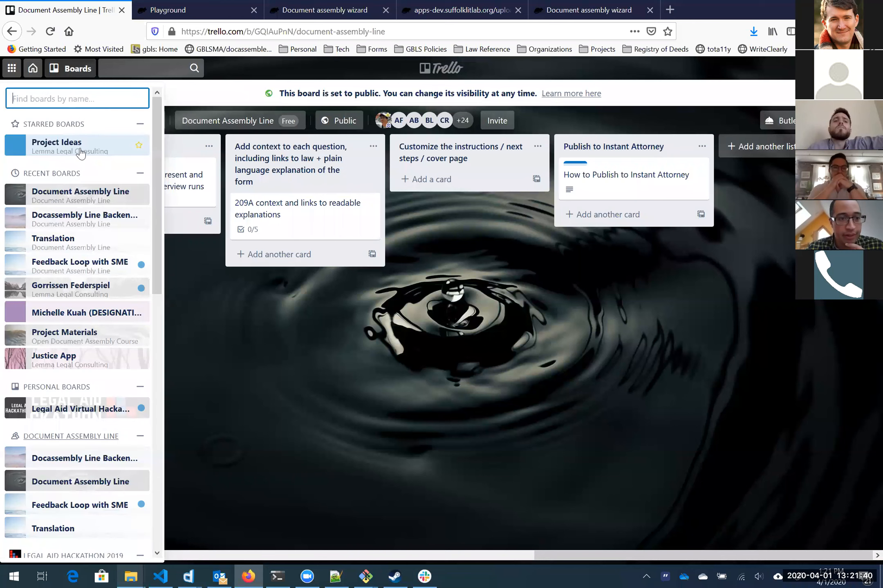
pyautogui.click(38, 203)
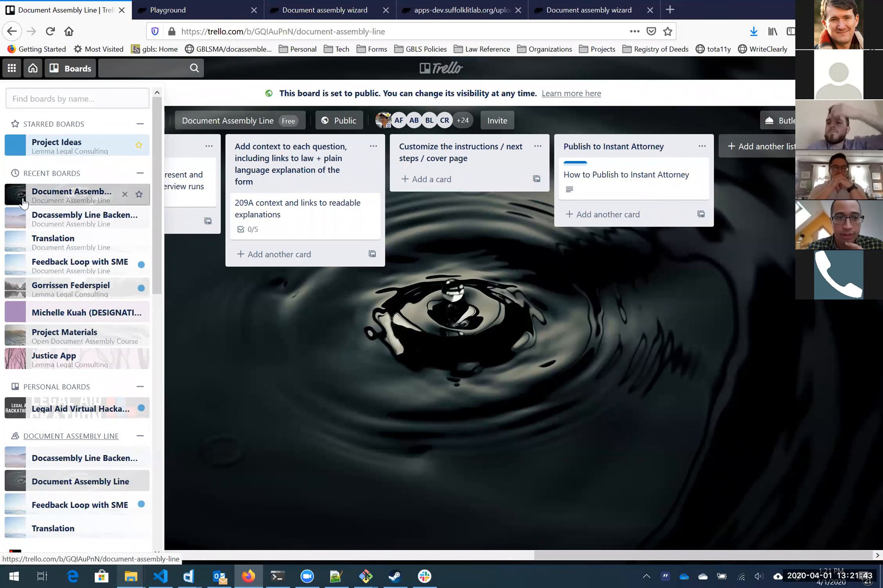
pyautogui.click(669, 9)
pyautogui.write('trello.com/')
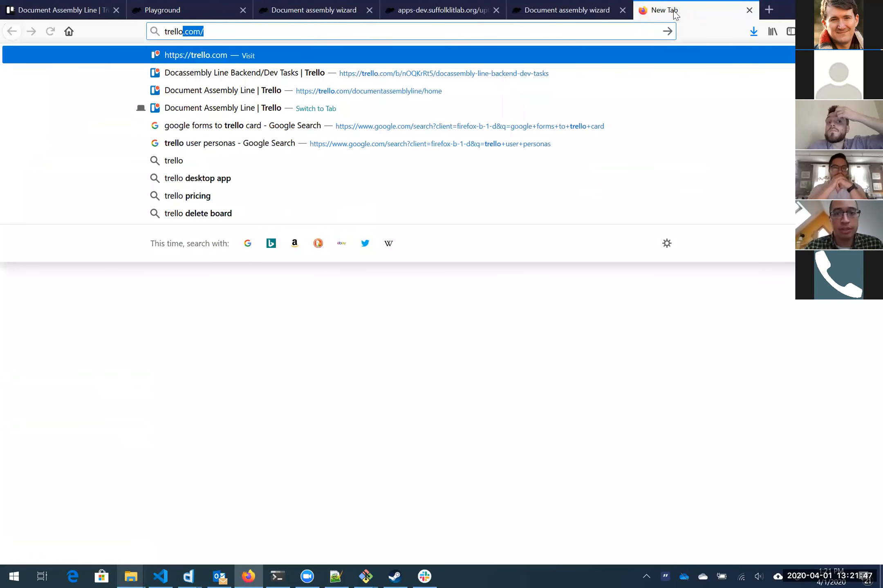
pyautogui.click(291, 91)
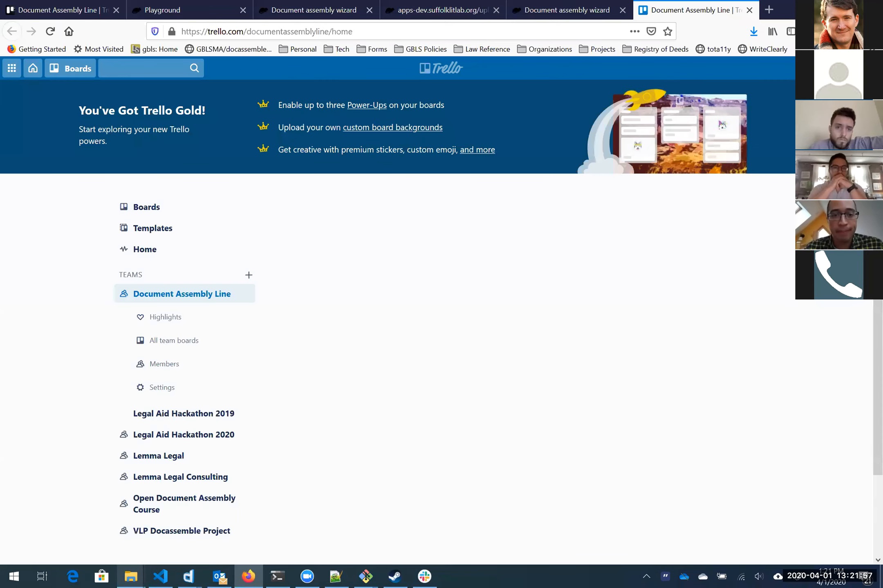
pyautogui.click(435, 244)
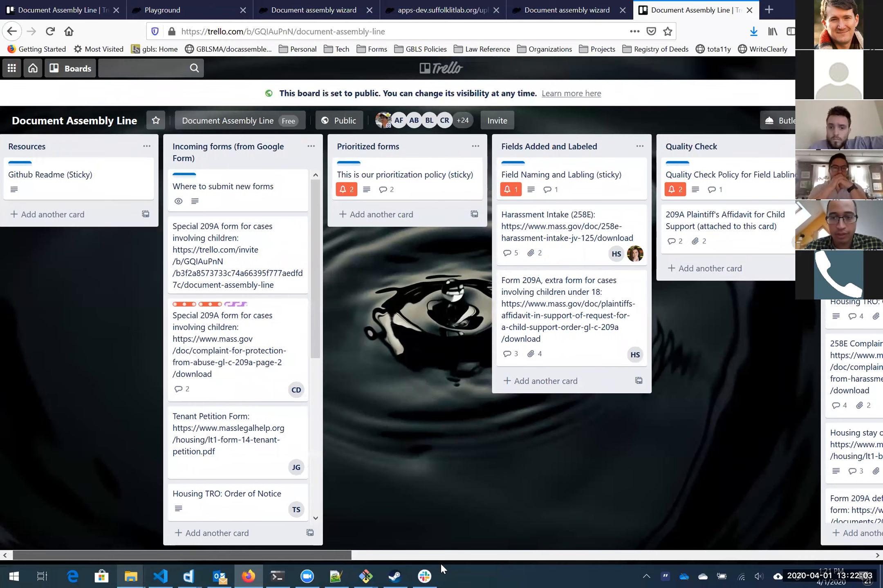
pyautogui.moveTo(518, 575); pyautogui.dragTo(559, 575)
# Step: Attach the downloaded YAML file to the Housing TRO - Verified Complaint card
pyautogui.click(444, 186)
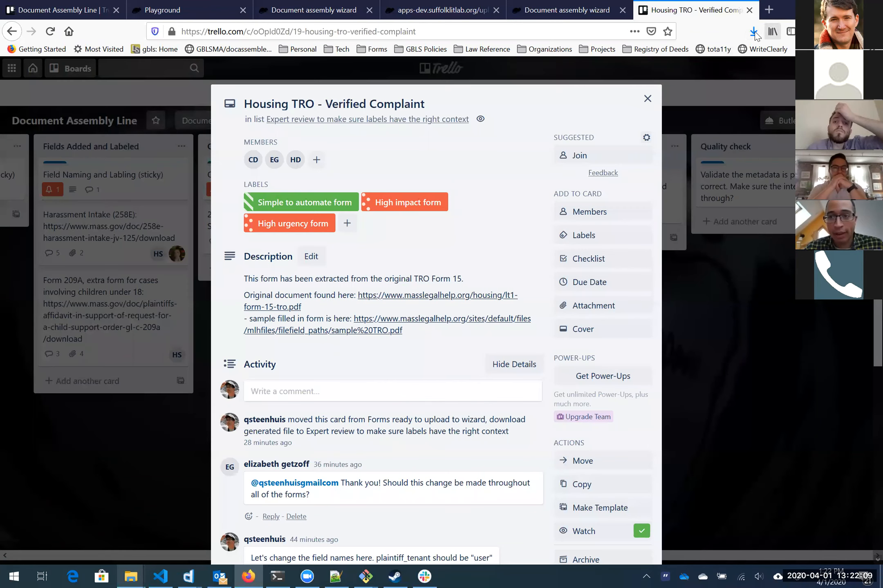
pyautogui.click(753, 31)
pyautogui.moveTo(576, 70); pyautogui.dragTo(376, 486)
pyautogui.scroll(-6, 417, 295)
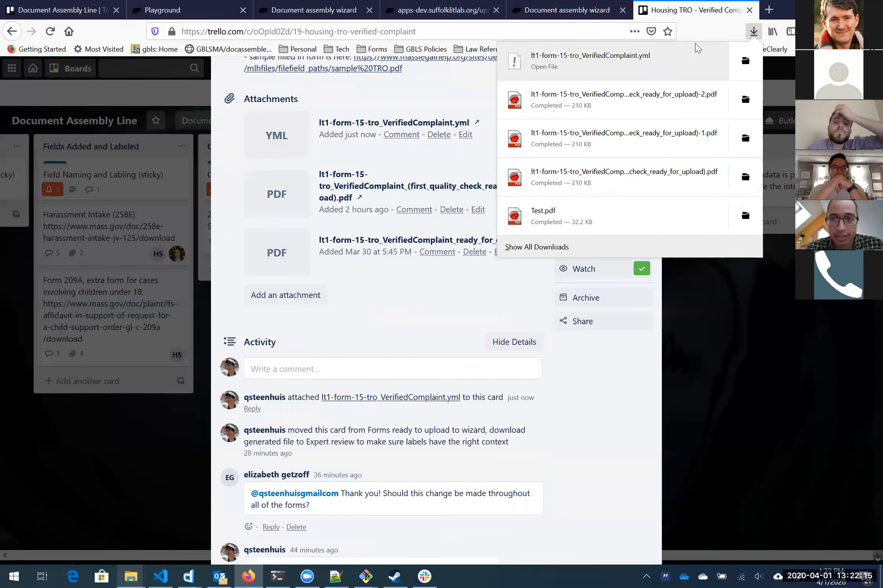
pyautogui.click(753, 33)
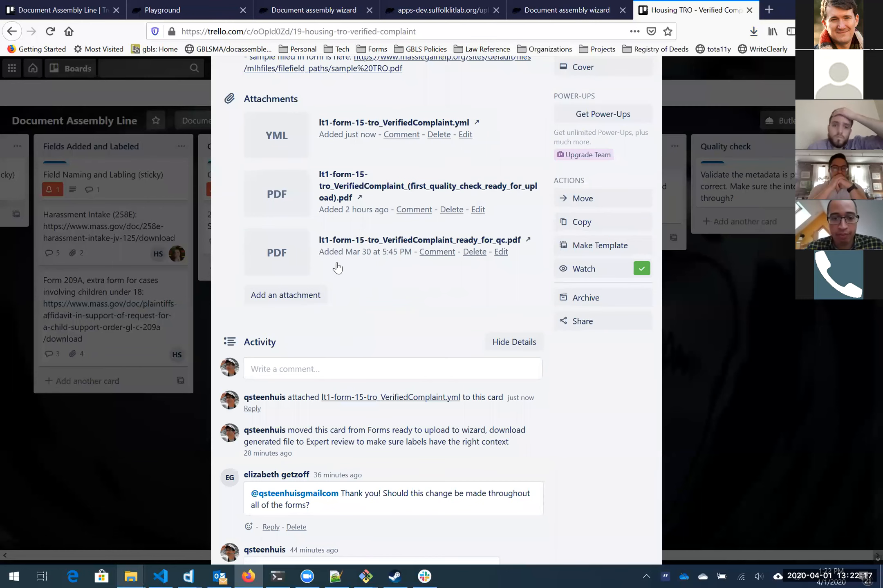
# Step: Open test.yml in the Playground and delete its opening blocks
pyautogui.click(178, 9)
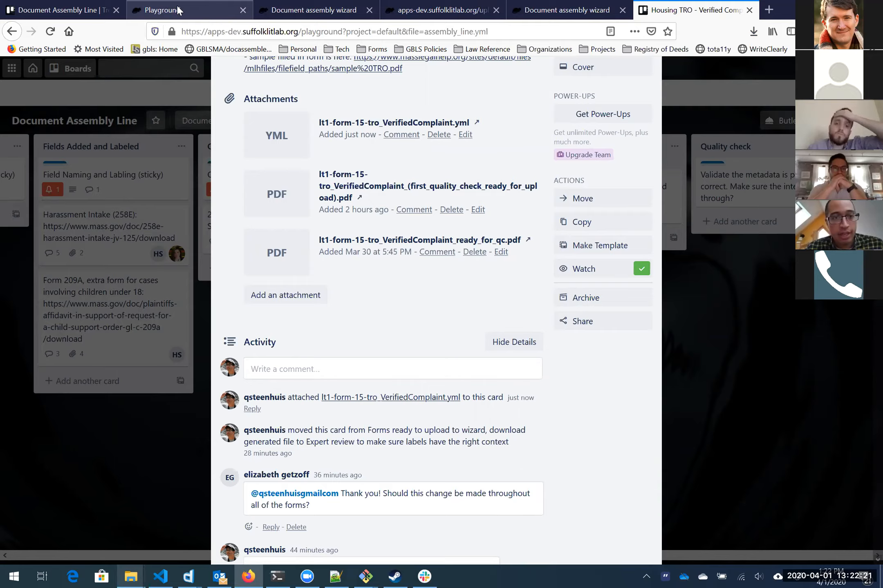
pyautogui.click(339, 108)
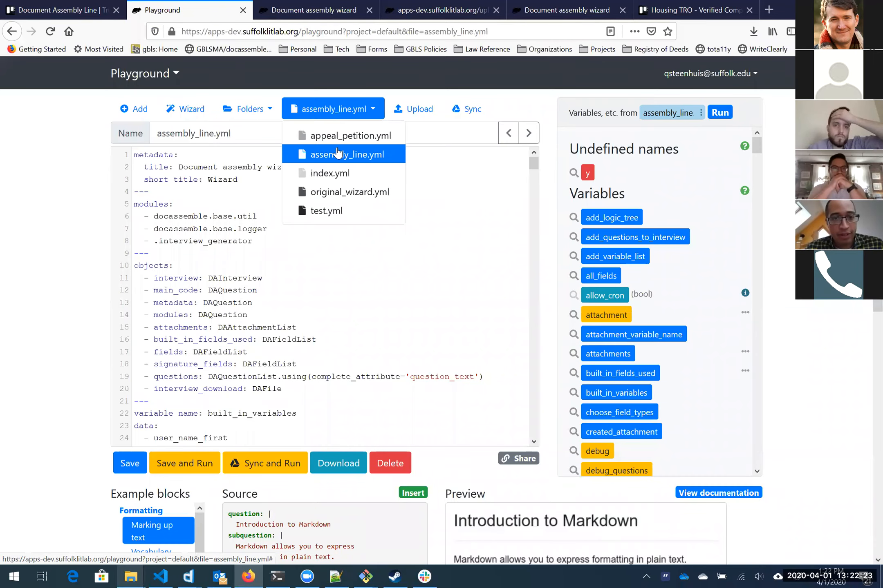
pyautogui.click(334, 213)
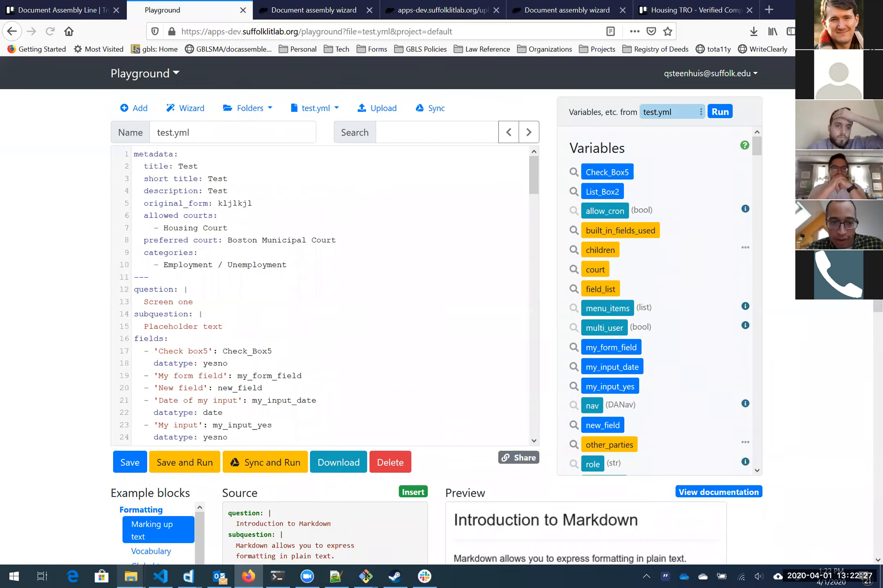
pyautogui.hotkey('ctrl', 'a')
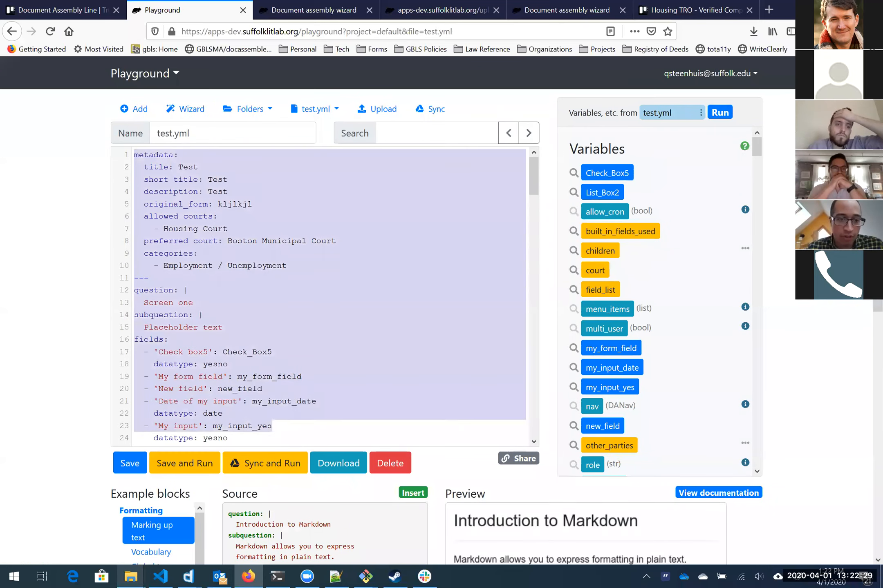
pyautogui.scroll(-20, 329, 295)
pyautogui.moveTo(301, 452); pyautogui.dragTo(198, 176)
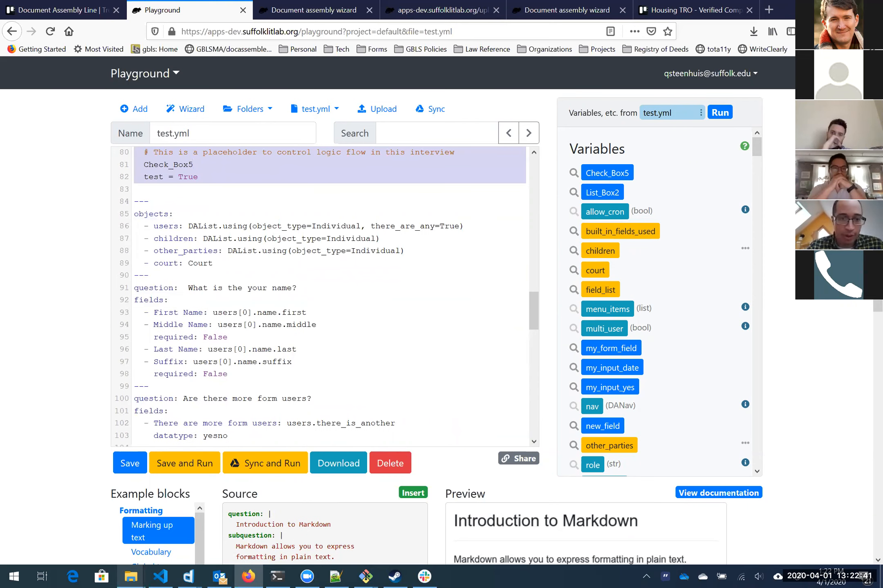
pyautogui.press('BackSpace')
# Step: Paste the Verified Complaint YAML into test.yml, then save and run it
pyautogui.click(435, 10)
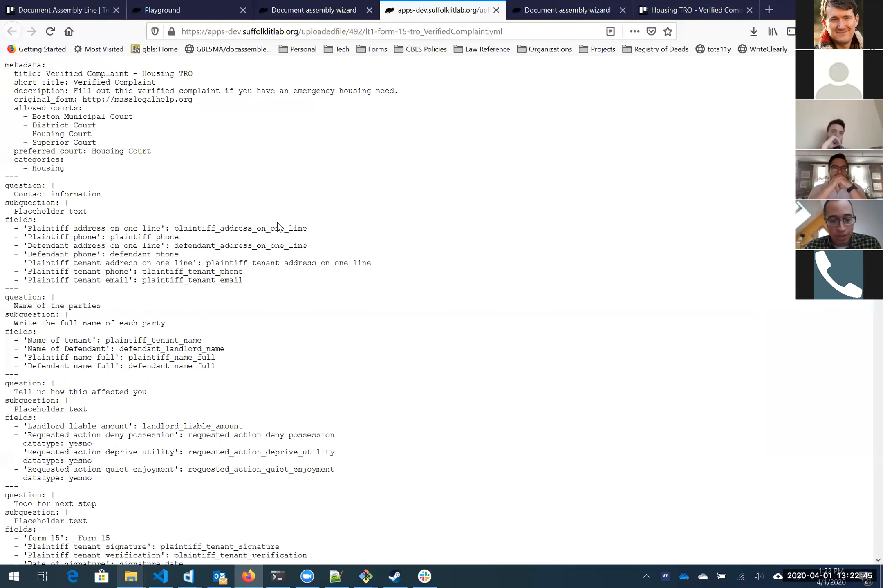
pyautogui.hotkey('ctrl', 'a')
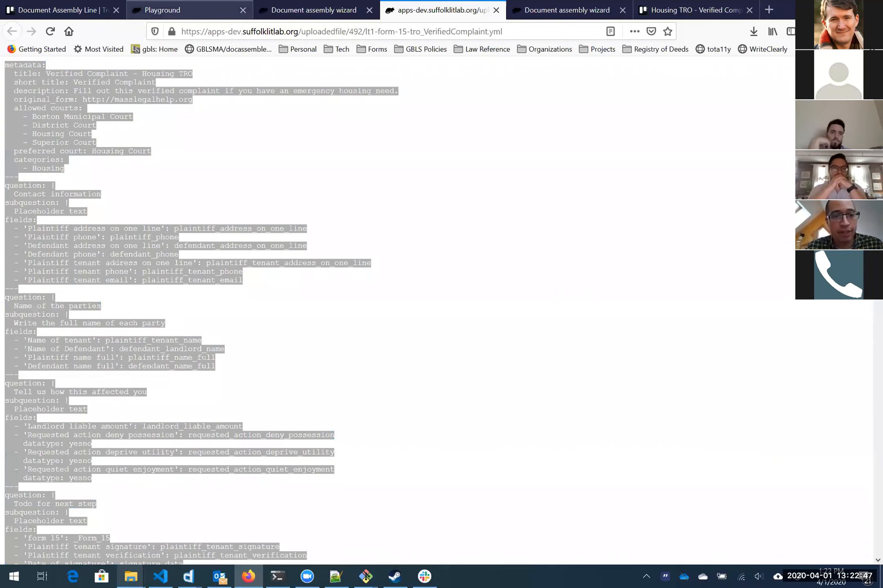
pyautogui.click(182, 8)
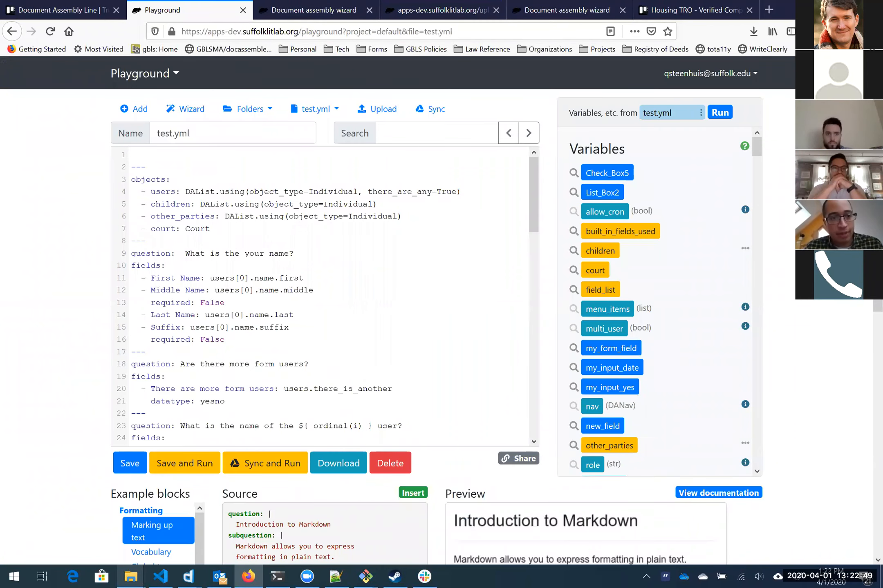
pyautogui.hotkey('ctrl', 'v')
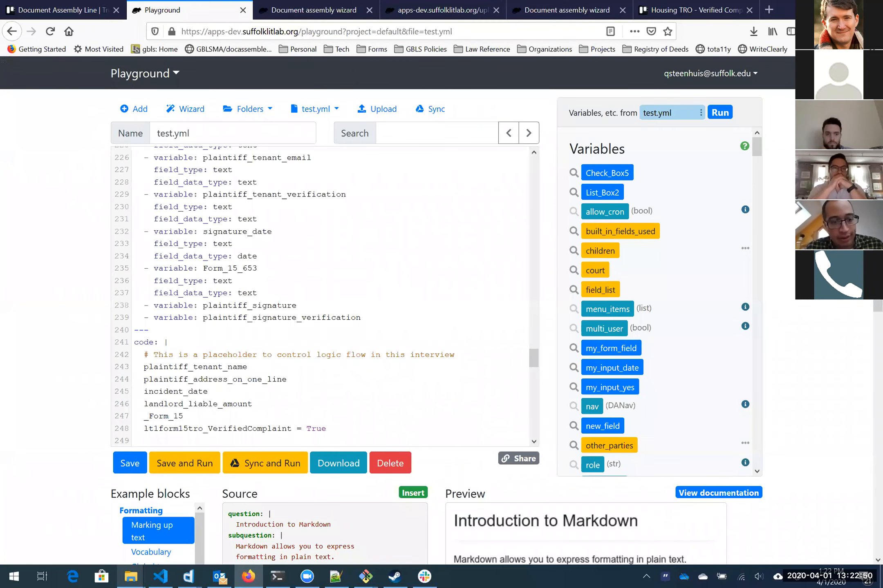
pyautogui.click(186, 464)
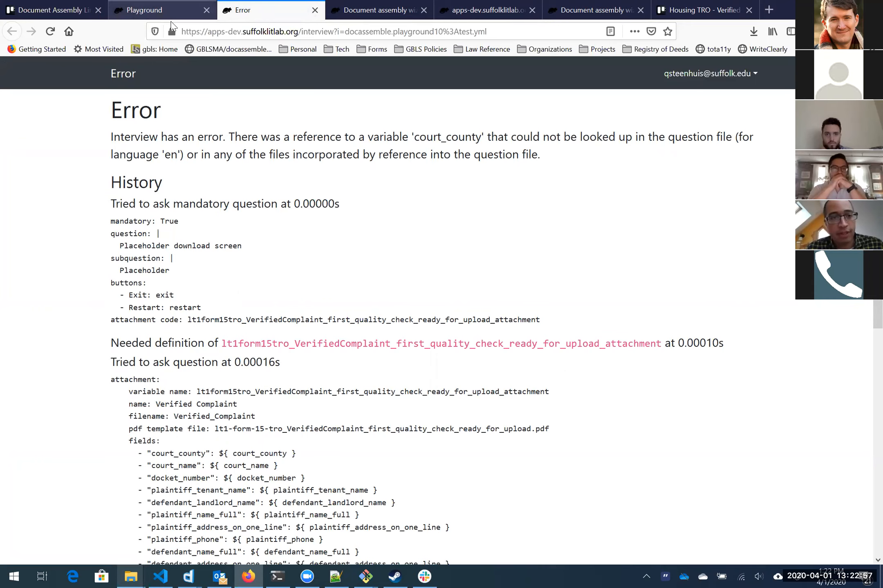
# Step: Add a '---' separator and a 'code: |' block setting court_county, then rerun
pyautogui.click(173, 14)
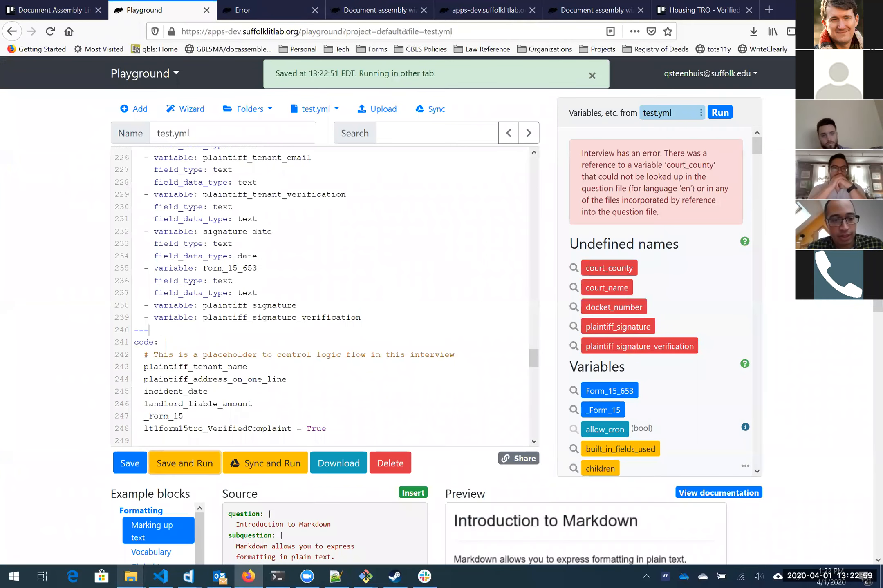
pyautogui.scroll(-20, 323, 294)
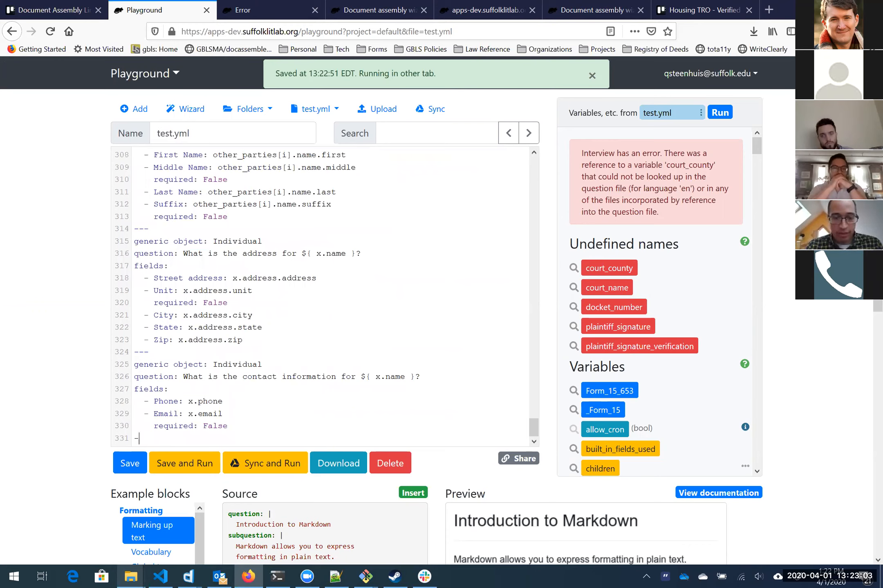
pyautogui.write('---')
pyautogui.press('Return')
pyautogui.write('code: |')
pyautogui.press('Return')
pyautogui.write('court_county = "suffolk')
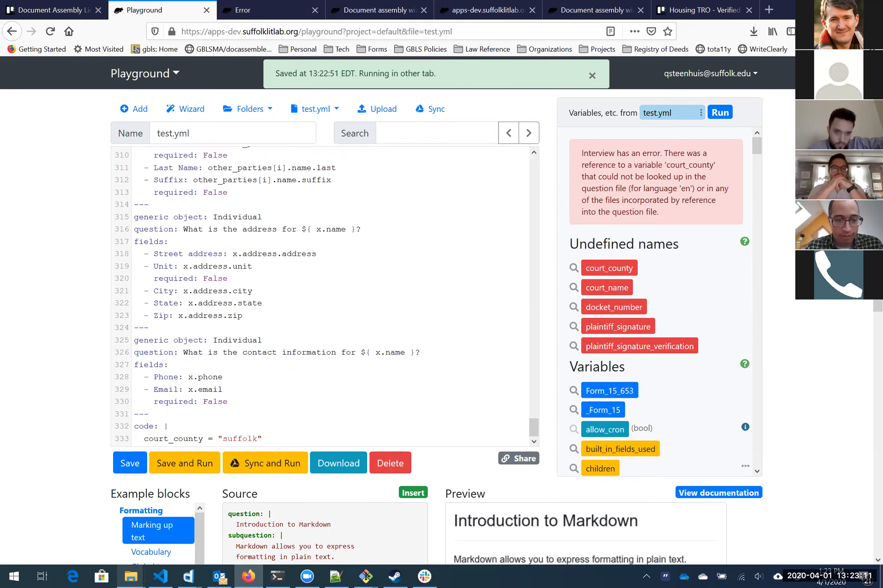
pyautogui.click(200, 461)
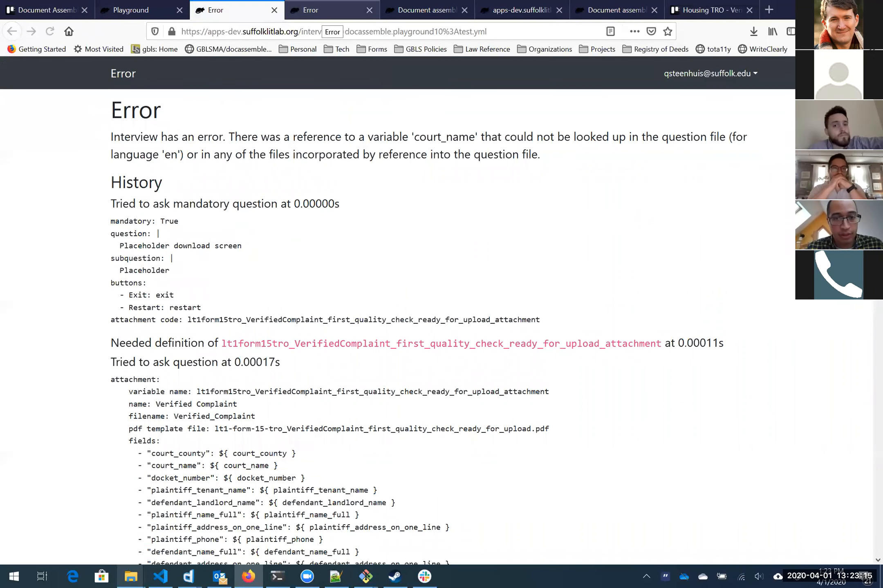
# Step: Add a court_name test value to the code block and rerun
pyautogui.doubleClick(444, 136)
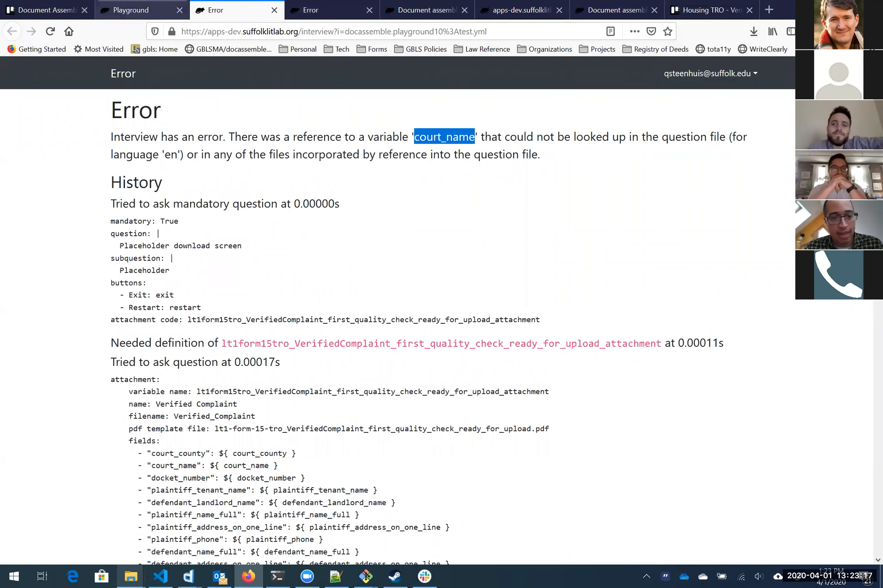
pyautogui.click(154, 6)
pyautogui.click(271, 439)
pyautogui.press('Return')
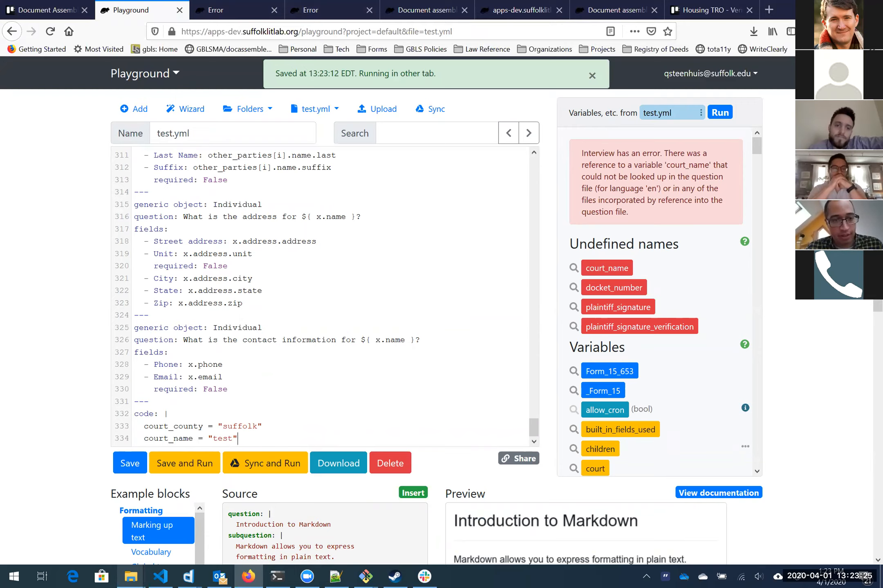
pyautogui.click(185, 459)
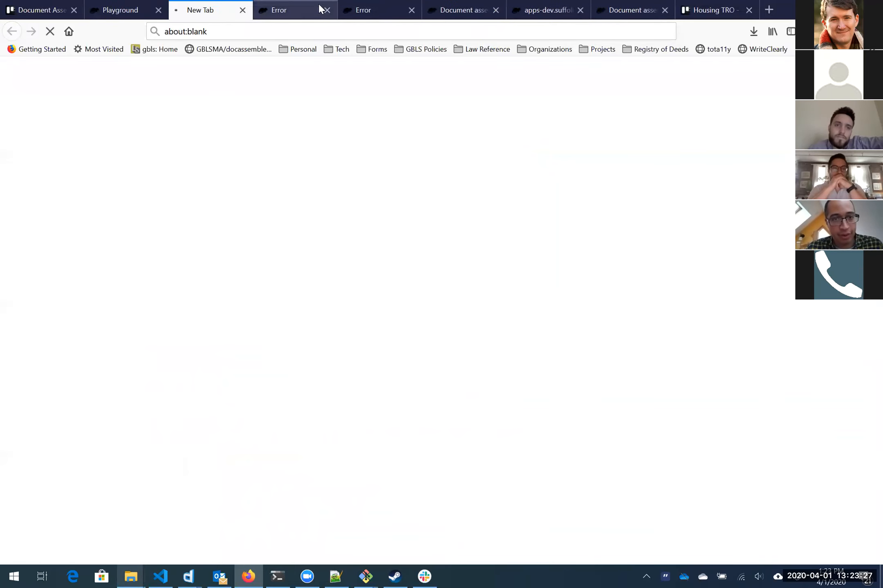
# Step: Give docket_number a test value in the code block
pyautogui.middleClick(313, 9)
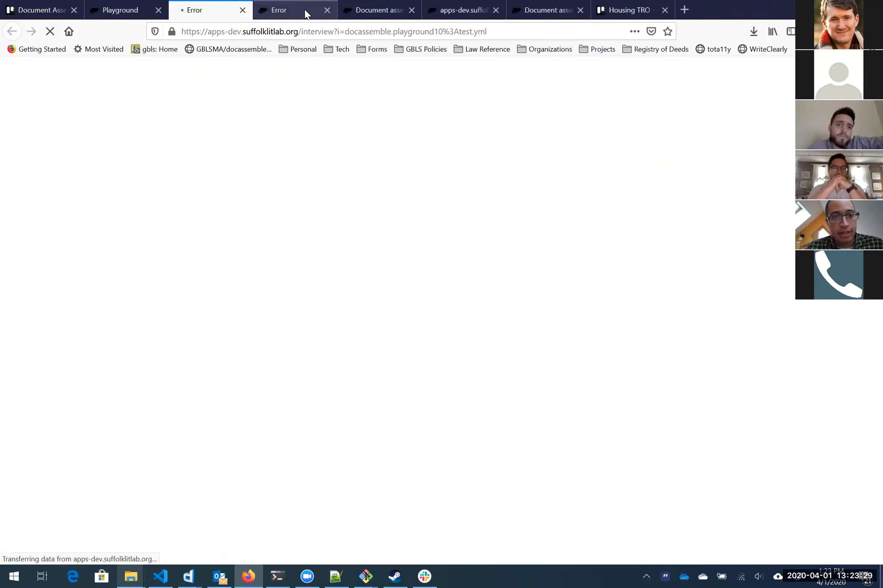
pyautogui.middleClick(305, 10)
pyautogui.doubleClick(454, 137)
pyautogui.hotkey('ctrl', 'c')
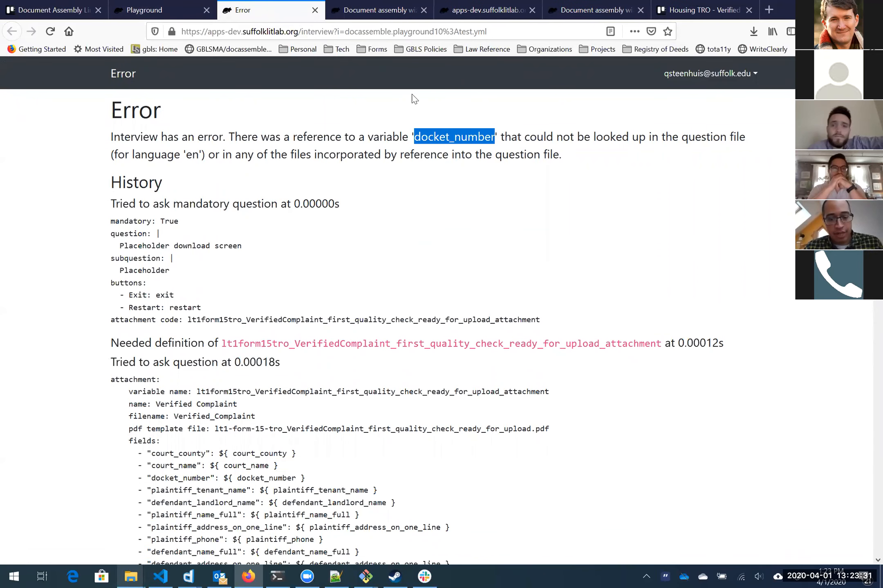
pyautogui.click(156, 9)
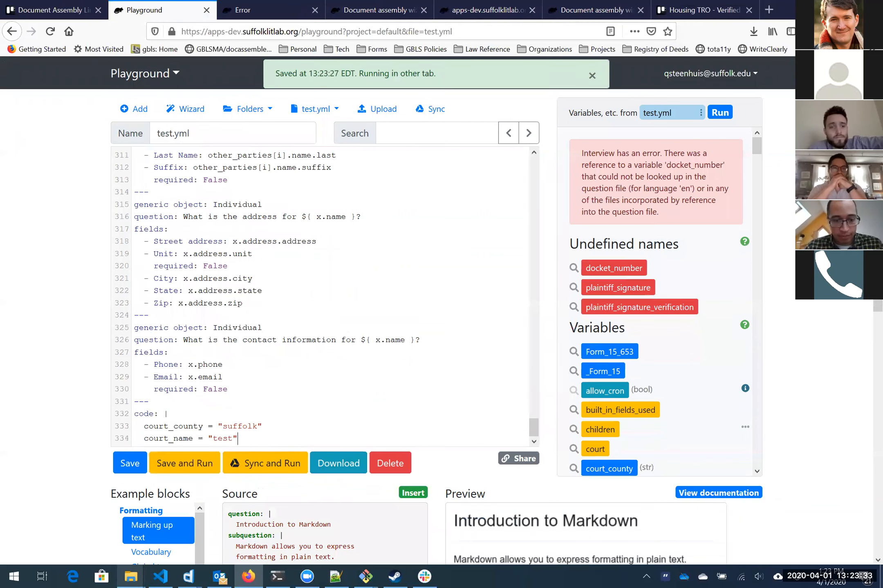
pyautogui.press('Return')
pyautogui.hotkey('ctrl', 'v')
pyautogui.write('=')
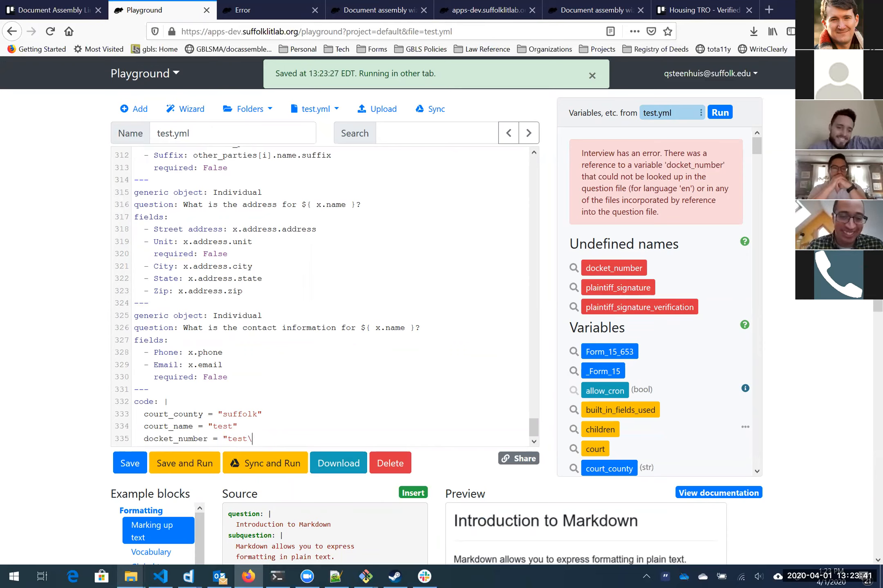
pyautogui.press('Return')
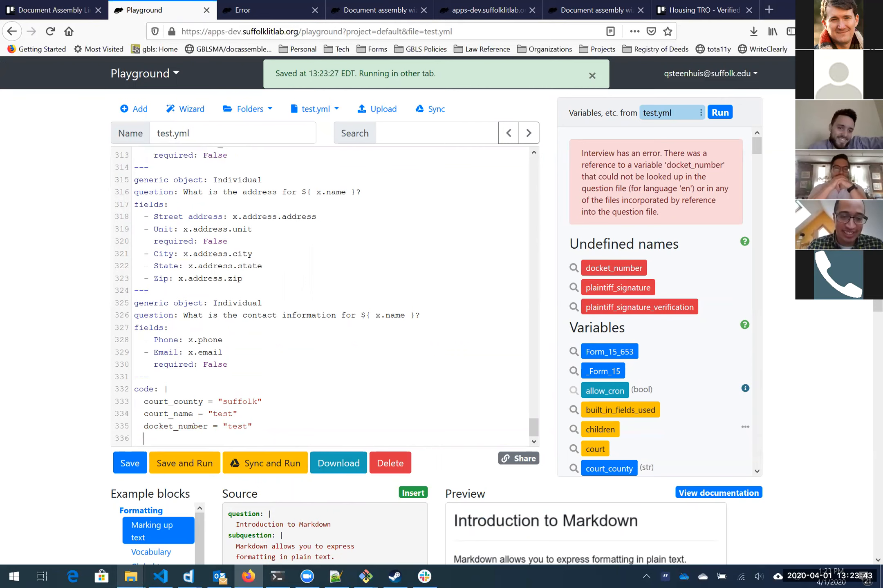
# Step: Set test values for plaintiff_signature and plaintiff_signature_verification, then rerun the interview
pyautogui.click(621, 290)
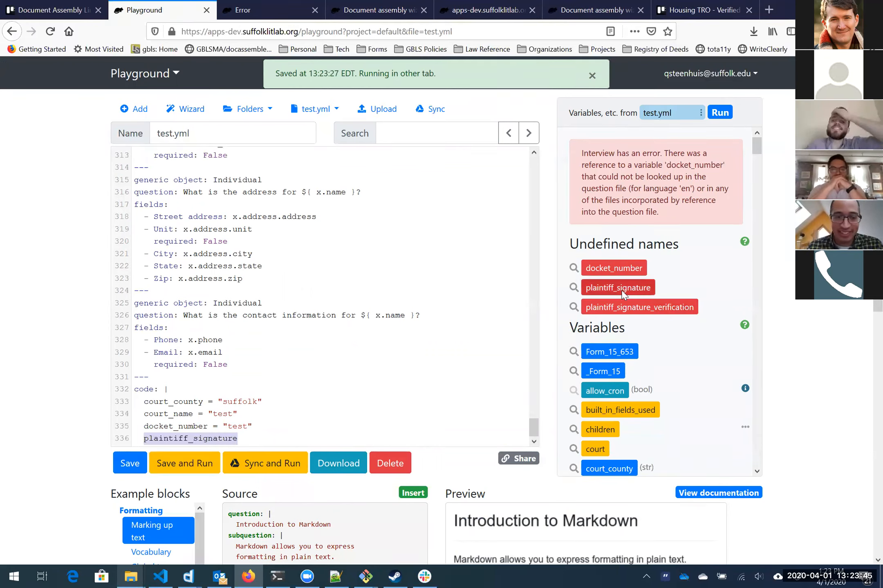
pyautogui.write('= ')
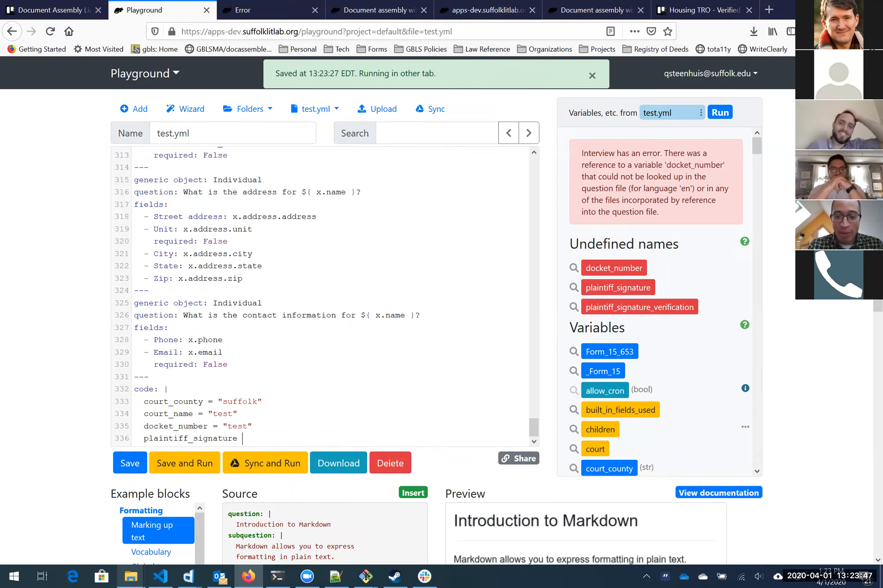
pyautogui.write('"')
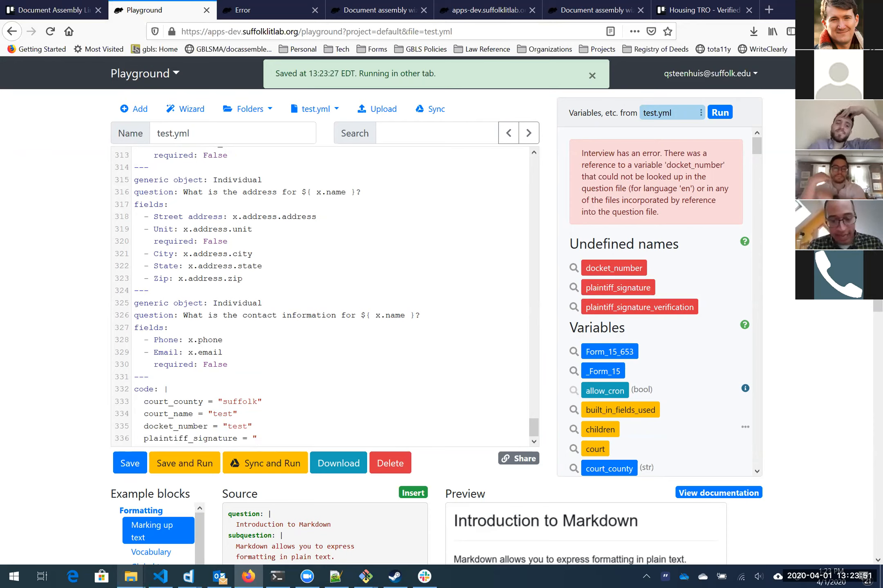
pyautogui.write('pla')
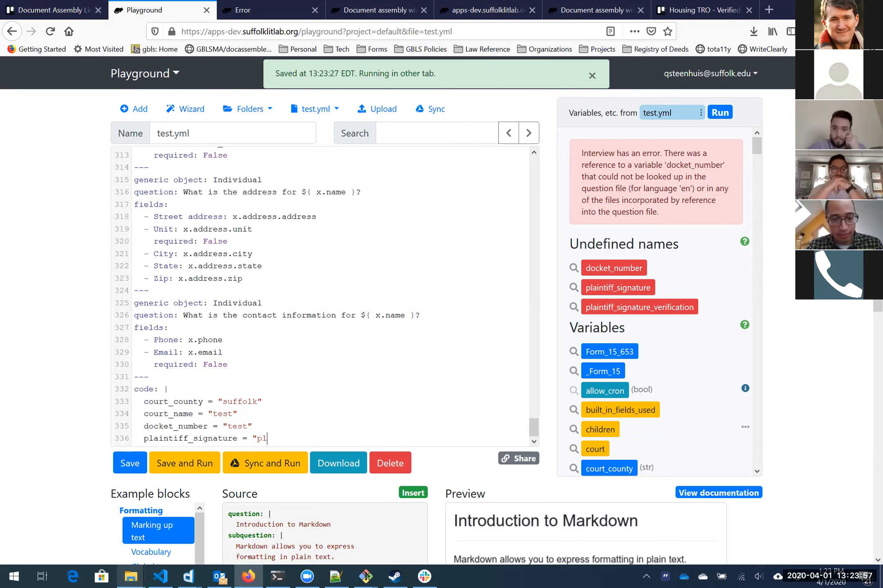
pyautogui.write('"')
pyautogui.press('Return')
pyautogui.click(670, 310)
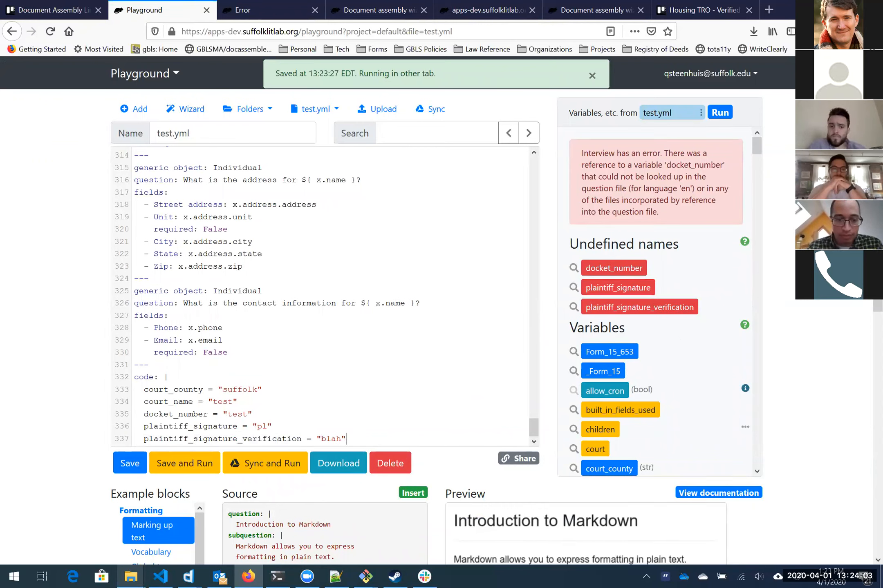
pyautogui.click(175, 459)
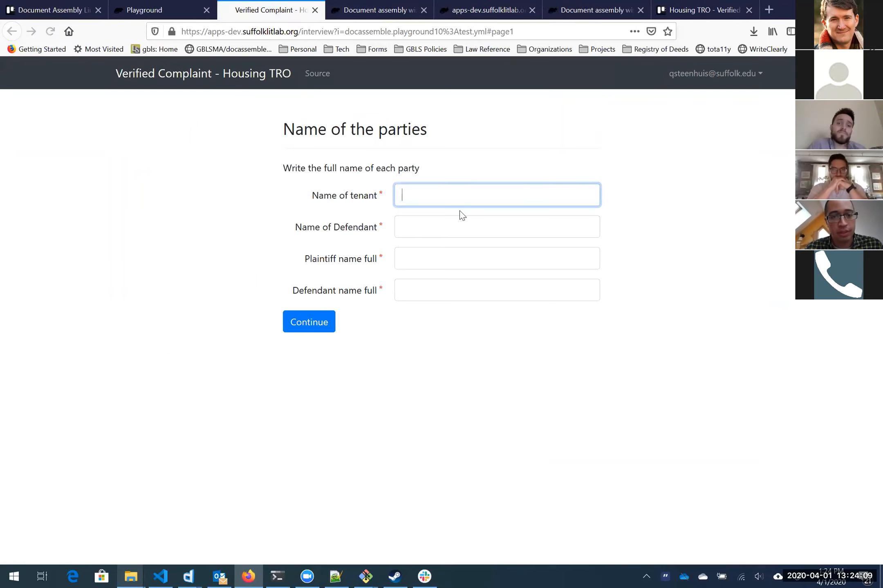
# Step: Fill the four party-name fields with test names and continue
pyautogui.write('8')
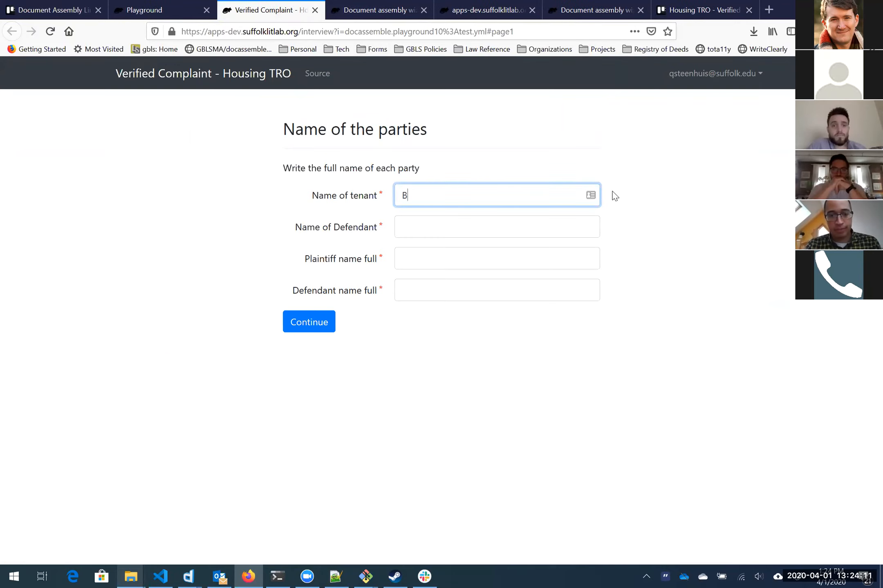
pyautogui.press('BackSpace')
pyautogui.write('Tenant')
pyautogui.press('Tab')
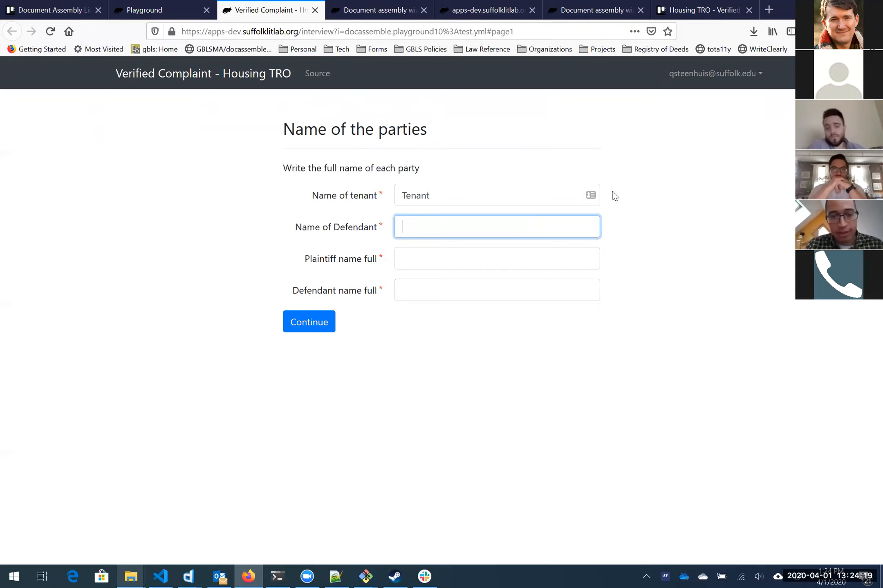
pyautogui.write('enant')
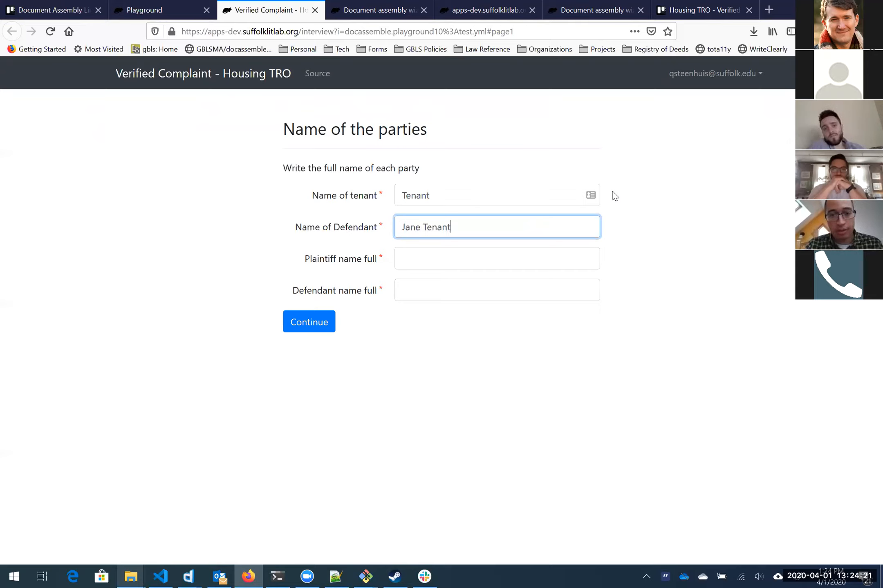
pyautogui.press('Tab')
pyautogui.write('Plaintiff')
pyautogui.press('Tab')
pyautogui.write('Rob')
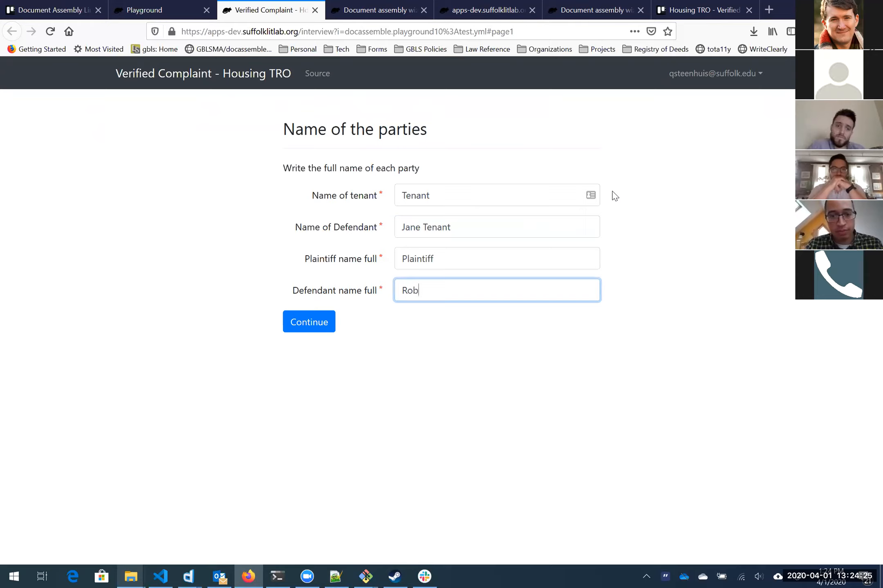
pyautogui.write('ert Defendant')
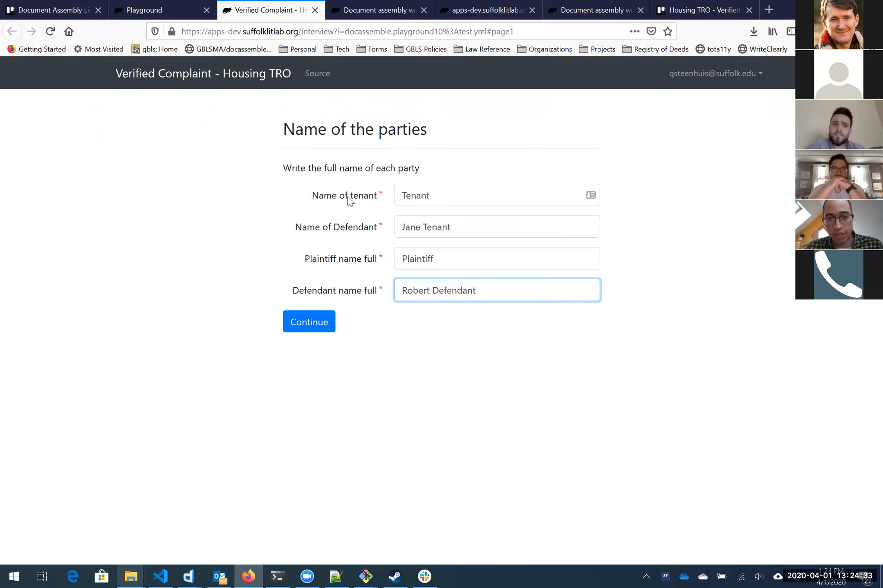
pyautogui.click(309, 322)
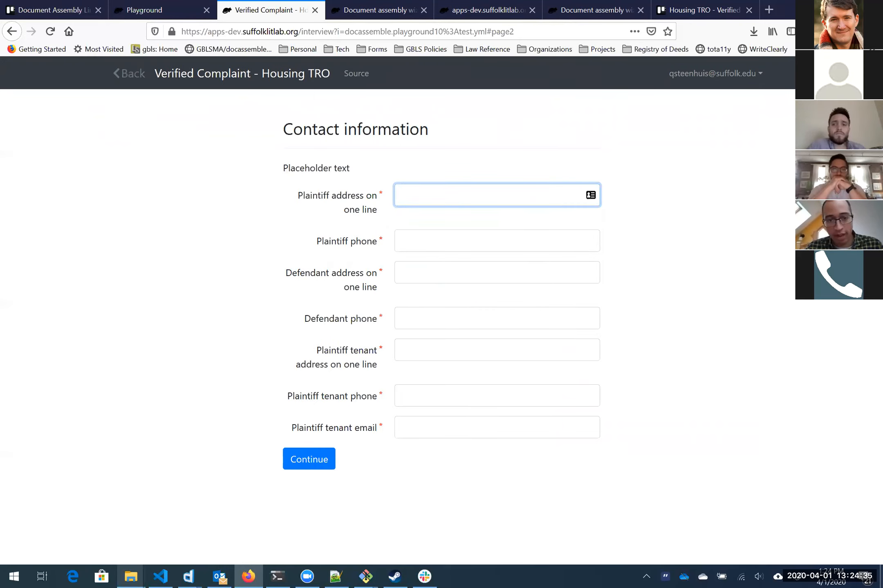
# Step: Enter test numbers in the address, phone and email contact fields and continue
pyautogui.write('12')
pyautogui.press('Tab')
pyautogui.write('3')
pyautogui.press('Tab')
pyautogui.press('Tab')
pyautogui.write('4')
pyautogui.hotkey('shift', 'Tab')
pyautogui.write('3')
pyautogui.press('Tab')
pyautogui.press('Tab')
pyautogui.write('3')
pyautogui.press('Tab')
pyautogui.write('3')
pyautogui.press('Tab')
pyautogui.write('3')
pyautogui.click(299, 457)
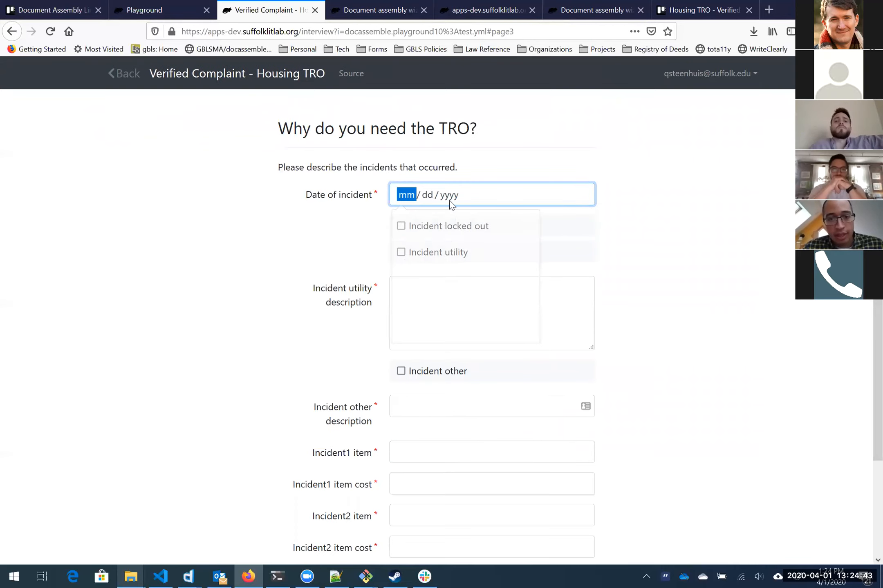
# Step: Set the incident date to 04/01/2020, tick the lockout, utility and other incident boxes, and enter filler utility text
pyautogui.click(466, 258)
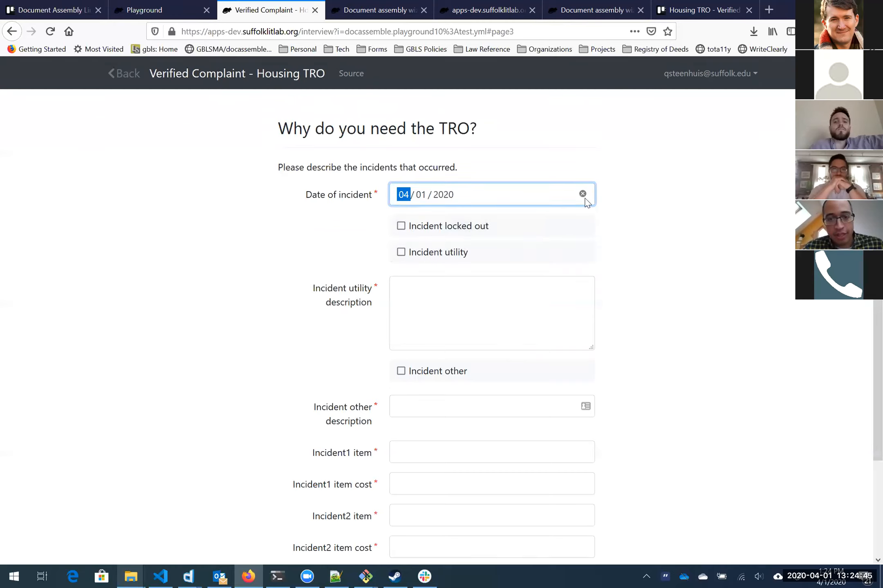
pyautogui.click(437, 225)
pyautogui.click(438, 253)
pyautogui.click(449, 294)
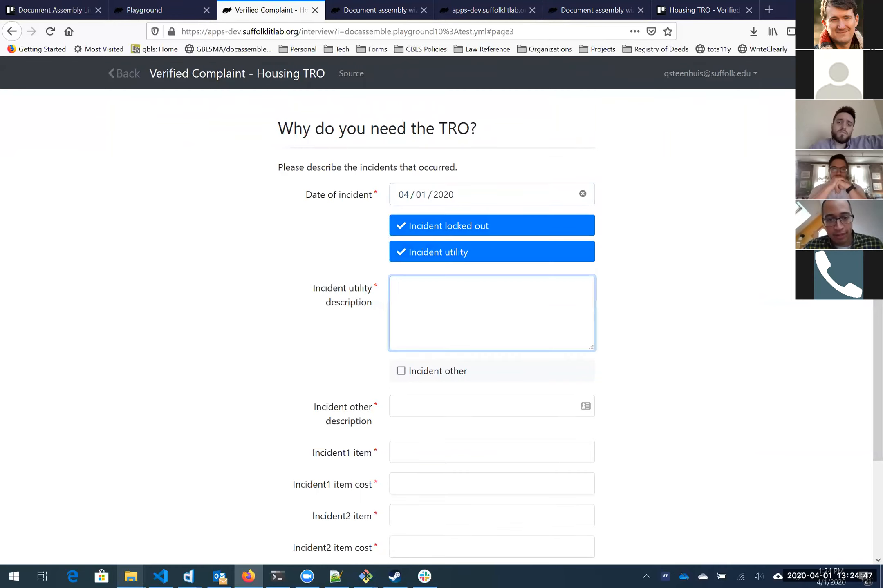
pyautogui.write('sdfjlkjlksdf')
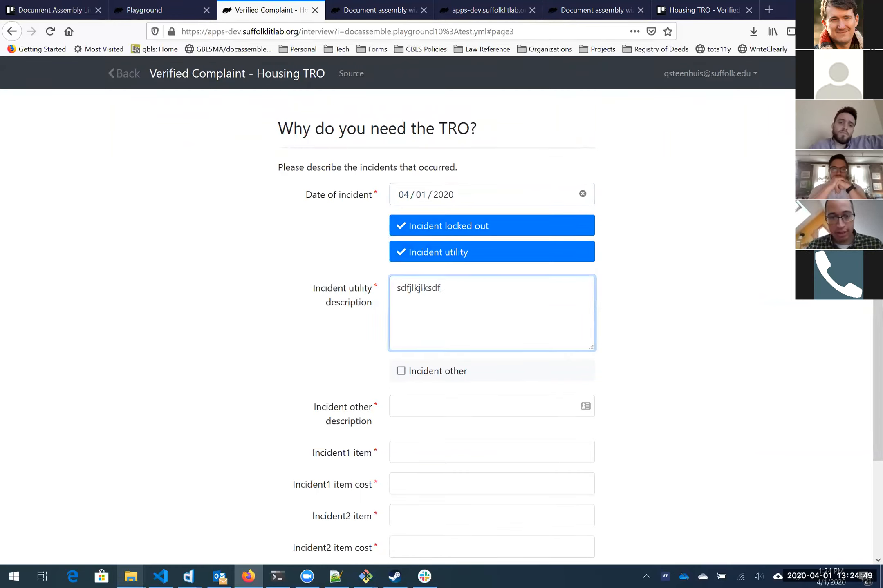
pyautogui.scroll(-1, 294, 258)
pyautogui.scroll(-2, 289, 262)
pyautogui.click(442, 292)
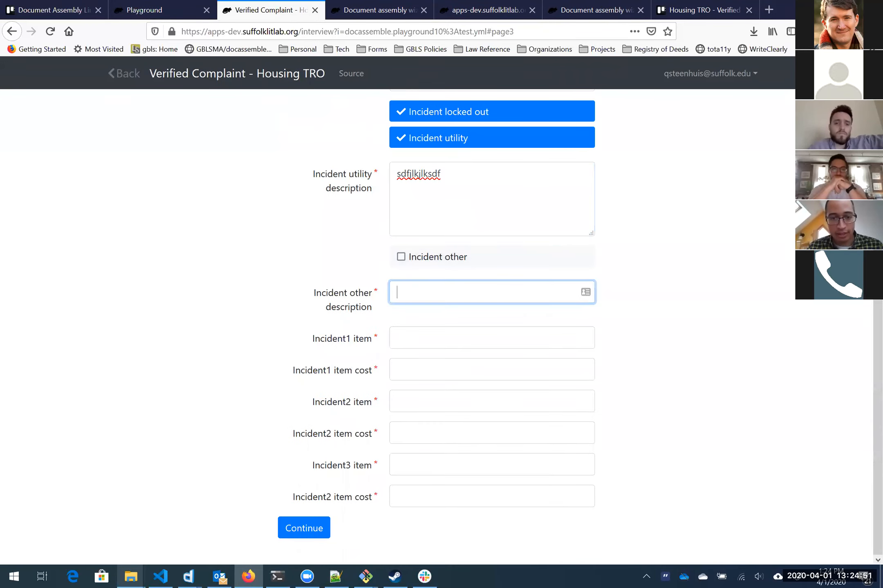
pyautogui.click(437, 258)
# Step: Fill the other-incident description and the Incident1–2 items and costs with filler text, then submit the TRO page
pyautogui.press('Tab')
pyautogui.write('fff')
pyautogui.press('Tab')
pyautogui.write('asdf')
pyautogui.press('Tab')
pyautogui.write('f')
pyautogui.press('Tab')
pyautogui.press('Tab')
pyautogui.write('f')
pyautogui.hotkey('shift', 'Tab')
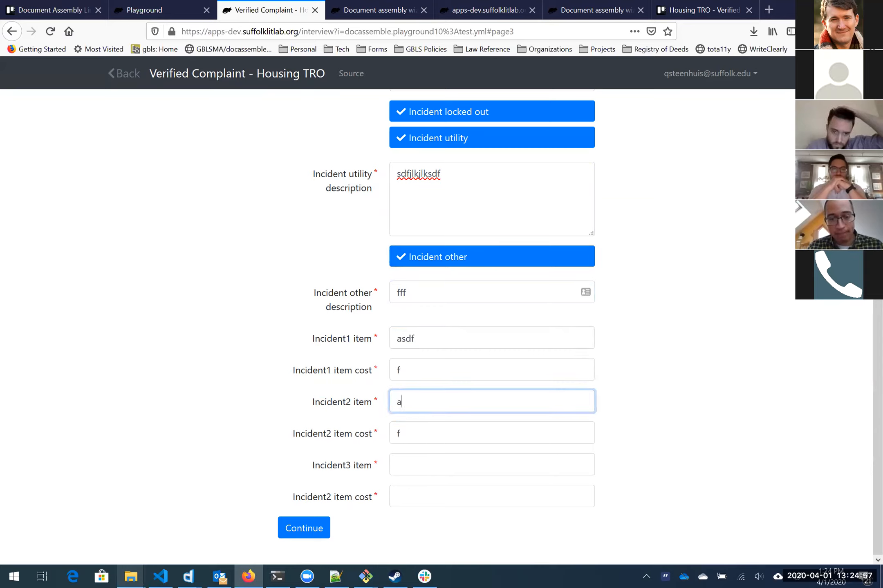
pyautogui.press('Tab')
pyautogui.press('Tab')
pyautogui.write('a')
pyautogui.press('Tab')
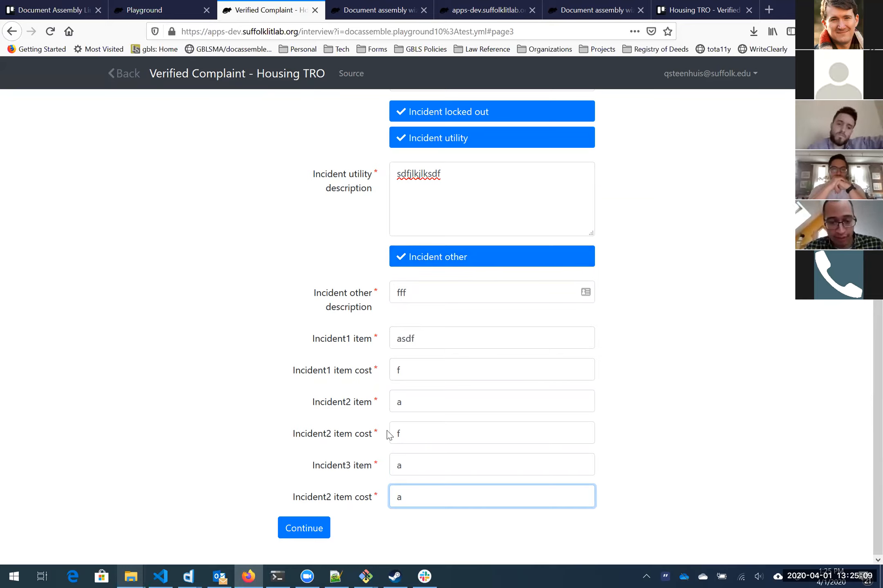
pyautogui.click(303, 528)
# Step: On the 'Todo for next step' page, enter filler text for form 15 and the plaintiff tenant signature
pyautogui.write('asdf')
pyautogui.press('Tab')
pyautogui.write('ff')
pyautogui.press('Tab')
# Step: Finish the verification, set the signature date to April 1, enter filler for Form 15 653, and submit
pyautogui.write('f')
pyautogui.click(452, 318)
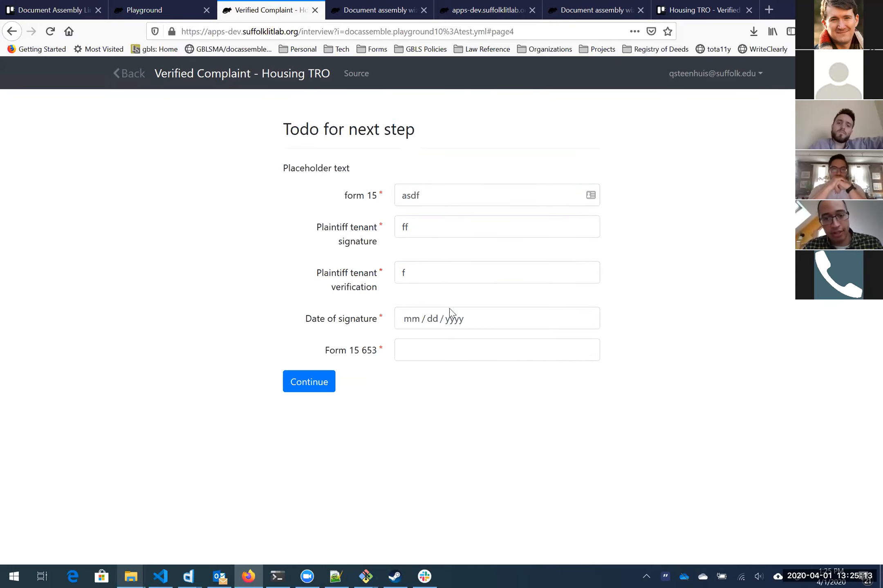
pyautogui.click(471, 381)
pyautogui.press('Tab')
pyautogui.write('df')
pyautogui.click(326, 384)
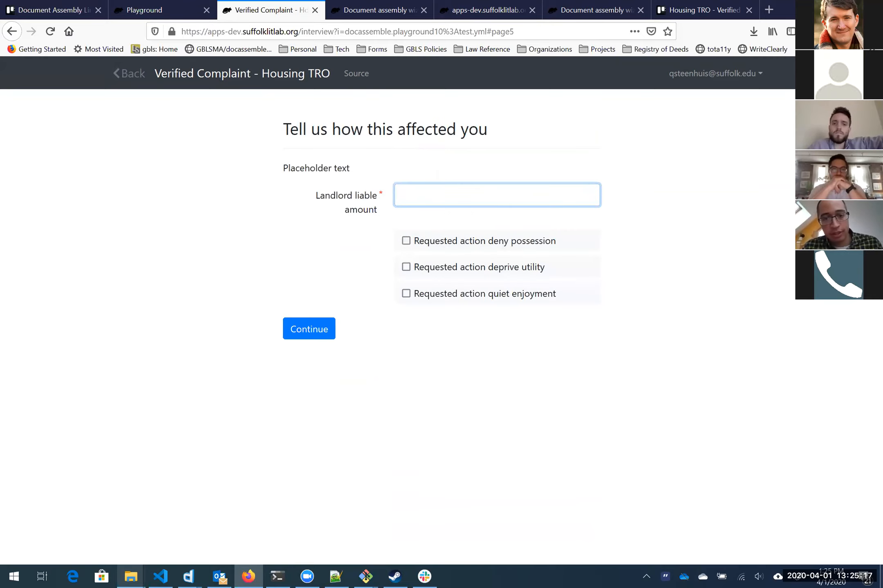
# Step: Enter an amount, choose deny possession as the action, and submit to generate the complaint
pyautogui.write('ddd')
pyautogui.click(470, 241)
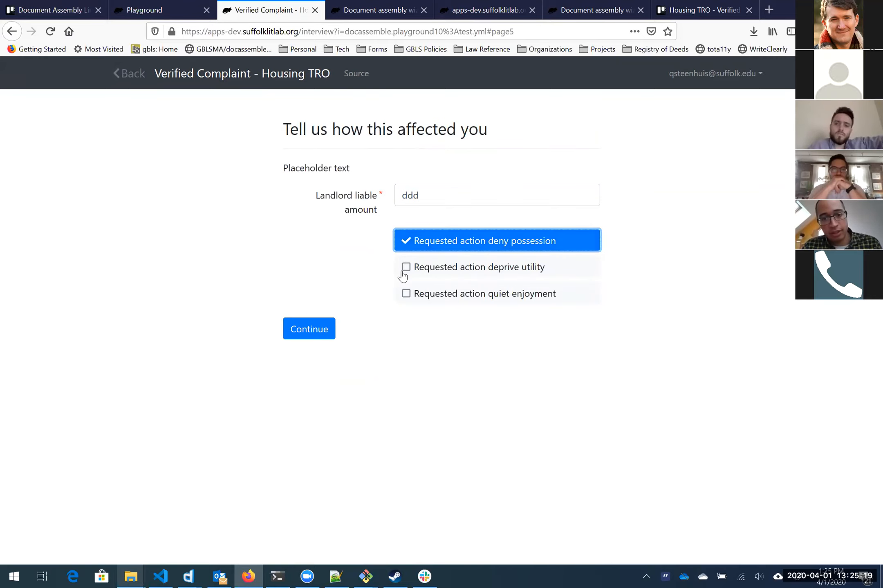
pyautogui.click(332, 329)
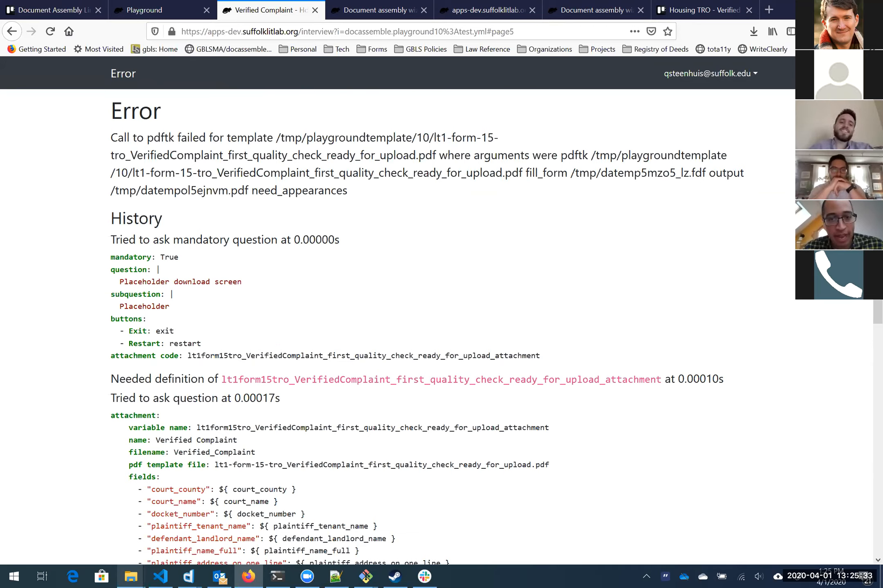
pyautogui.moveTo(434, 138)
pyautogui.mouseDown()
pyautogui.moveTo(425, 155)
pyautogui.moveTo(436, 155)
pyautogui.mouseUp()
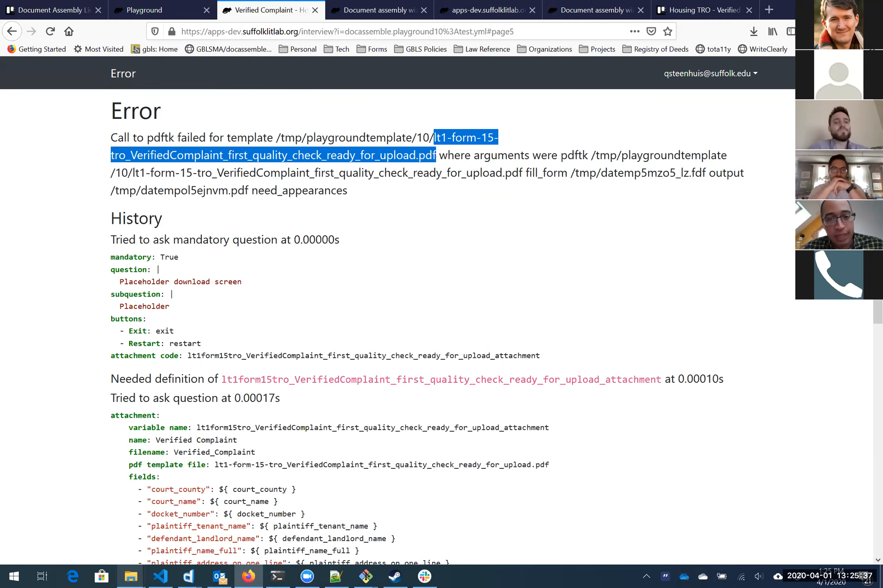
pyautogui.click(436, 156)
pyautogui.scroll(-10, 437, 155)
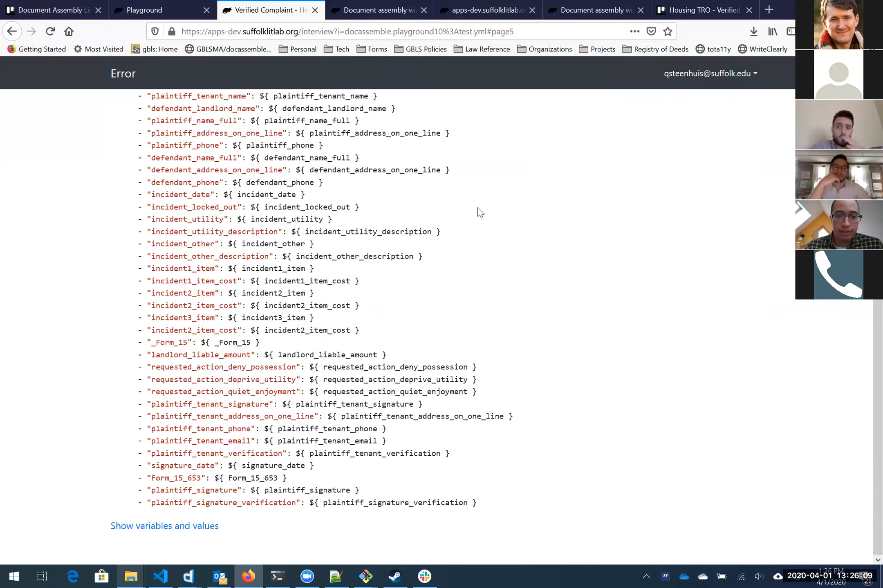
pyautogui.scroll(7, 358, 243)
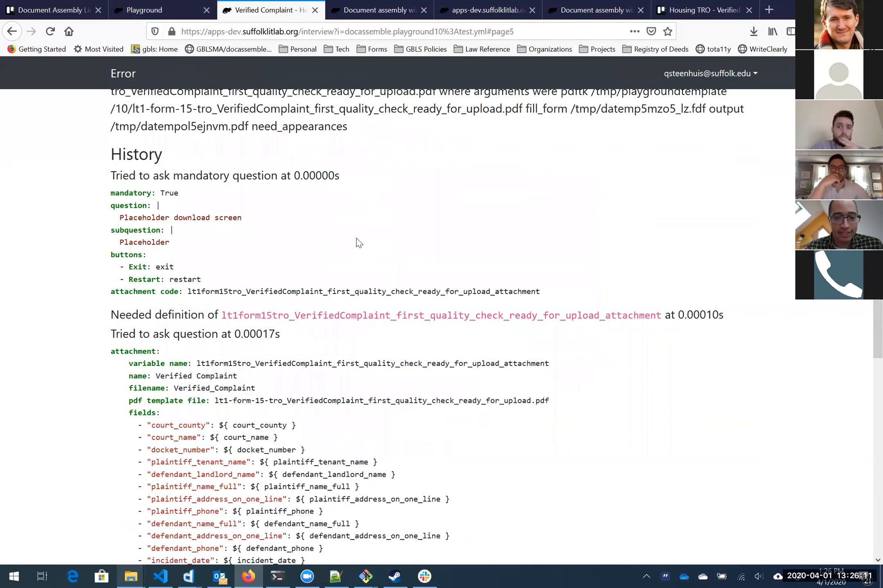
pyautogui.scroll(-1, 359, 243)
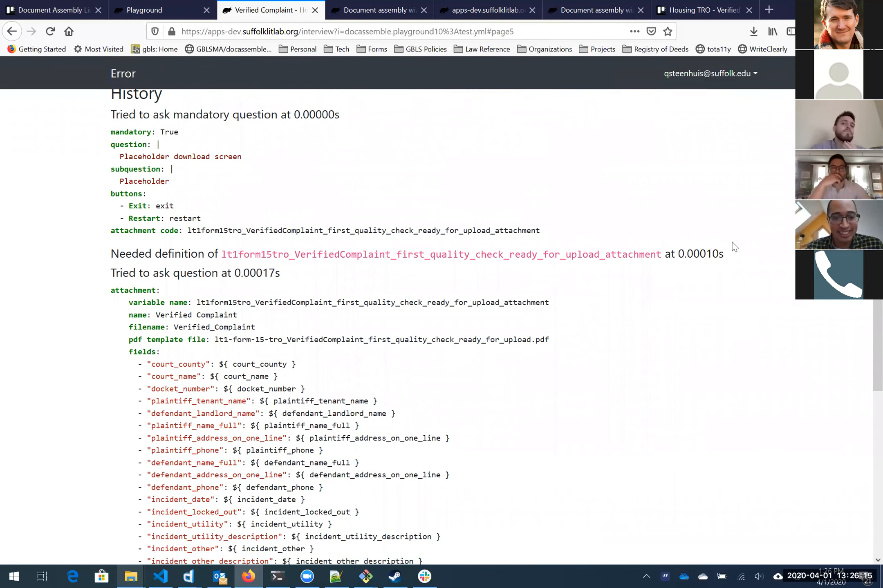
pyautogui.scroll(3, 425, 230)
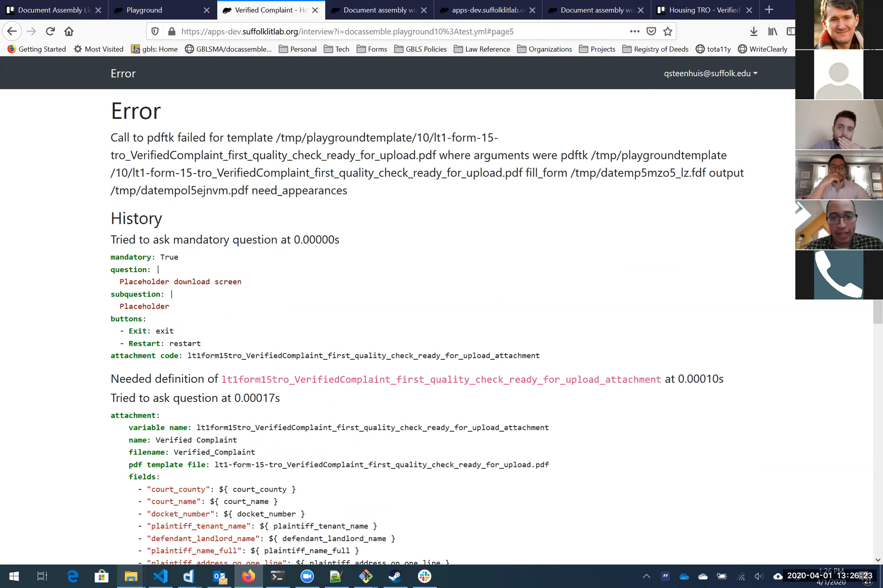
pyautogui.moveTo(522, 173); pyautogui.dragTo(129, 172)
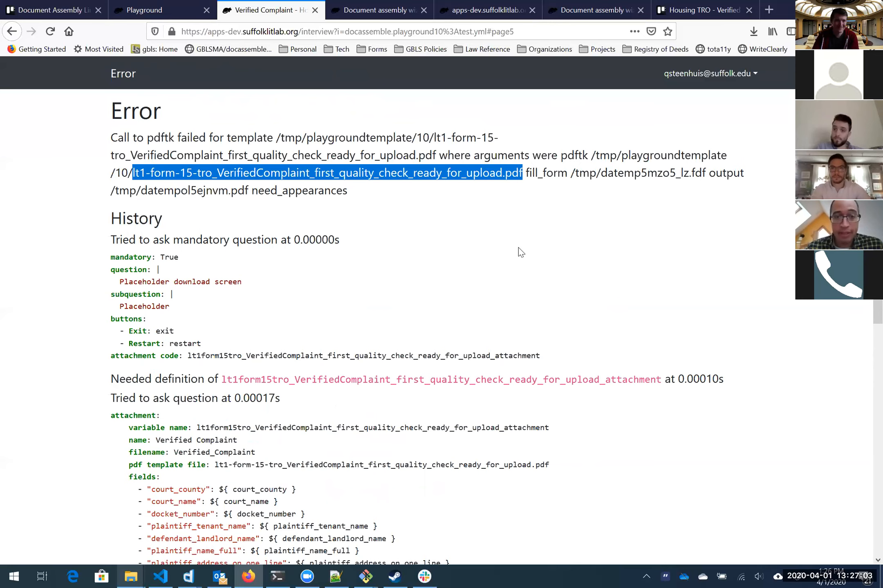
# Step: Scroll the wizard's interview contents to the final code block setting lt1form15tro_VerifiedComplaint = True and highlight it
pyautogui.click(371, 11)
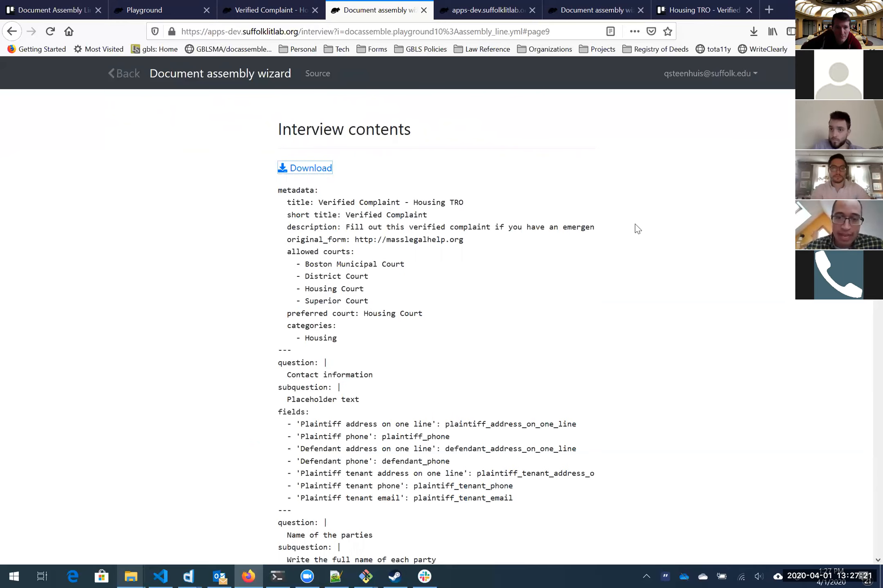
pyautogui.scroll(-20, 402, 236)
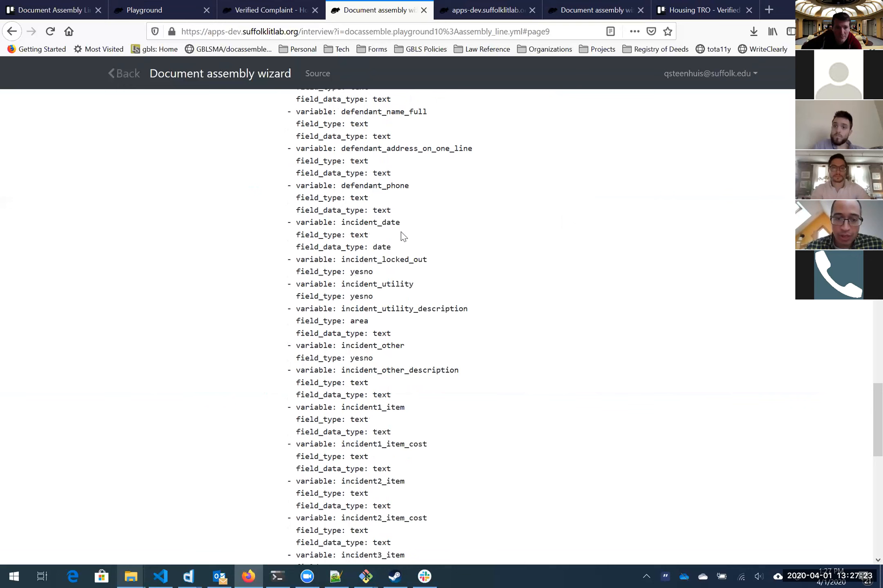
pyautogui.scroll(-3, 402, 236)
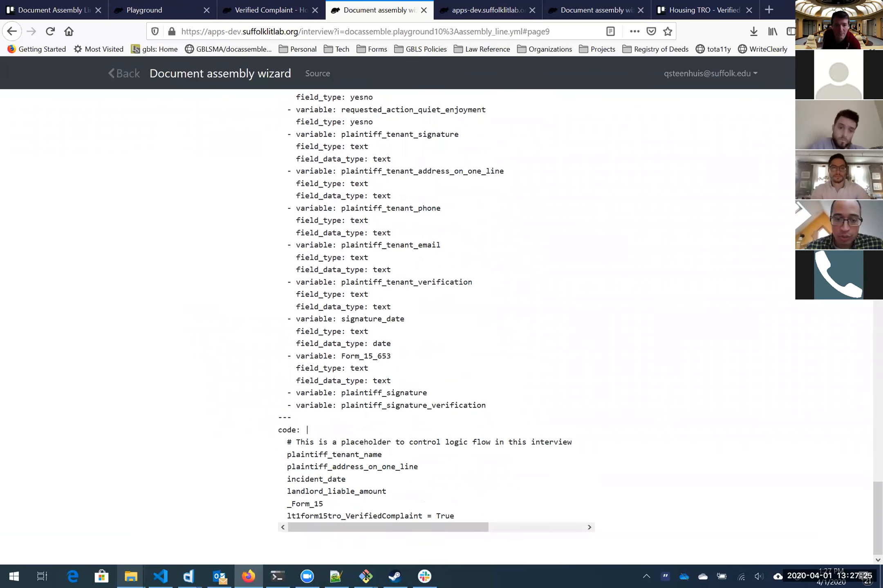
pyautogui.moveTo(286, 453); pyautogui.dragTo(490, 517)
pyautogui.doubleClick(491, 518)
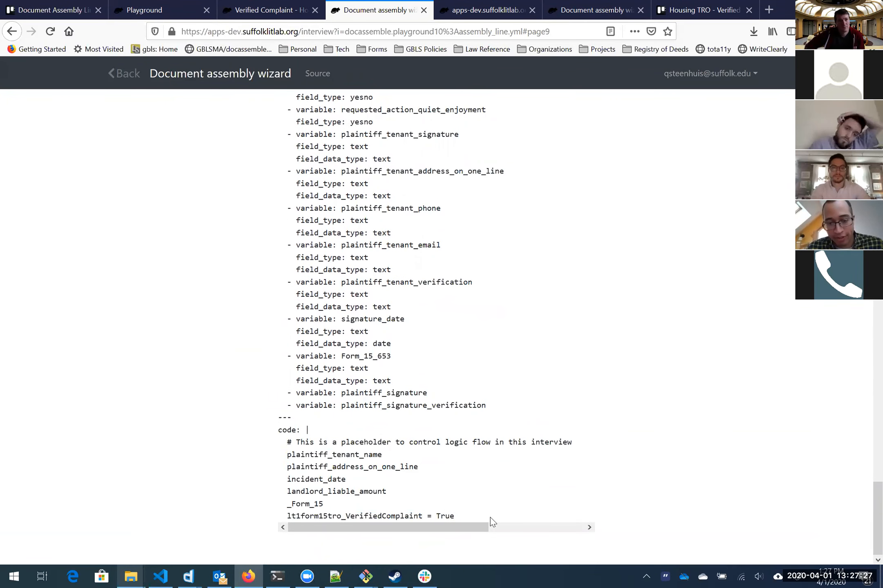
pyautogui.moveTo(317, 435); pyautogui.dragTo(261, 420)
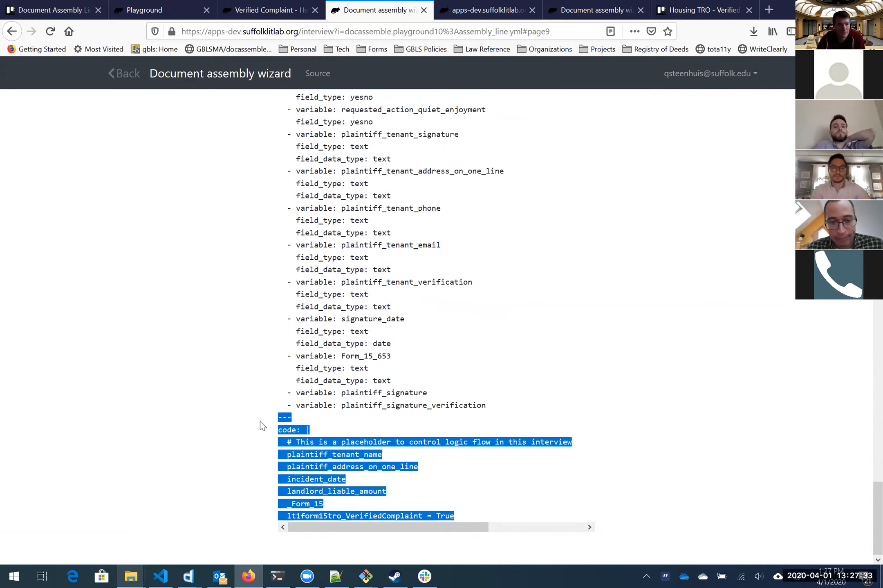
pyautogui.click(260, 421)
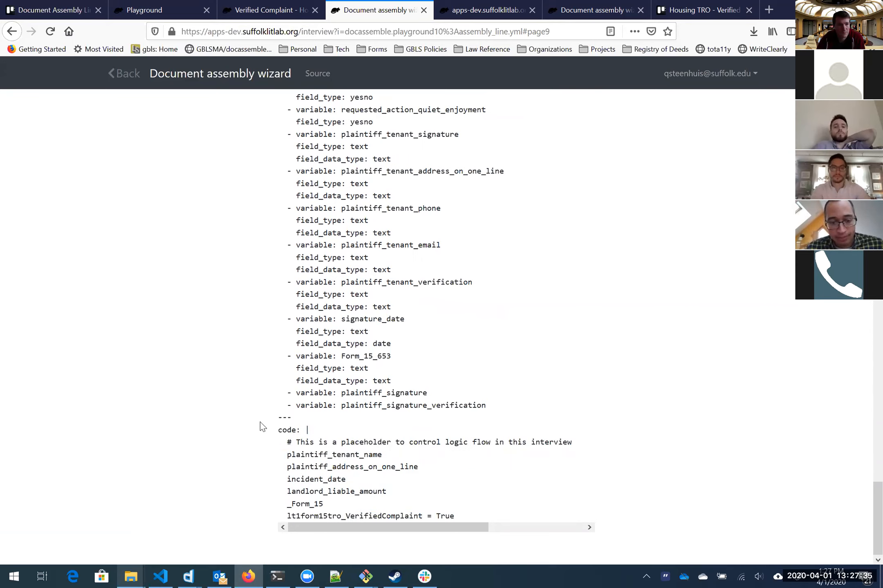